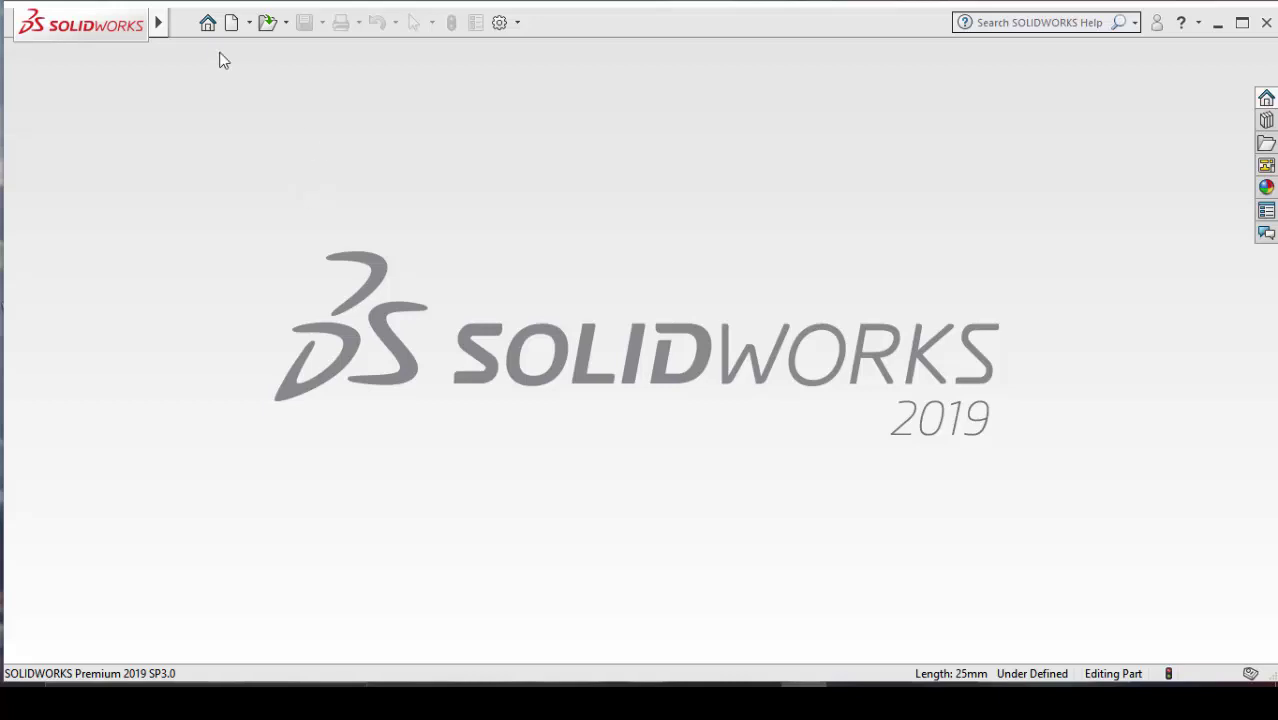
Create a new part document and bring up the drum reference drawing IMG_0295.jpg
{"action": "left_click", "coordinate": [231, 22]}
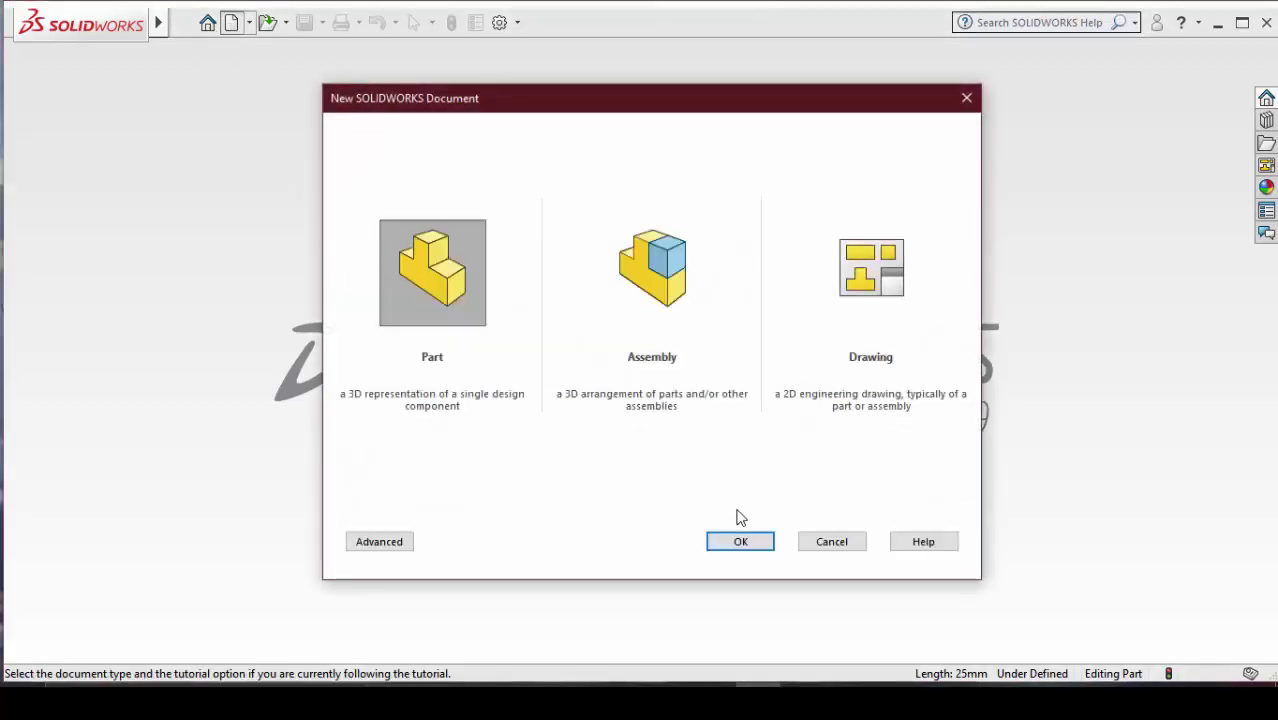
{"action": "left_click", "coordinate": [744, 541]}
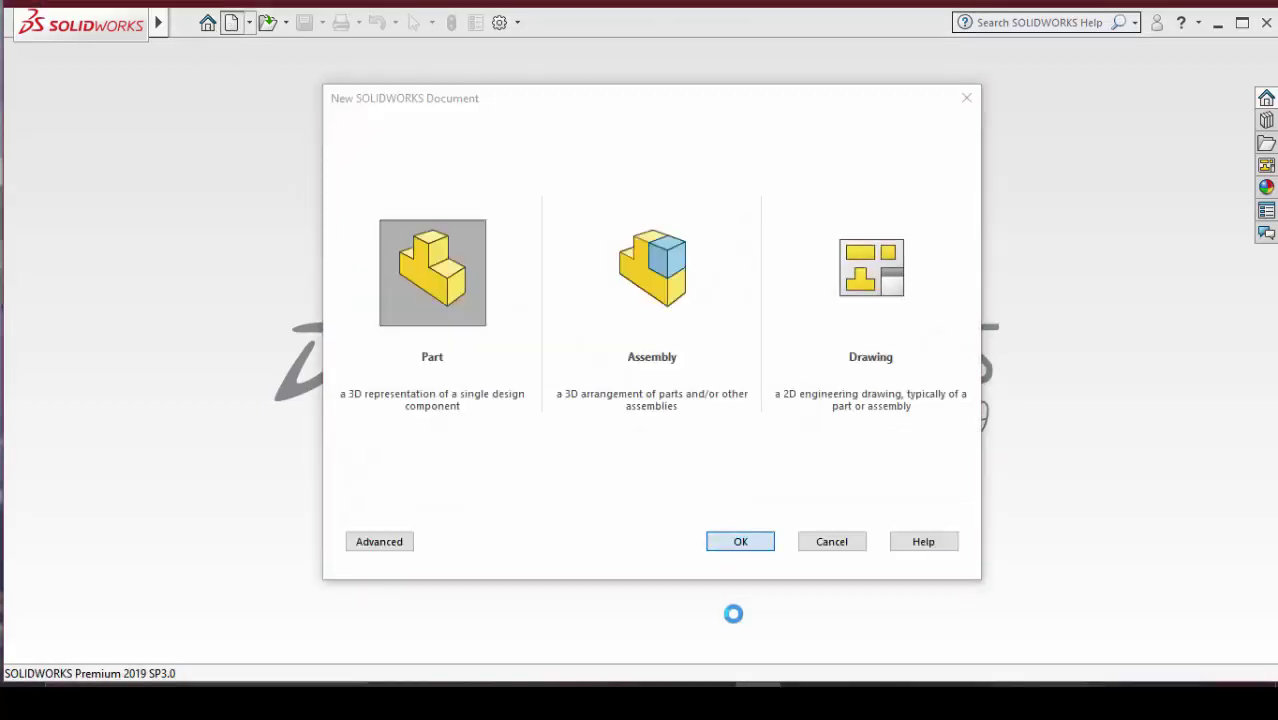
{"action": "key", "text": "alt+Tab"}
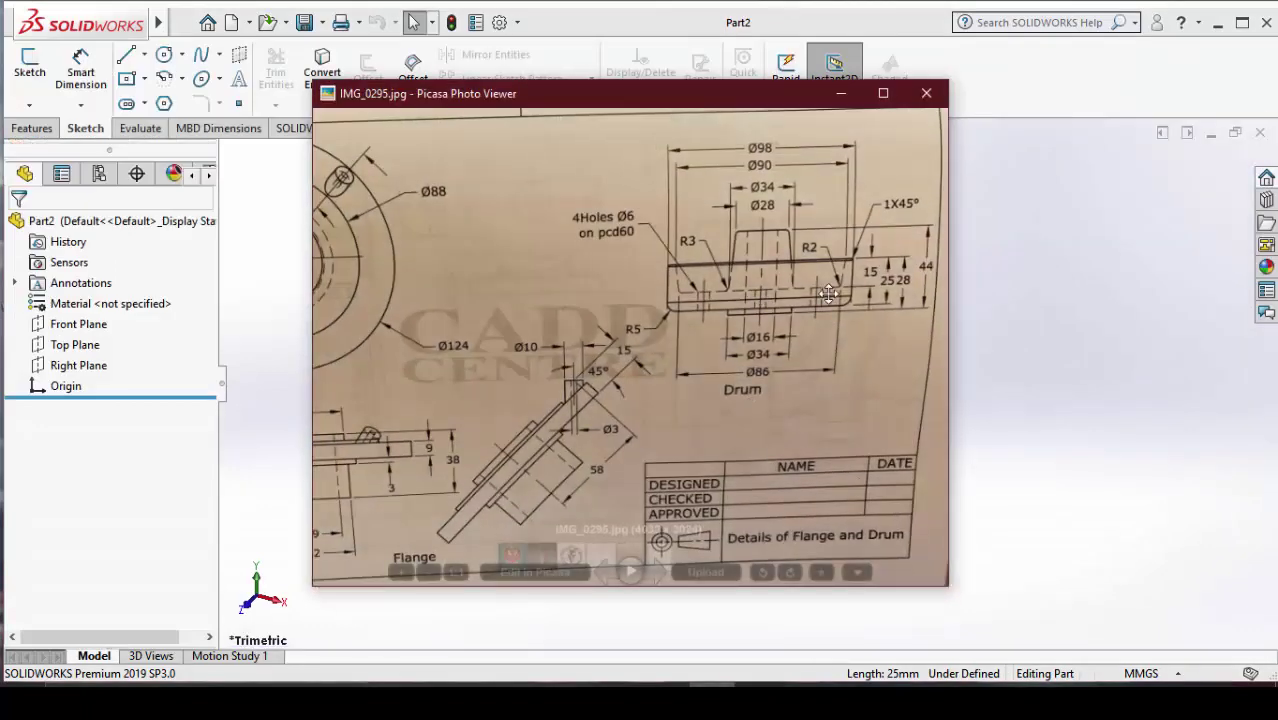
Turn the Front Plane face-on and start a sketch on it
{"action": "left_click", "coordinate": [75, 324]}
{"action": "right_click", "coordinate": [68, 330]}
{"action": "left_click", "coordinate": [167, 302]}
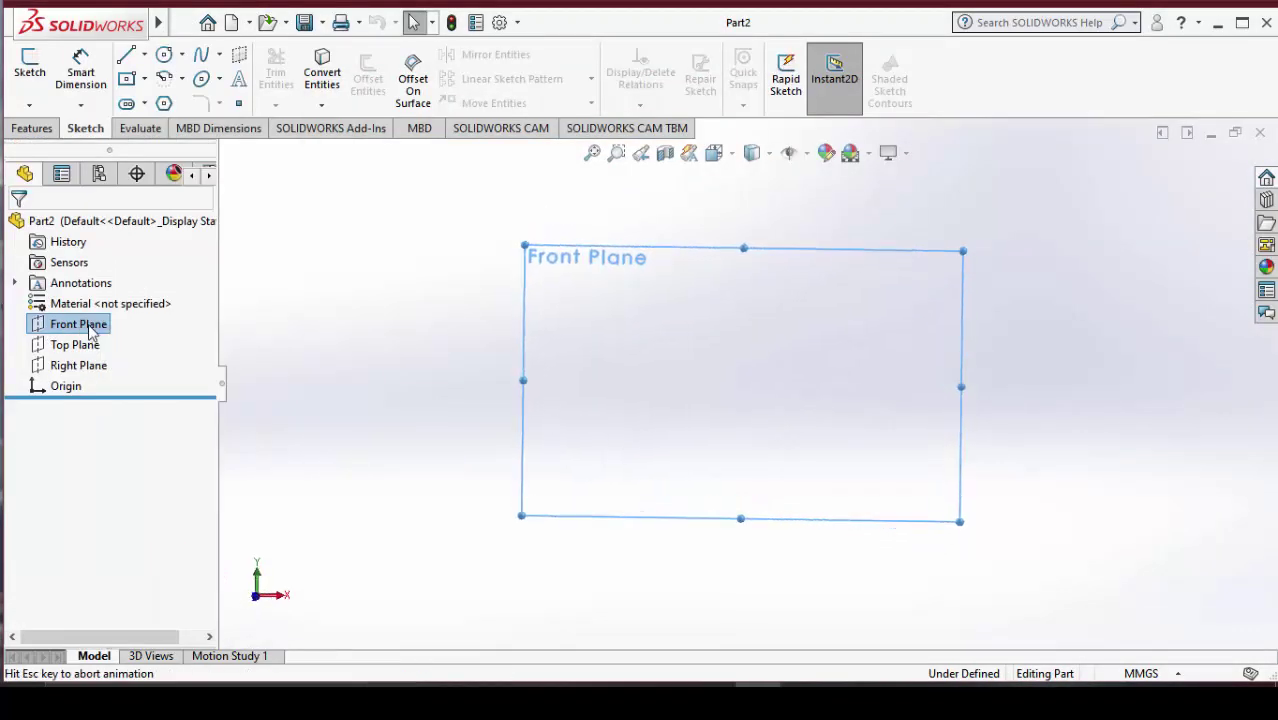
{"action": "right_click", "coordinate": [90, 330]}
{"action": "left_click", "coordinate": [106, 294]}
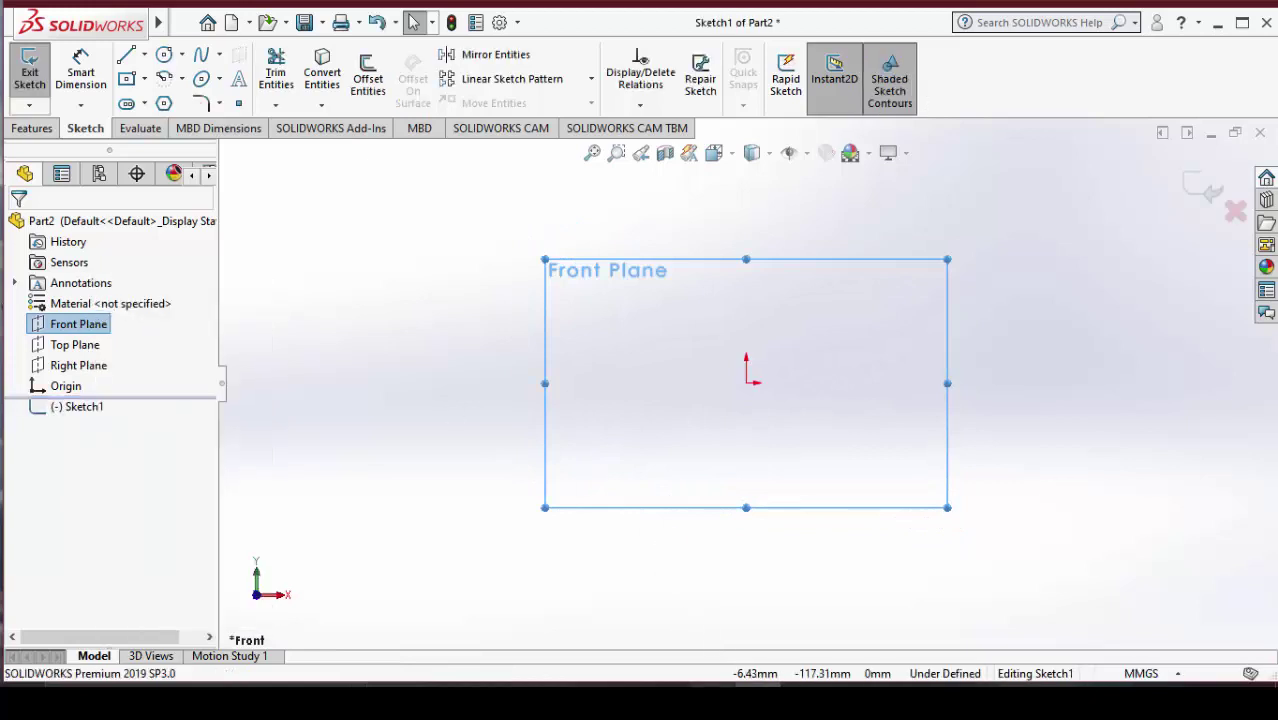
Glance at the reference drawing, then return to the Front Plane sketch and zoom in
{"action": "key", "text": "alt+Tab"}
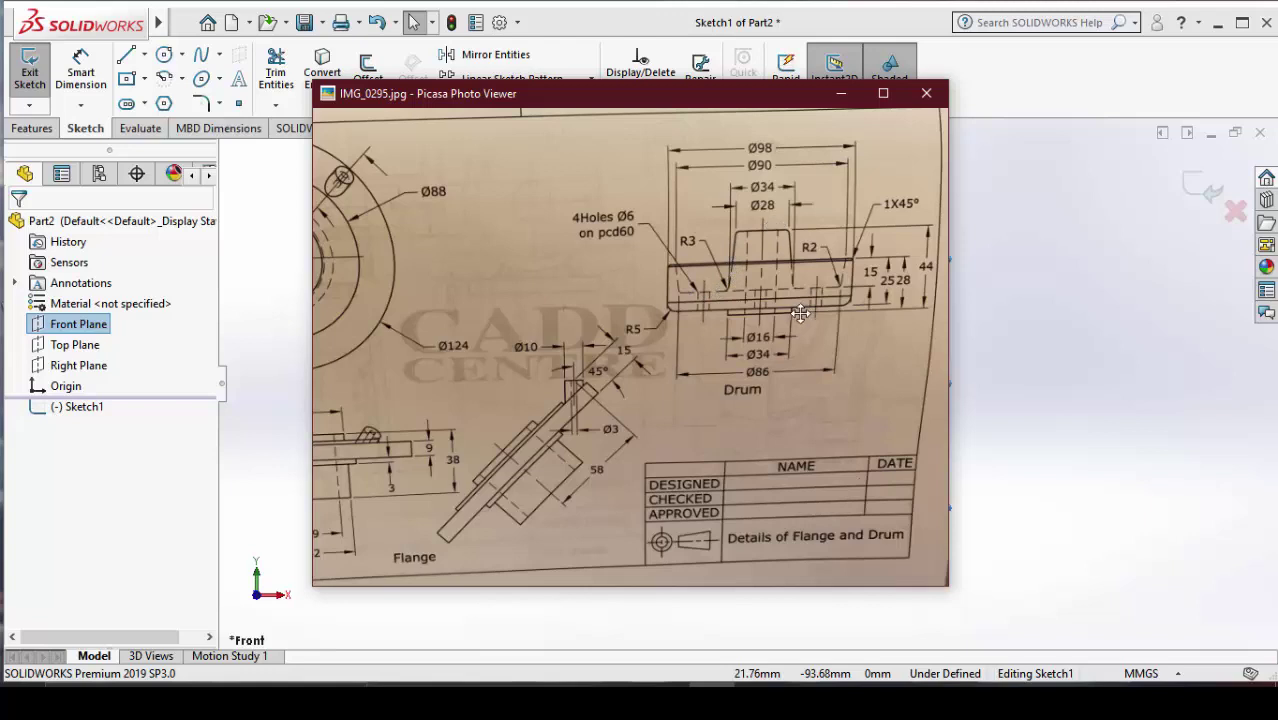
{"action": "left_click", "coordinate": [841, 93]}
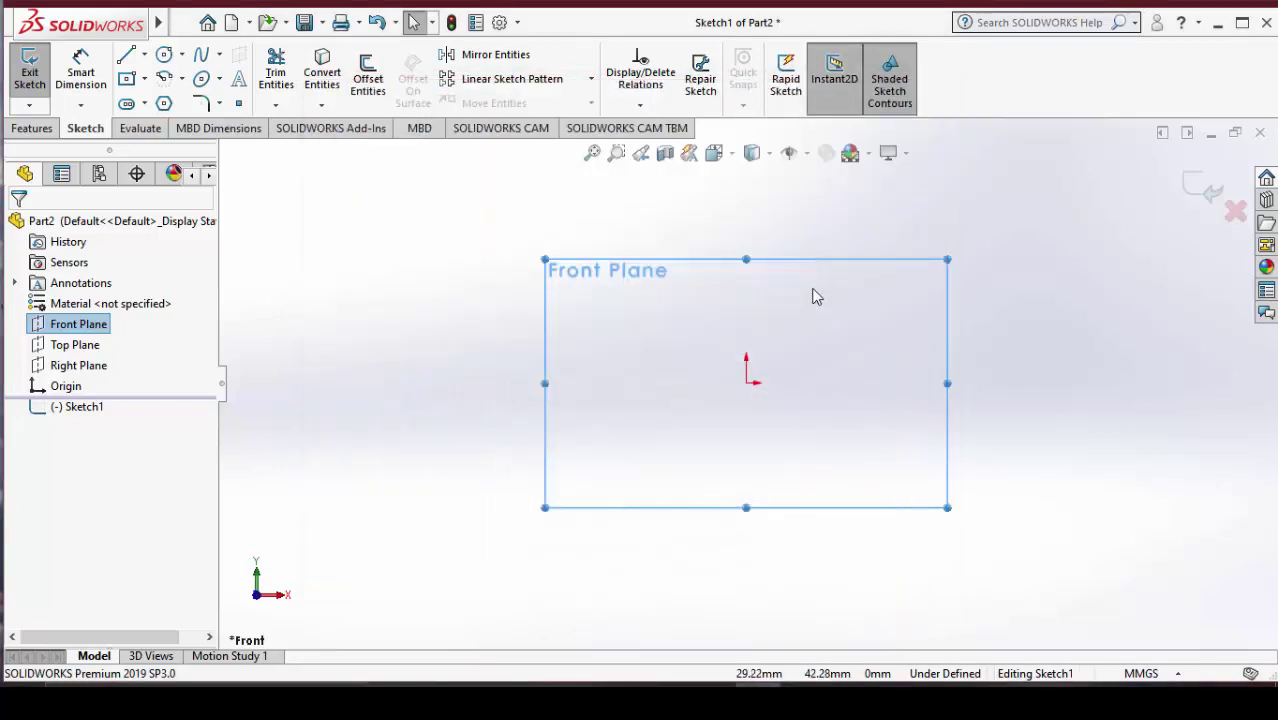
{"action": "scroll", "coordinate": [708, 402], "scroll_direction": "down", "scroll_amount": 1}
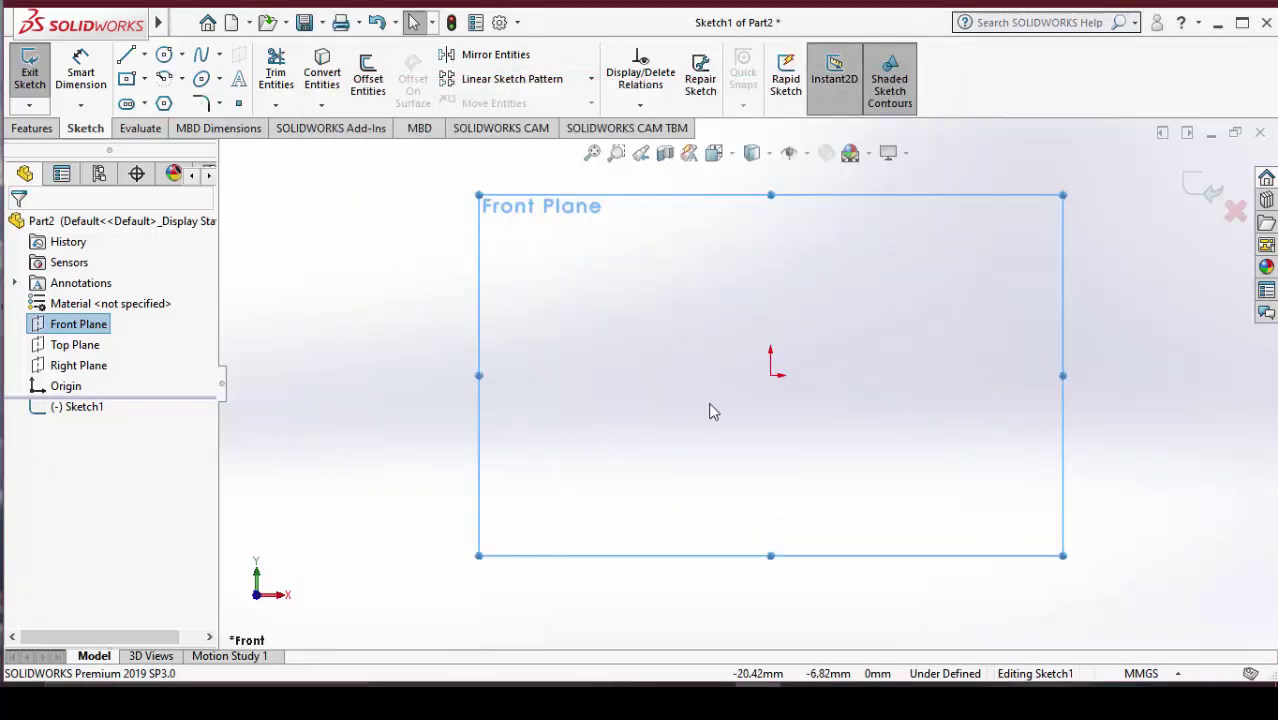
{"action": "scroll", "coordinate": [720, 398], "scroll_direction": "down", "scroll_amount": 1}
Draw a vertical construction centerline straight up from the origin
{"action": "left_click", "coordinate": [144, 54]}
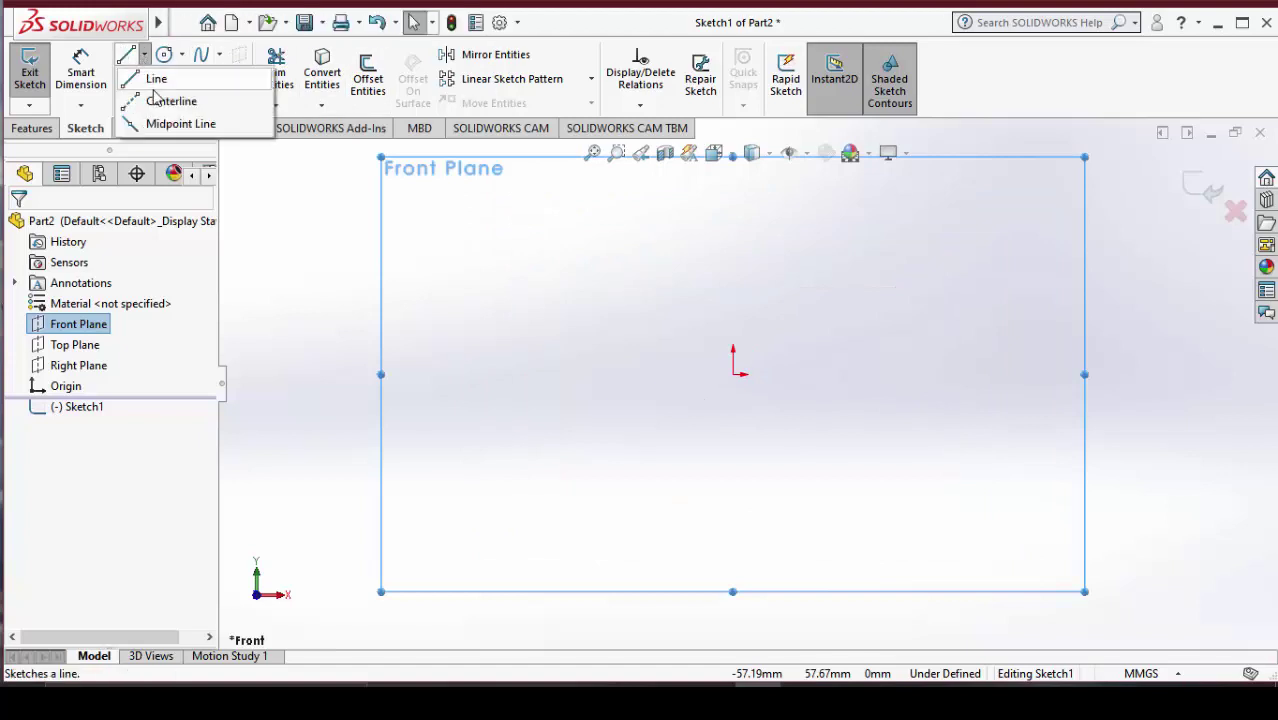
{"action": "left_click", "coordinate": [155, 78]}
{"action": "left_click", "coordinate": [144, 54]}
{"action": "left_click", "coordinate": [168, 102]}
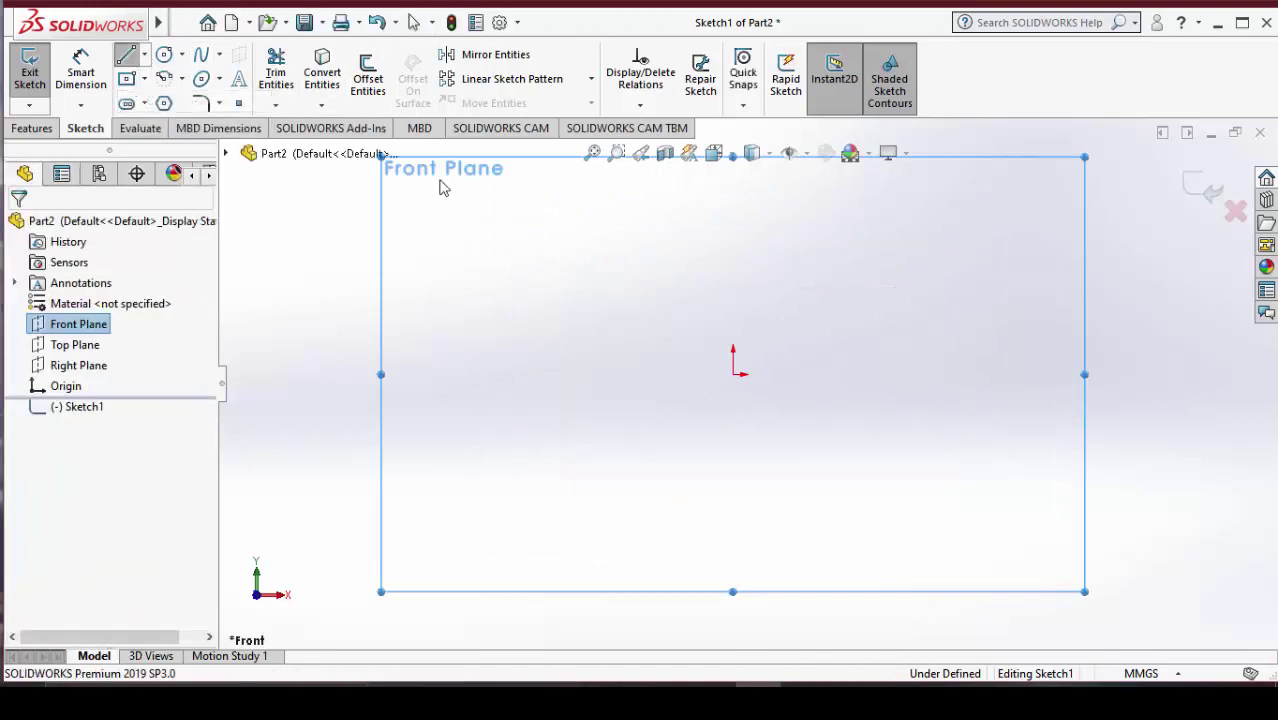
{"action": "left_click", "coordinate": [735, 377]}
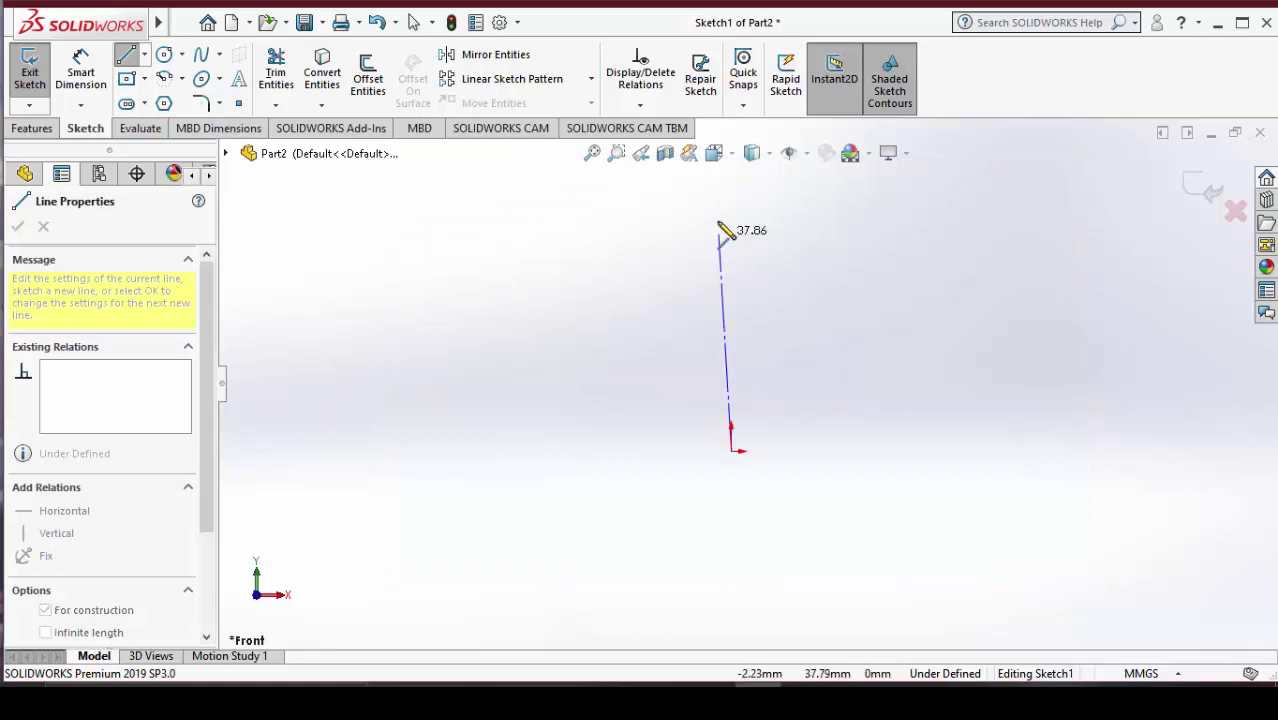
{"action": "left_click", "coordinate": [731, 182]}
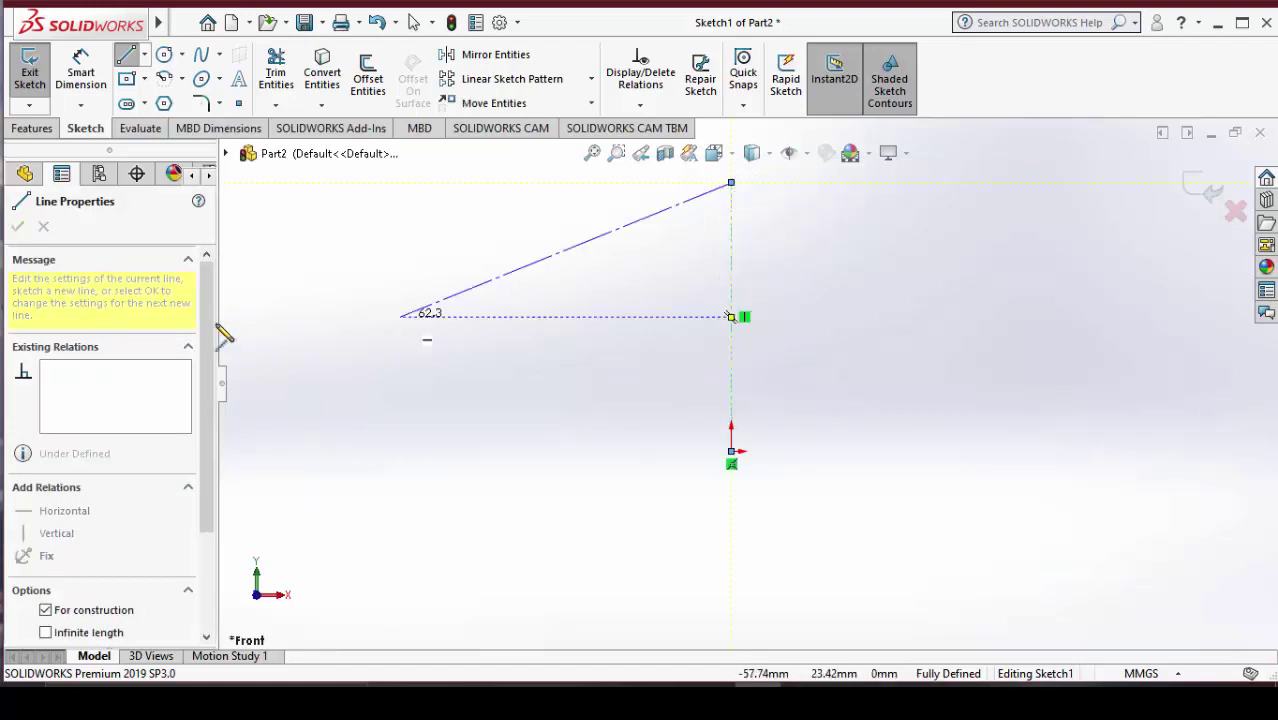
Return to the solid Line tool and pan the sketch view up and left
{"action": "left_click", "coordinate": [144, 54]}
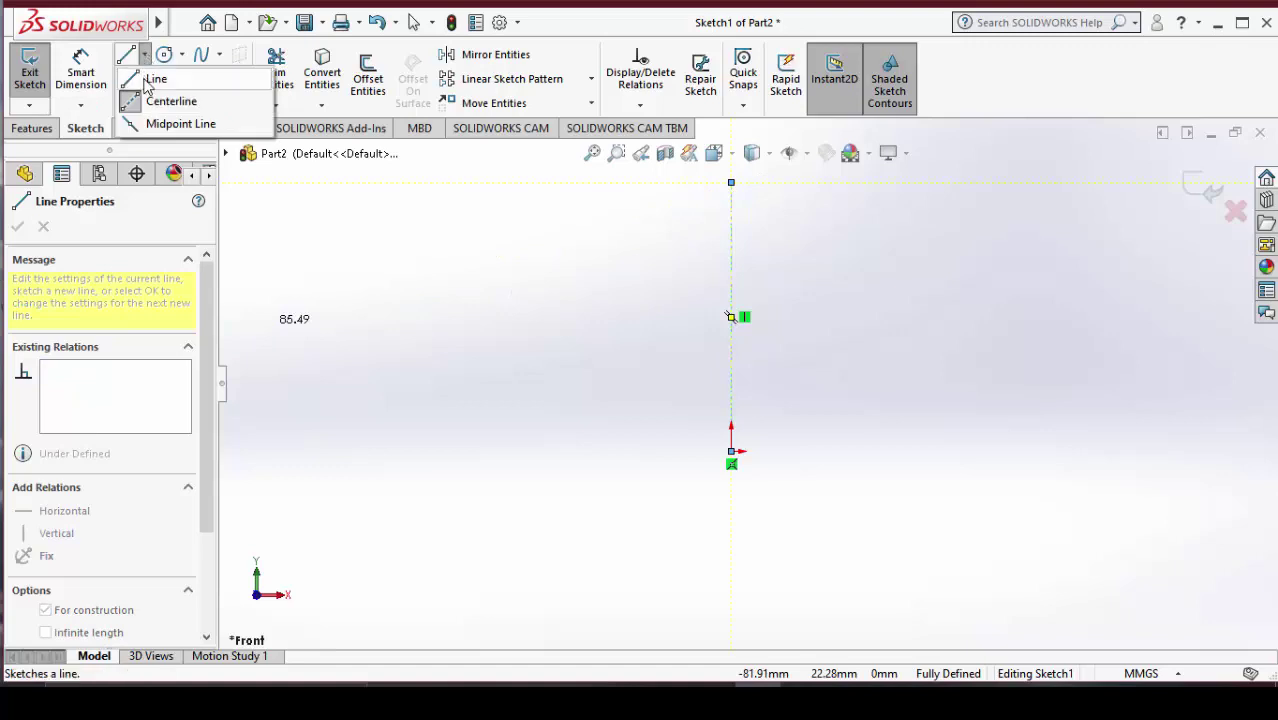
{"action": "left_click", "coordinate": [157, 77]}
{"action": "middle_click_drag", "start_coordinate": [778, 511], "coordinate": [924, 305], "text": "ctrl"}
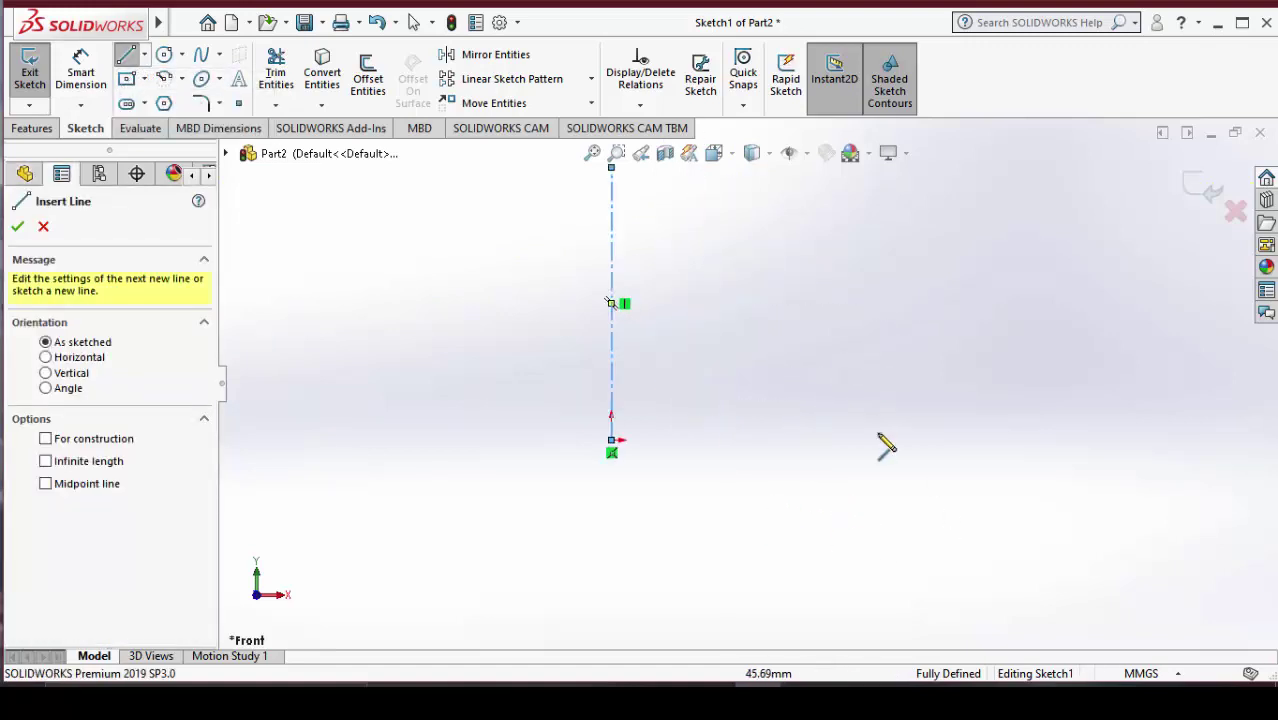
{"action": "mouse_move", "coordinate": [924, 305]}
{"action": "middle_mouse_down", "text": "ctrl"}
{"action": "mouse_move", "coordinate": [742, 380]}
{"action": "mouse_move", "coordinate": [764, 319]}
{"action": "mouse_move", "coordinate": [876, 293]}
{"action": "middle_mouse_up", "text": "ctrl"}
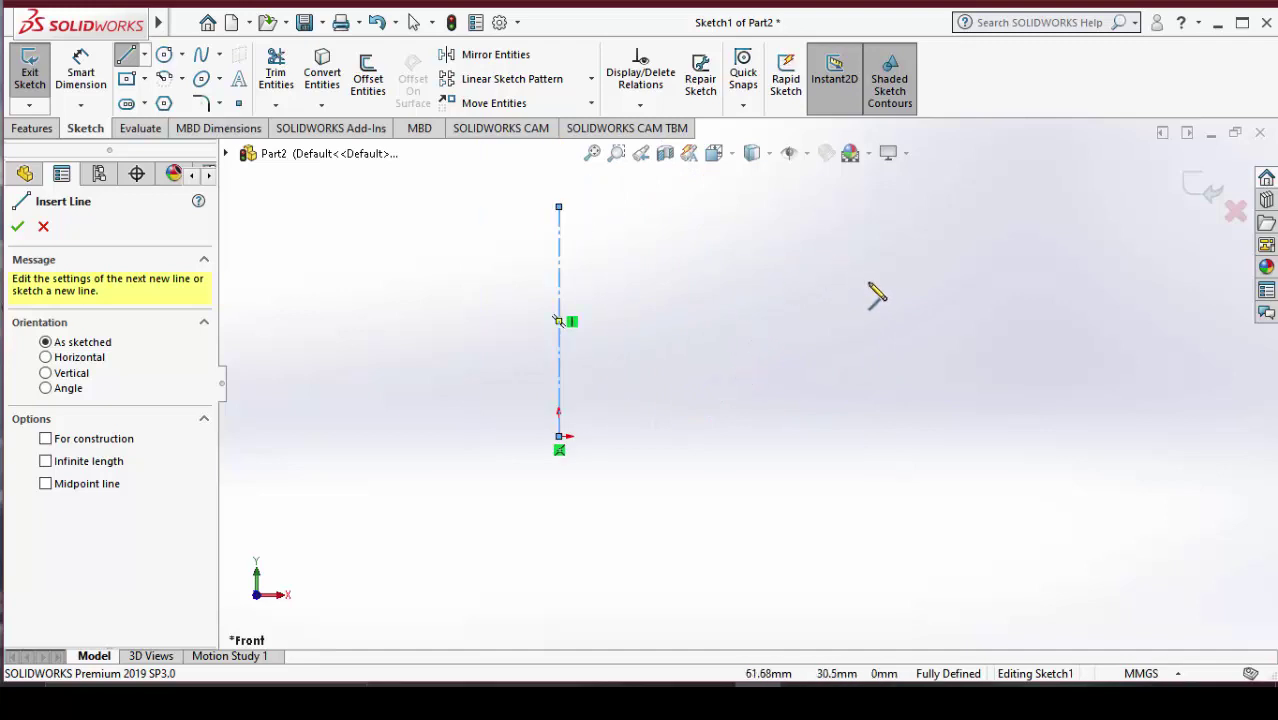
Draw the profile's left edge, short bottom, floor step, outer rim wall and flat rim top
{"action": "left_click", "coordinate": [647, 207]}
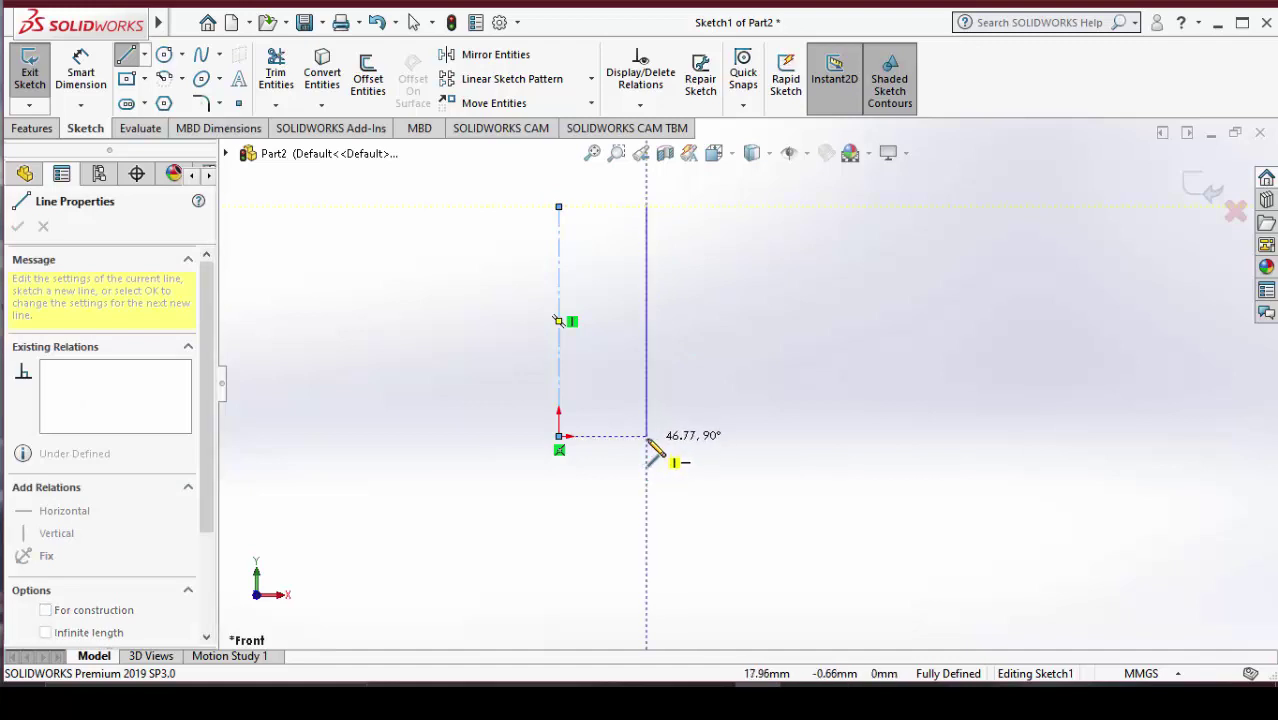
{"action": "left_click", "coordinate": [647, 436]}
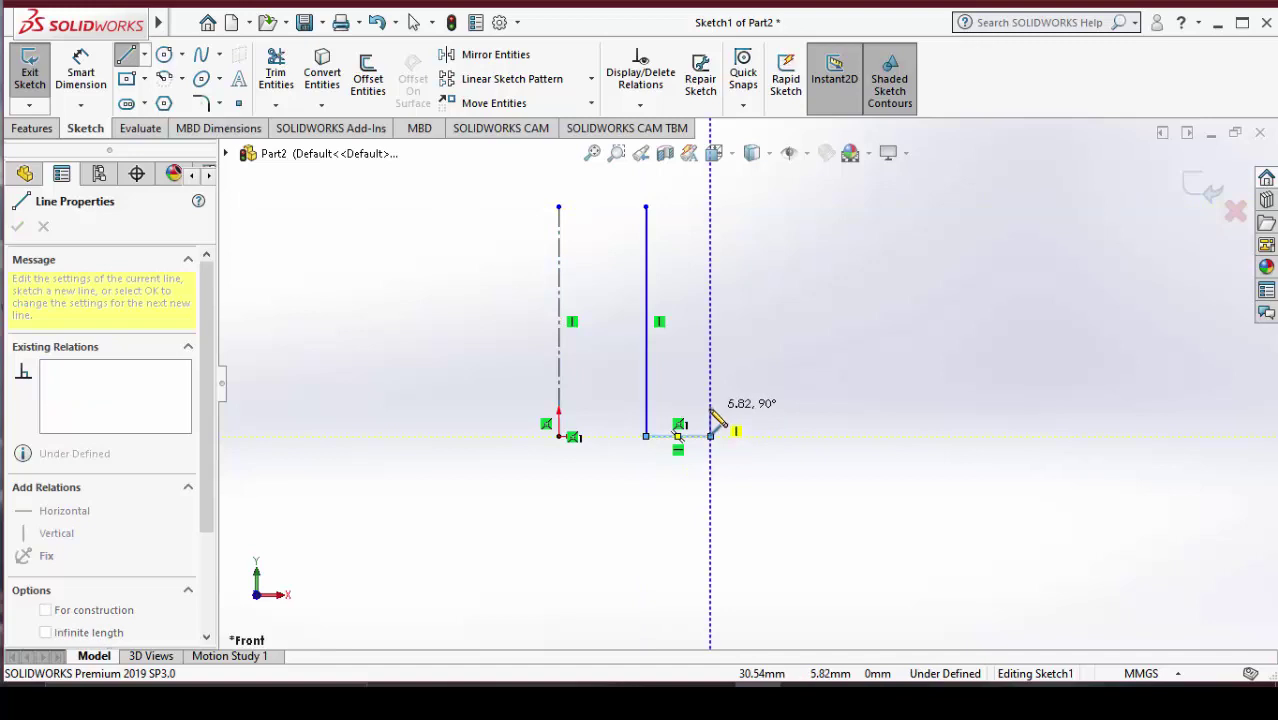
{"action": "left_click", "coordinate": [710, 436]}
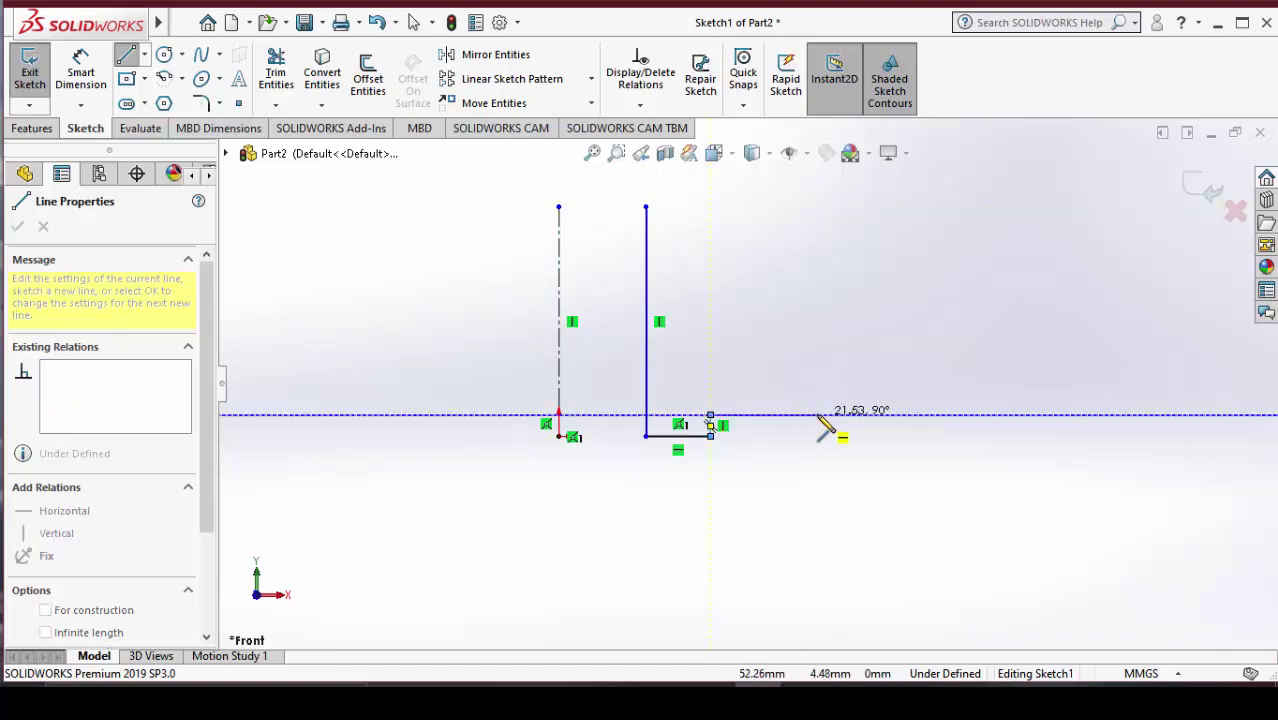
{"action": "left_click", "coordinate": [830, 415]}
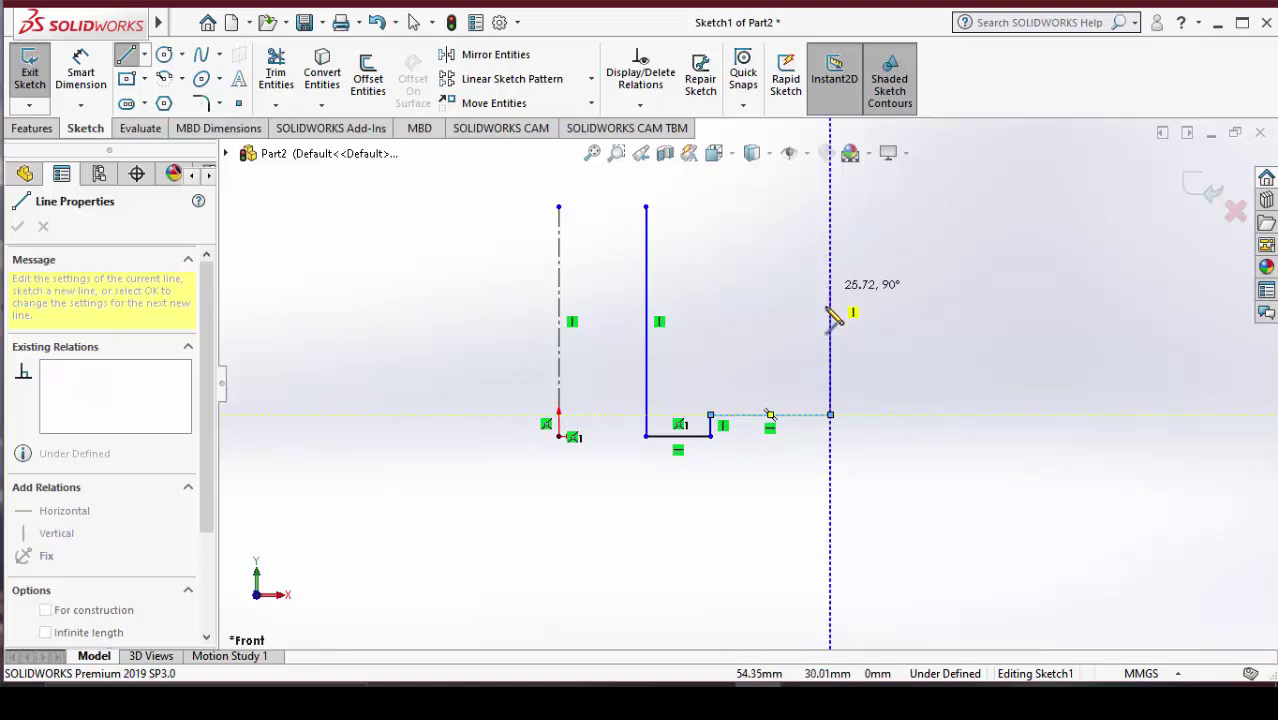
{"action": "left_click", "coordinate": [830, 310]}
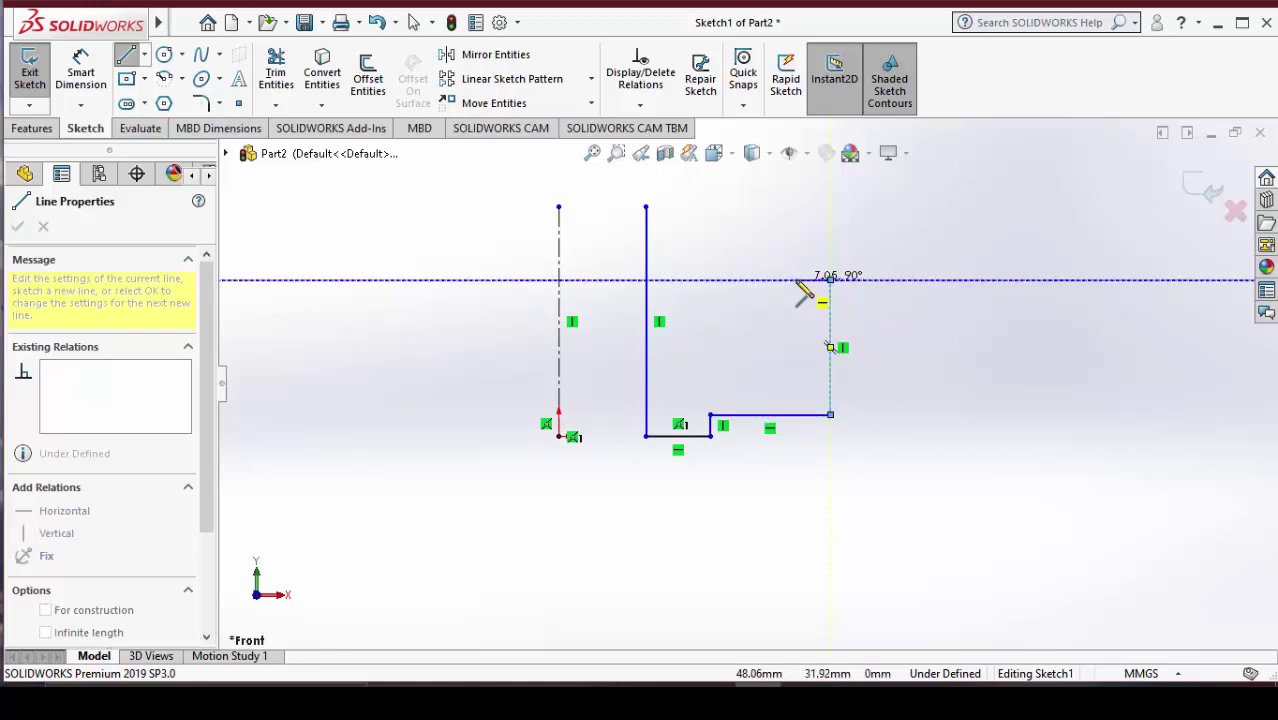
{"action": "left_click", "coordinate": [794, 280]}
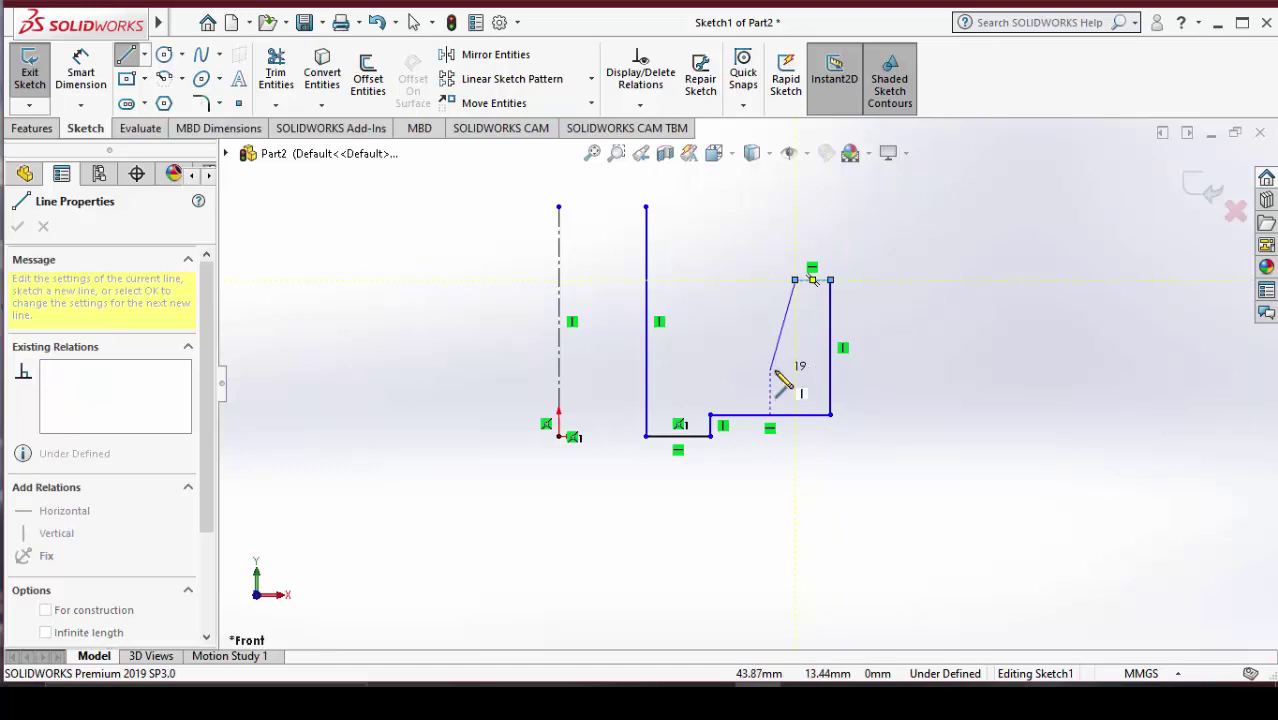
Slope the rim's inner face down, add the short floor, slope the hub face up and close the profile
{"action": "left_click", "coordinate": [770, 370]}
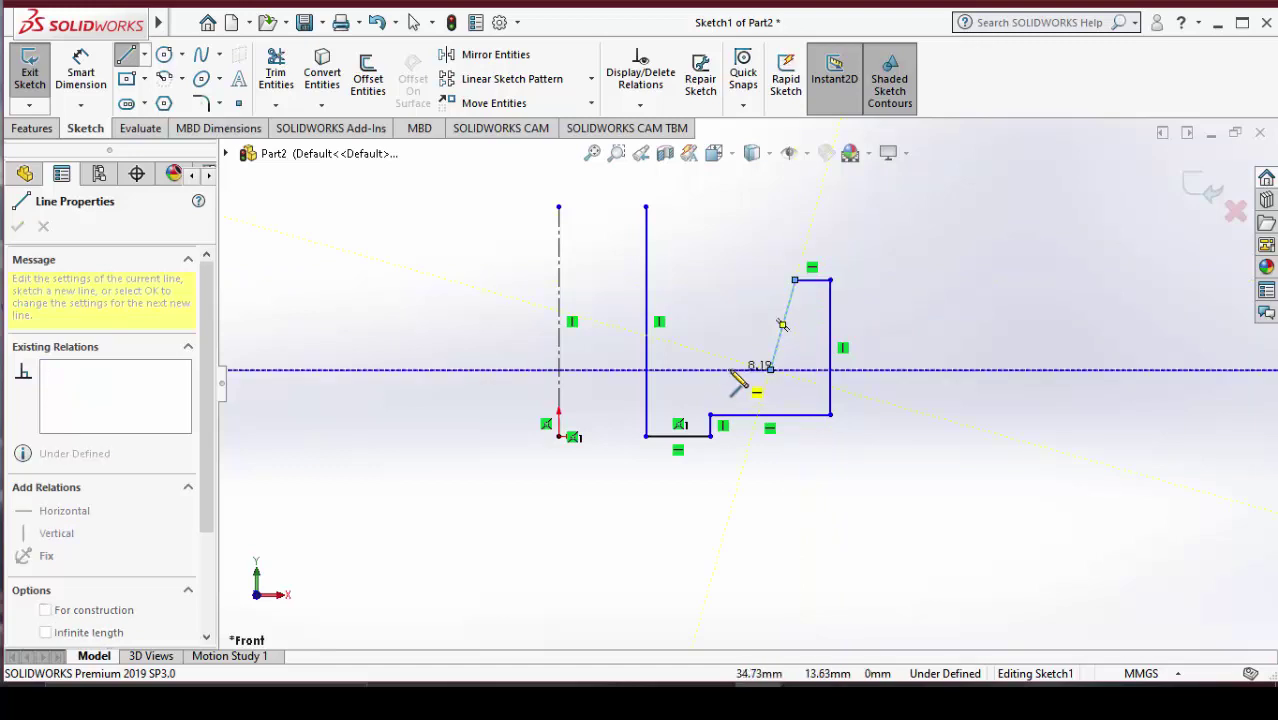
{"action": "left_click", "coordinate": [729, 370]}
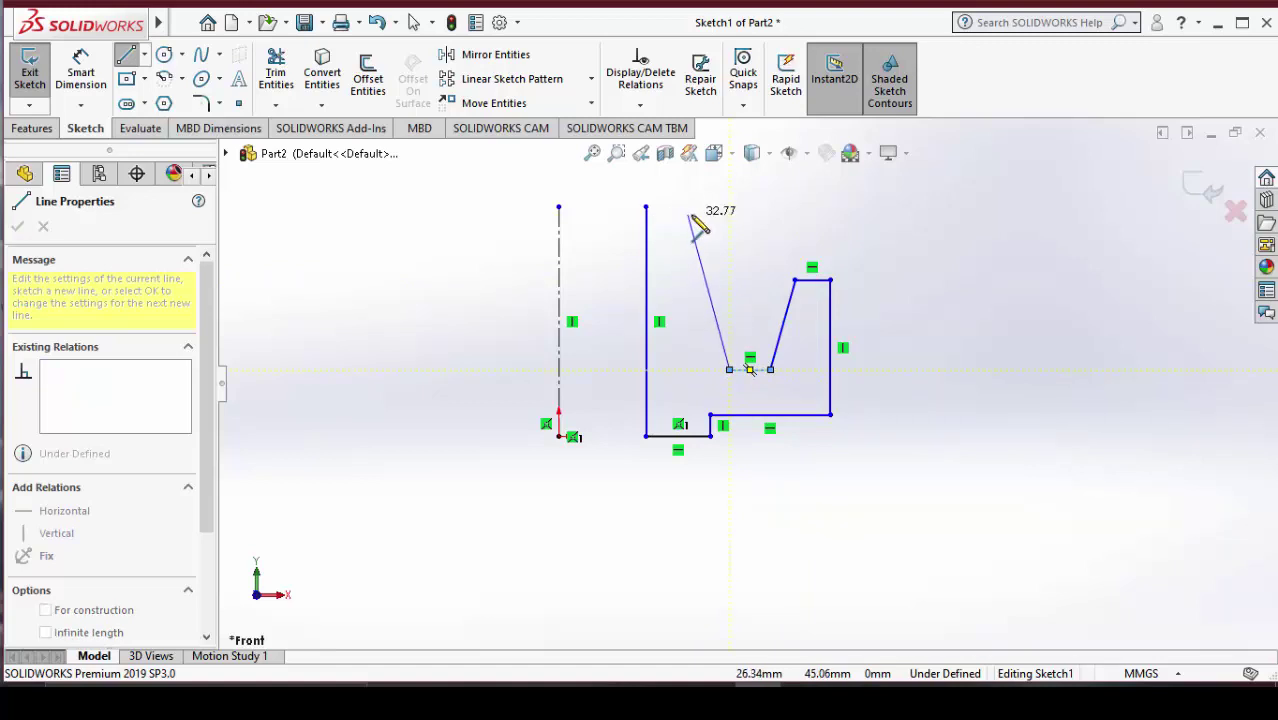
{"action": "left_click", "coordinate": [698, 206]}
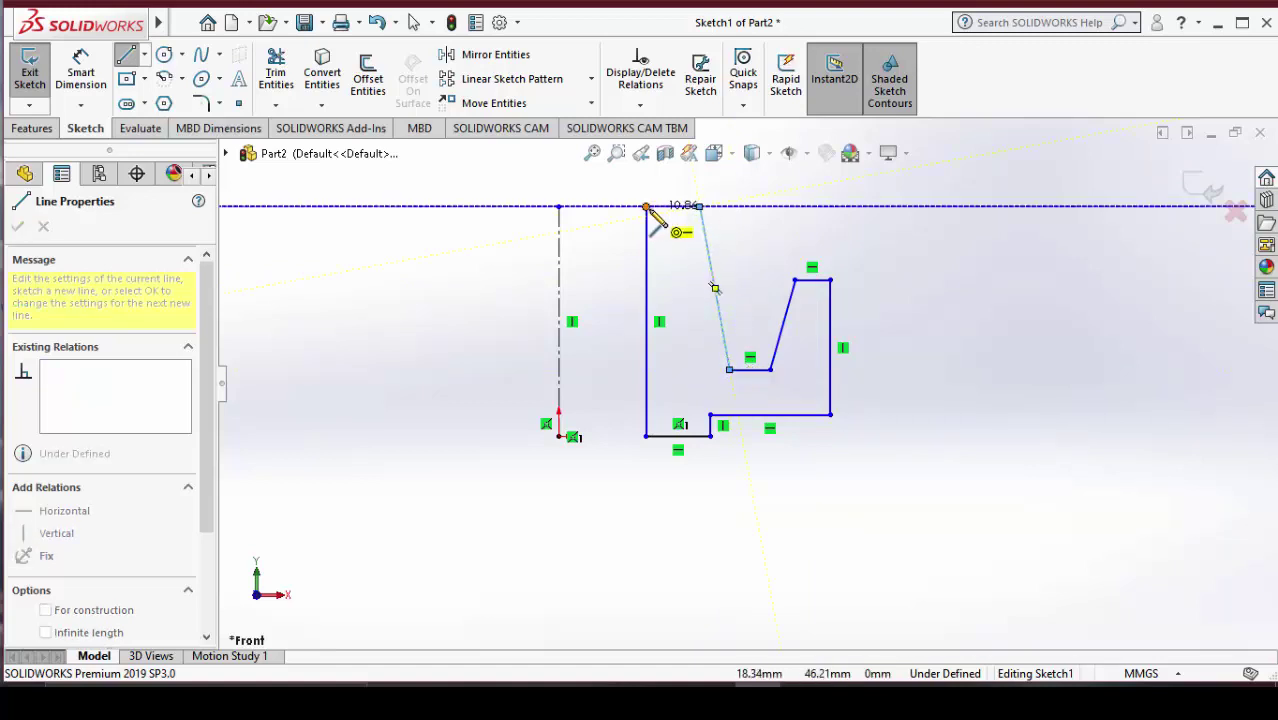
{"action": "left_click", "coordinate": [646, 206]}
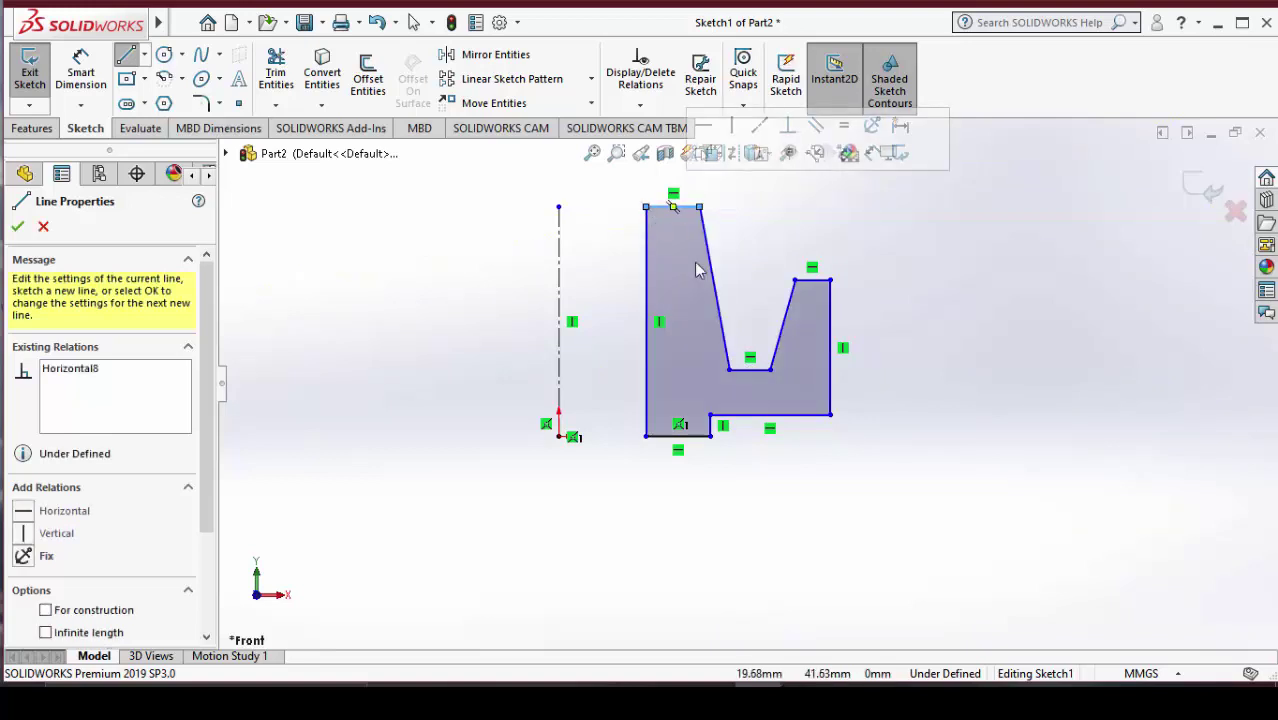
{"action": "left_click", "coordinate": [18, 228]}
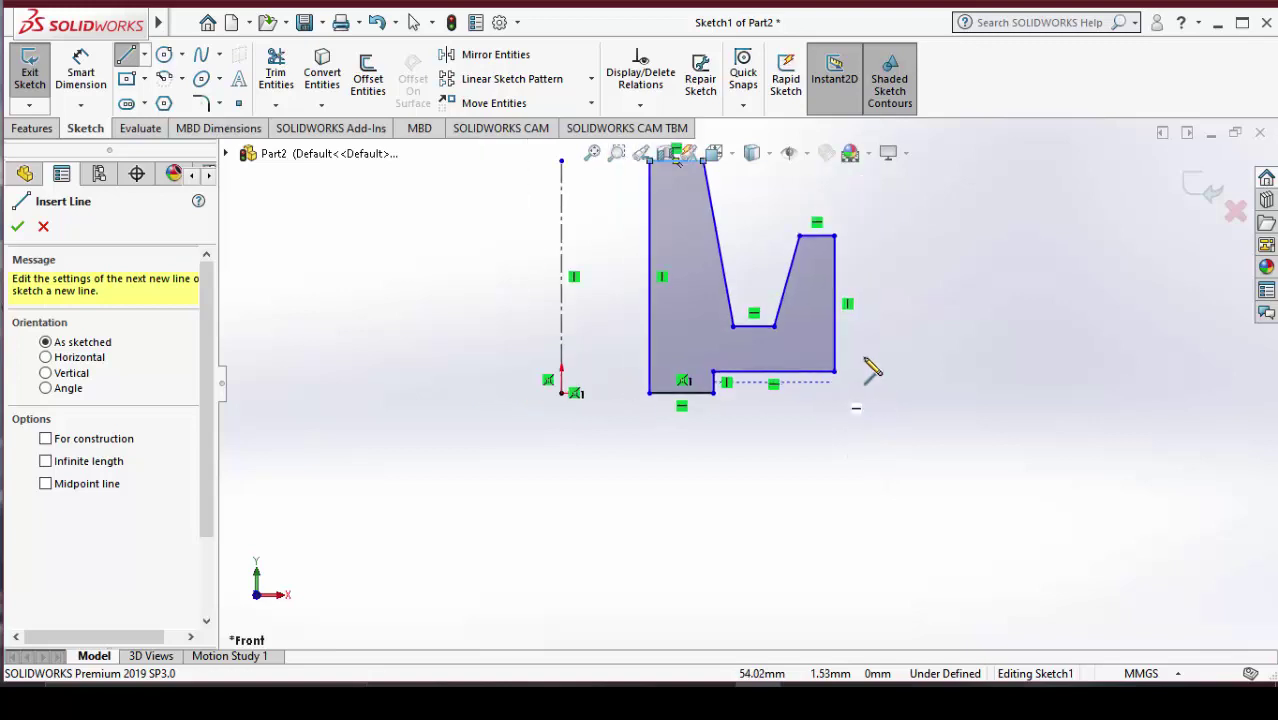
{"action": "scroll", "coordinate": [872, 370], "scroll_direction": "down", "scroll_amount": 1}
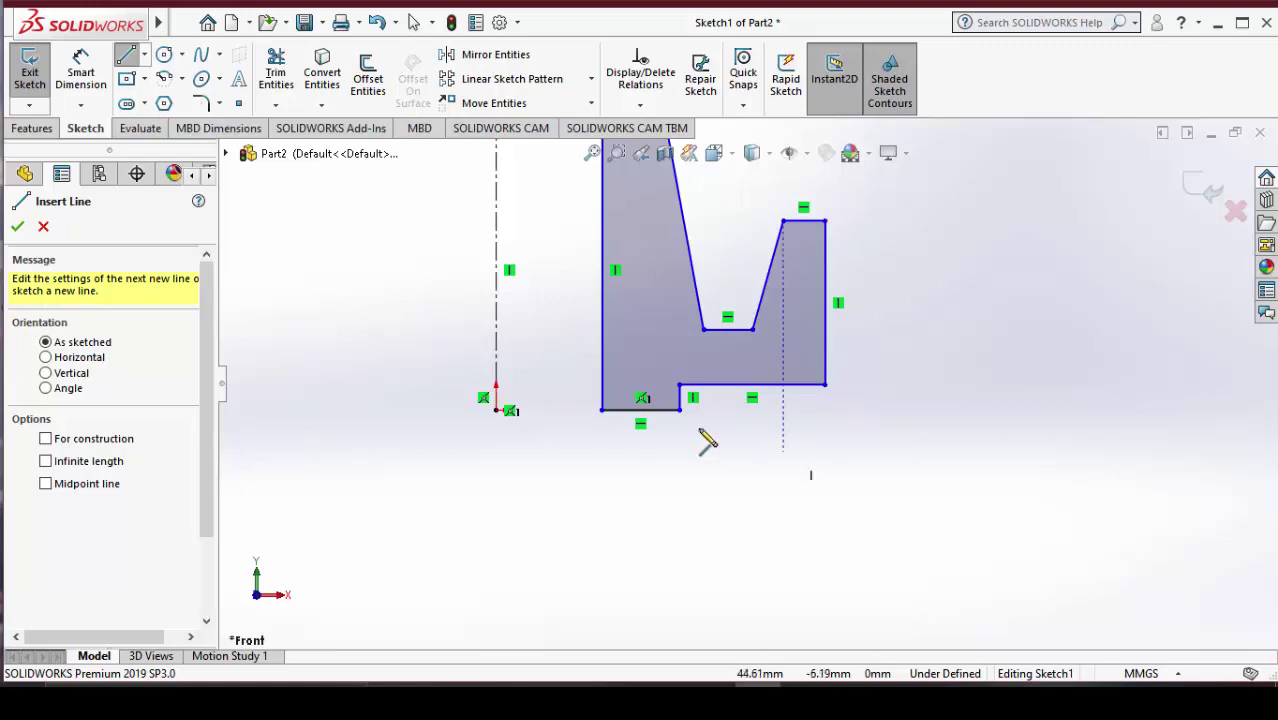
Dimension the profile's overall height as 44 mm with Smart Dimension
{"action": "left_click", "coordinate": [17, 228]}
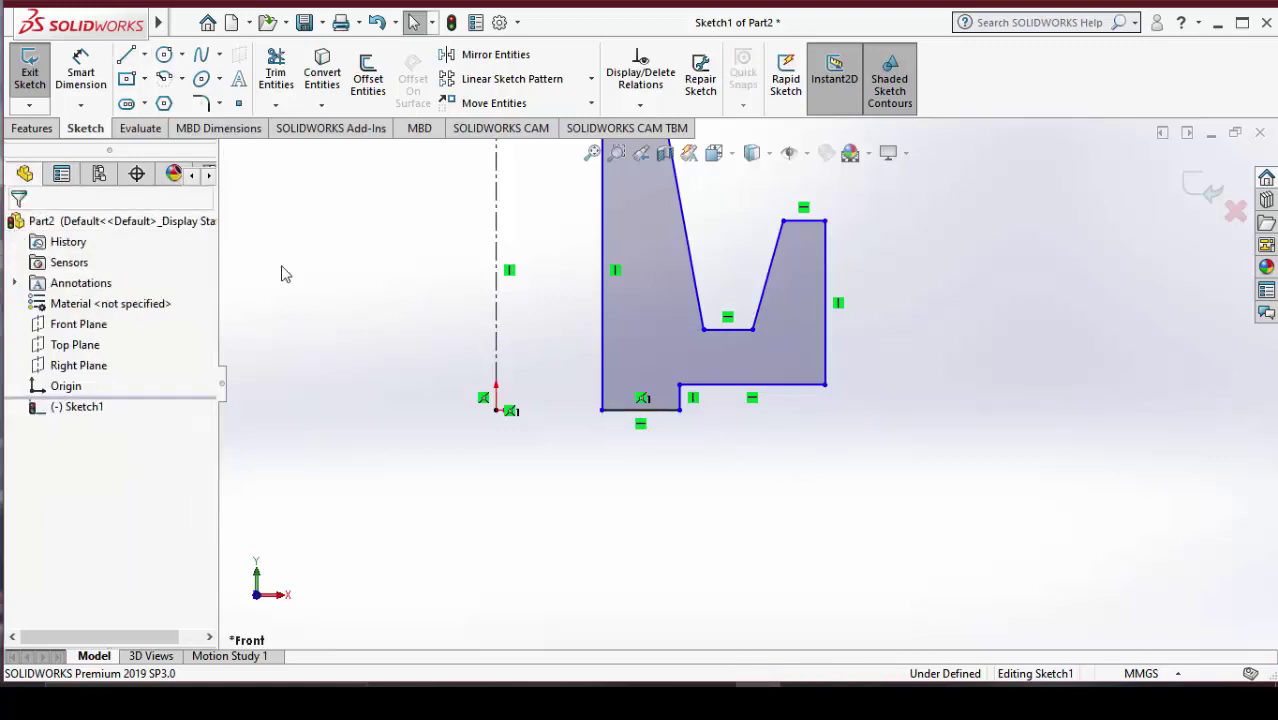
{"action": "scroll", "coordinate": [743, 263], "scroll_direction": "down", "scroll_amount": 2}
{"action": "scroll", "coordinate": [740, 270], "scroll_direction": "up", "scroll_amount": 3}
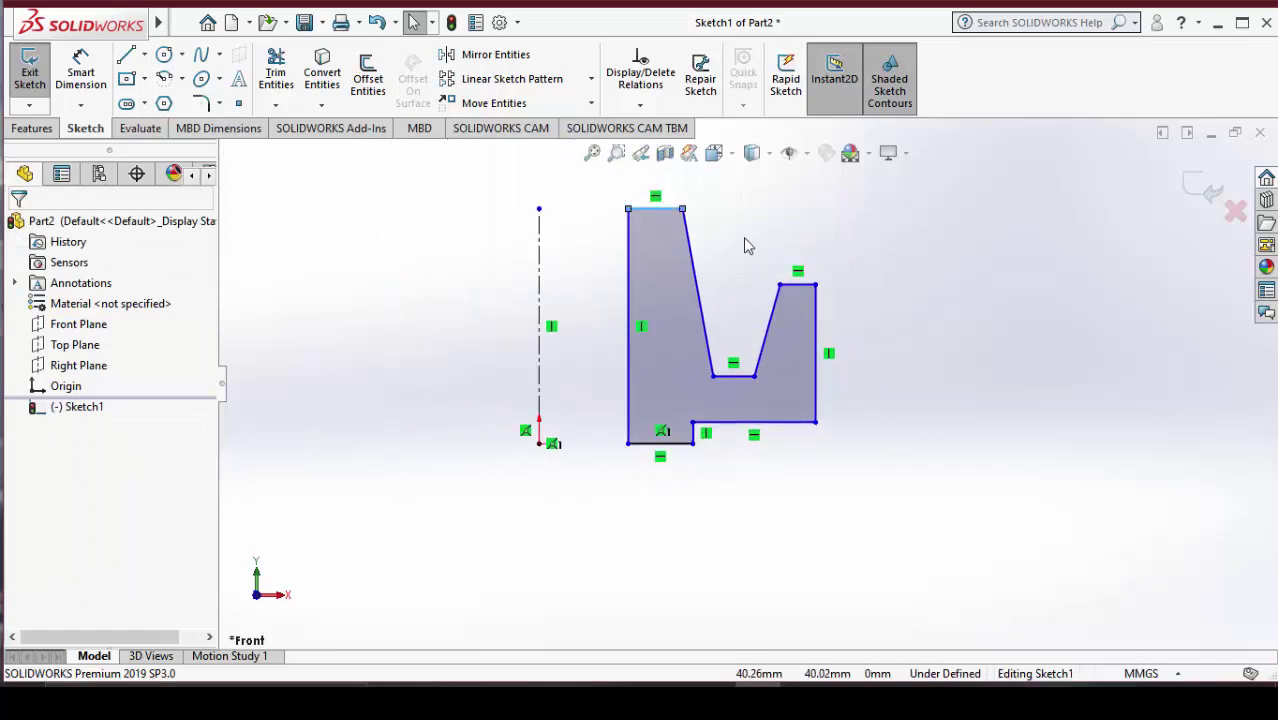
{"action": "scroll", "coordinate": [743, 237], "scroll_direction": "down", "scroll_amount": 1}
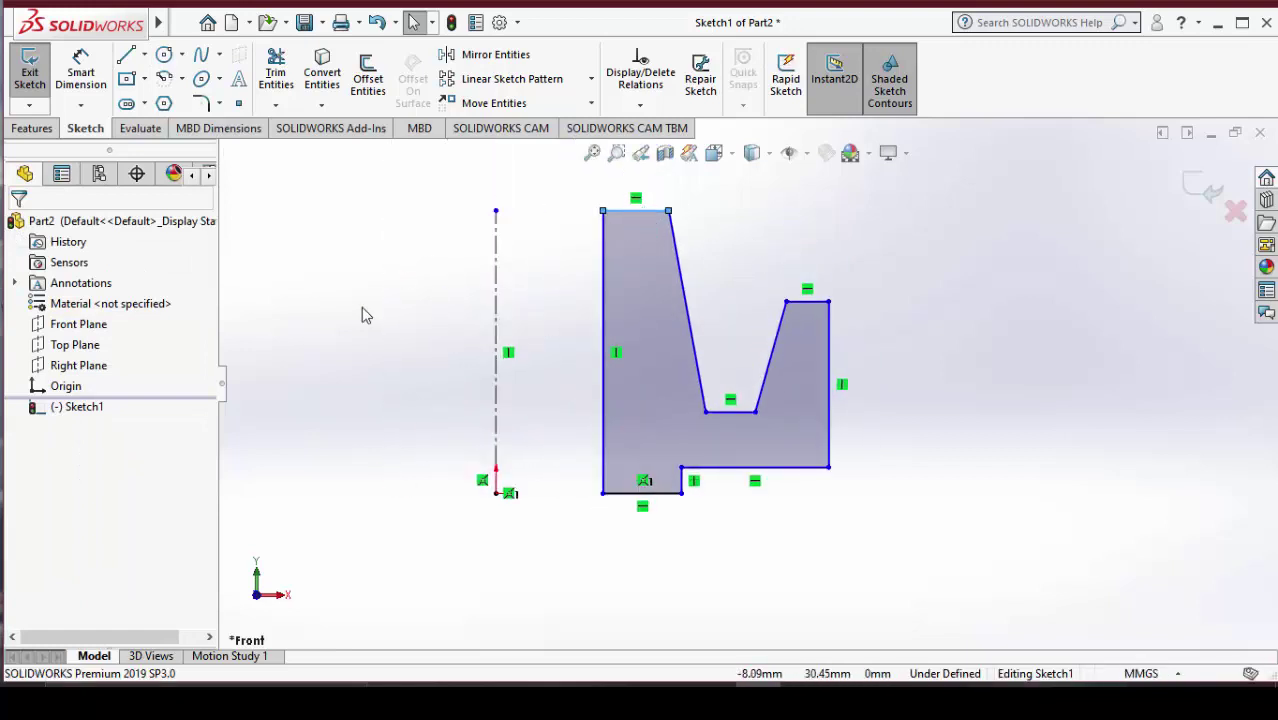
{"action": "left_click", "coordinate": [82, 65]}
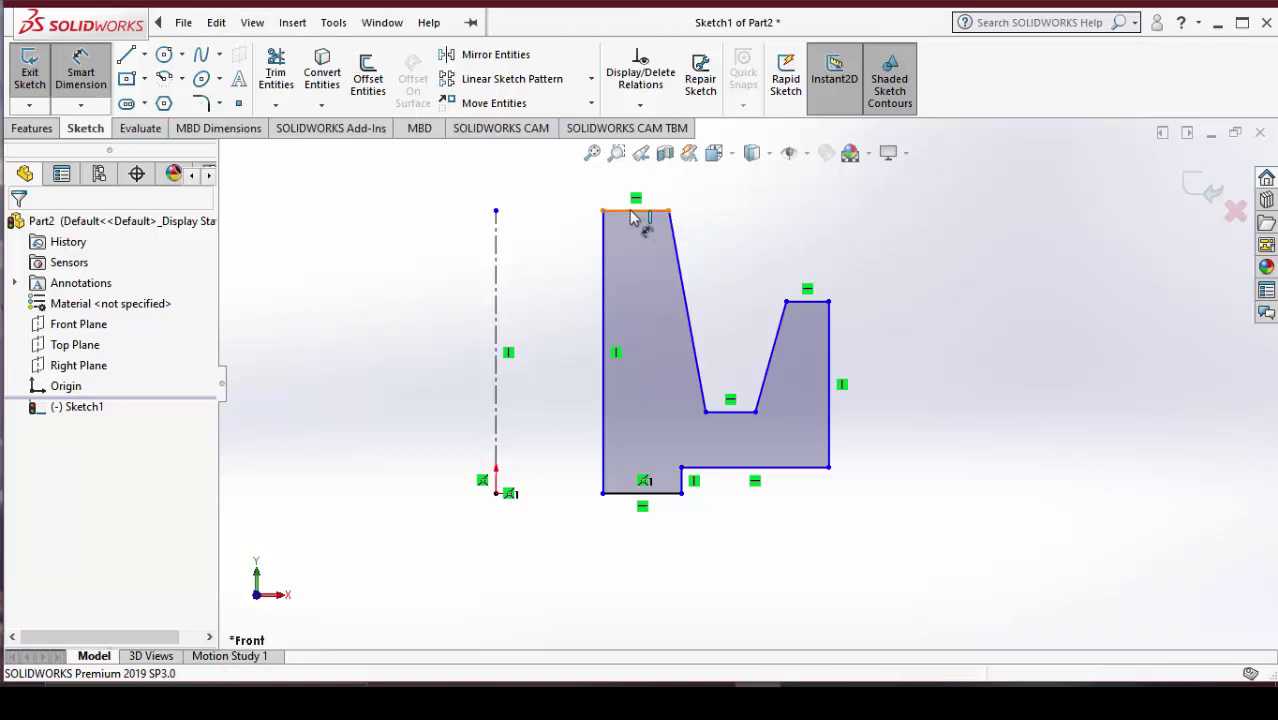
{"action": "left_click", "coordinate": [672, 491]}
{"action": "left_click", "coordinate": [650, 492]}
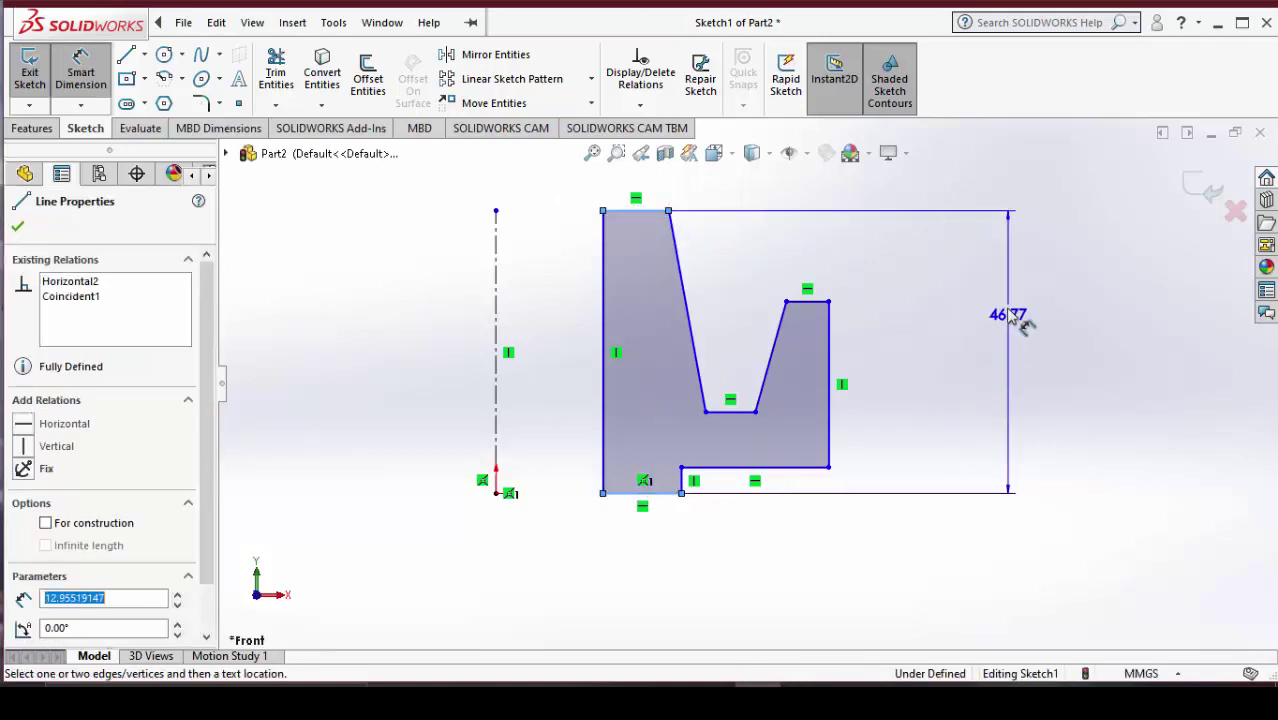
{"action": "left_click", "coordinate": [993, 333]}
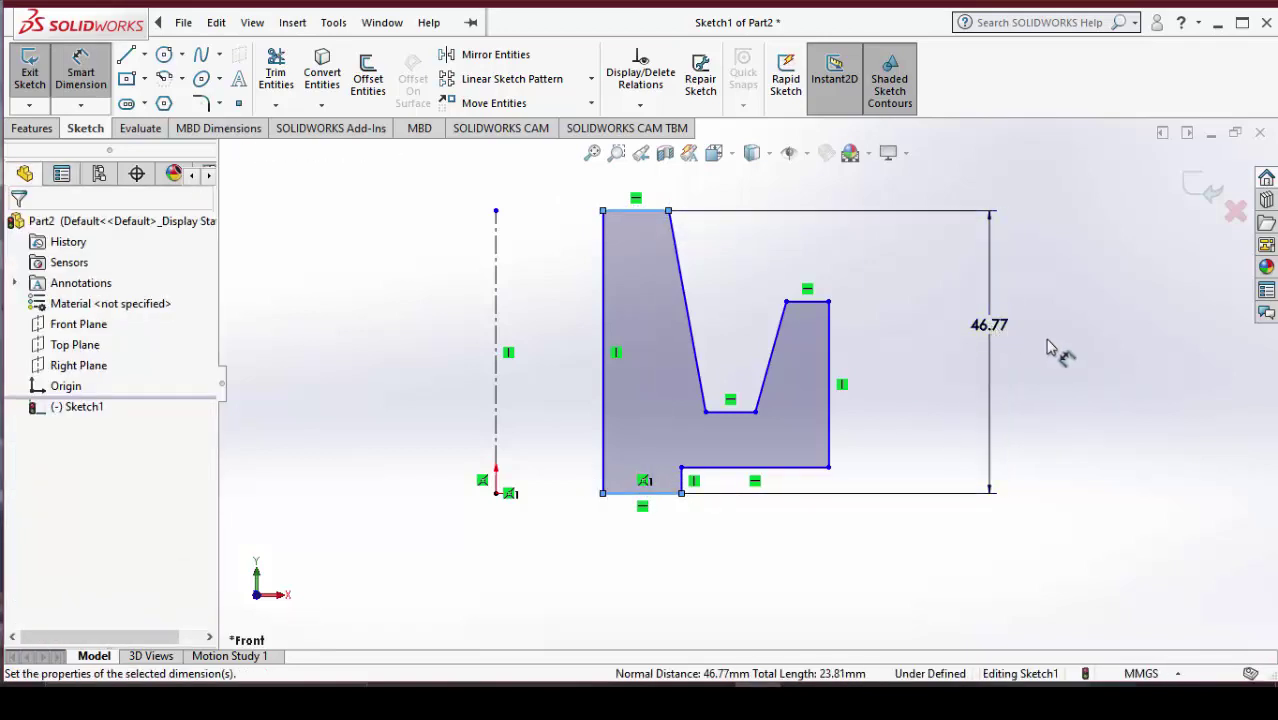
{"action": "type", "text": "44"}
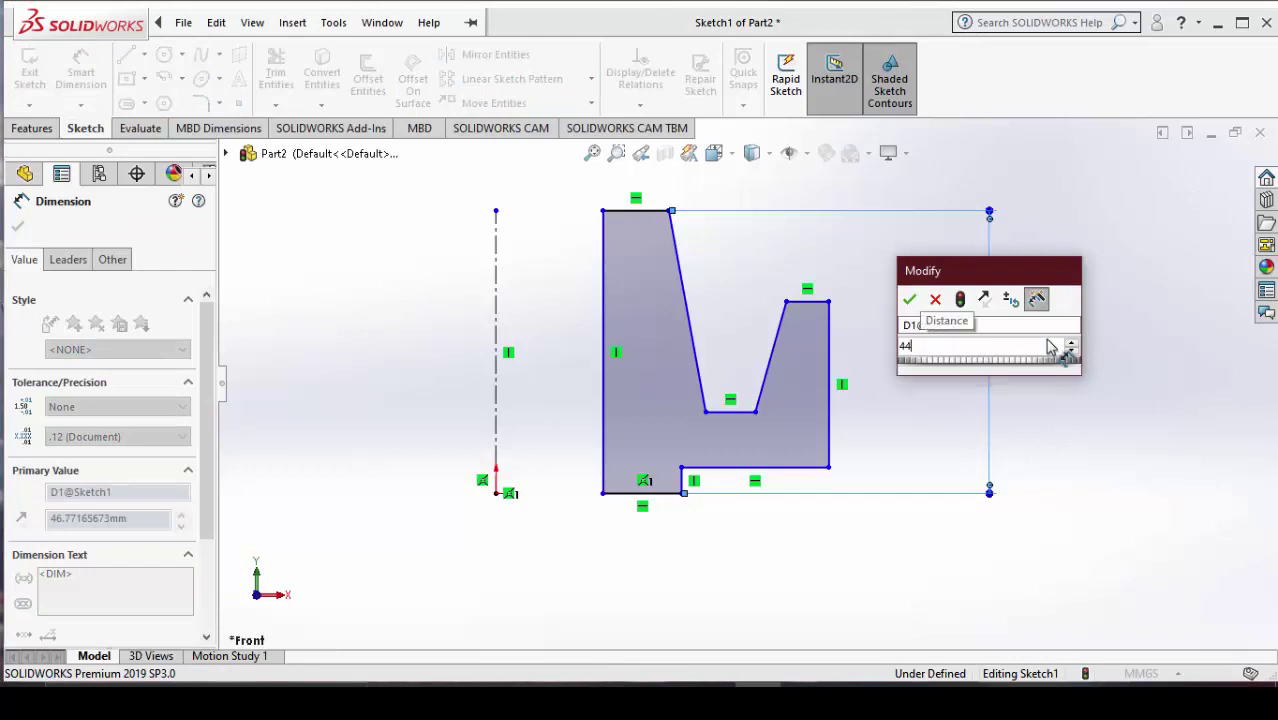
{"action": "key", "text": "Return"}
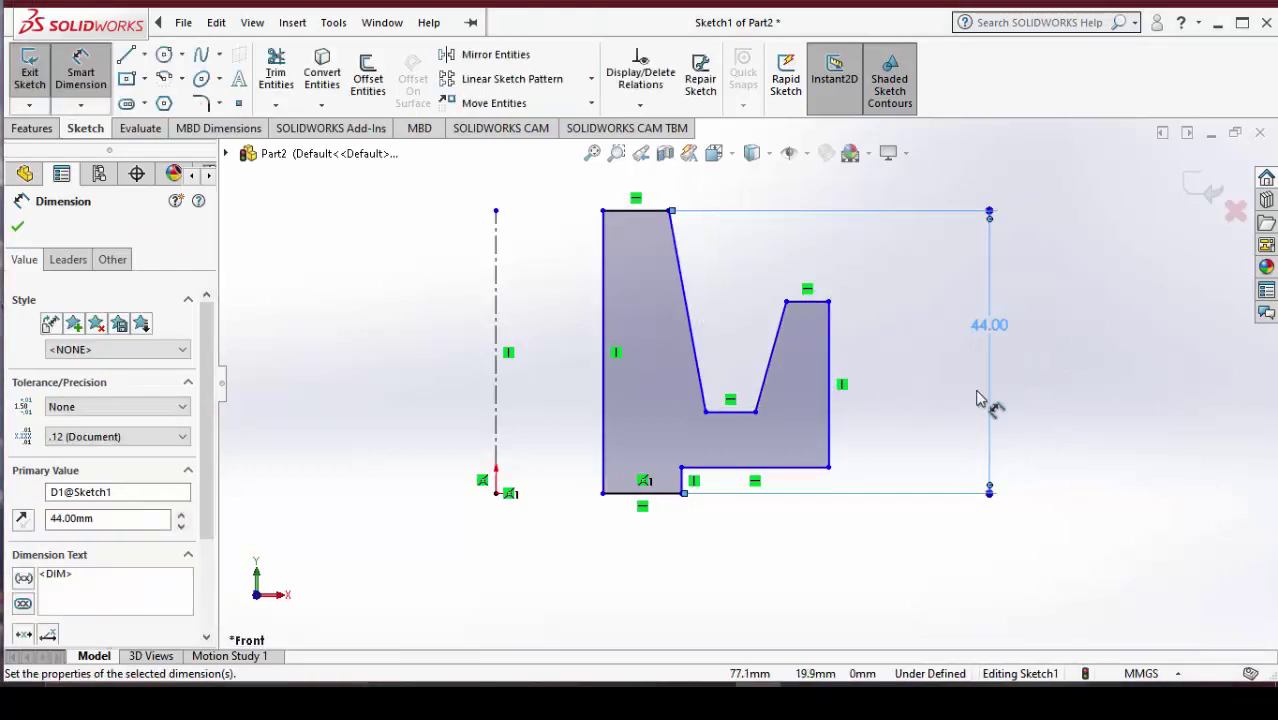
Set the outer wall height to 28 mm and the groove depth to 15 mm
{"action": "left_click", "coordinate": [829, 302]}
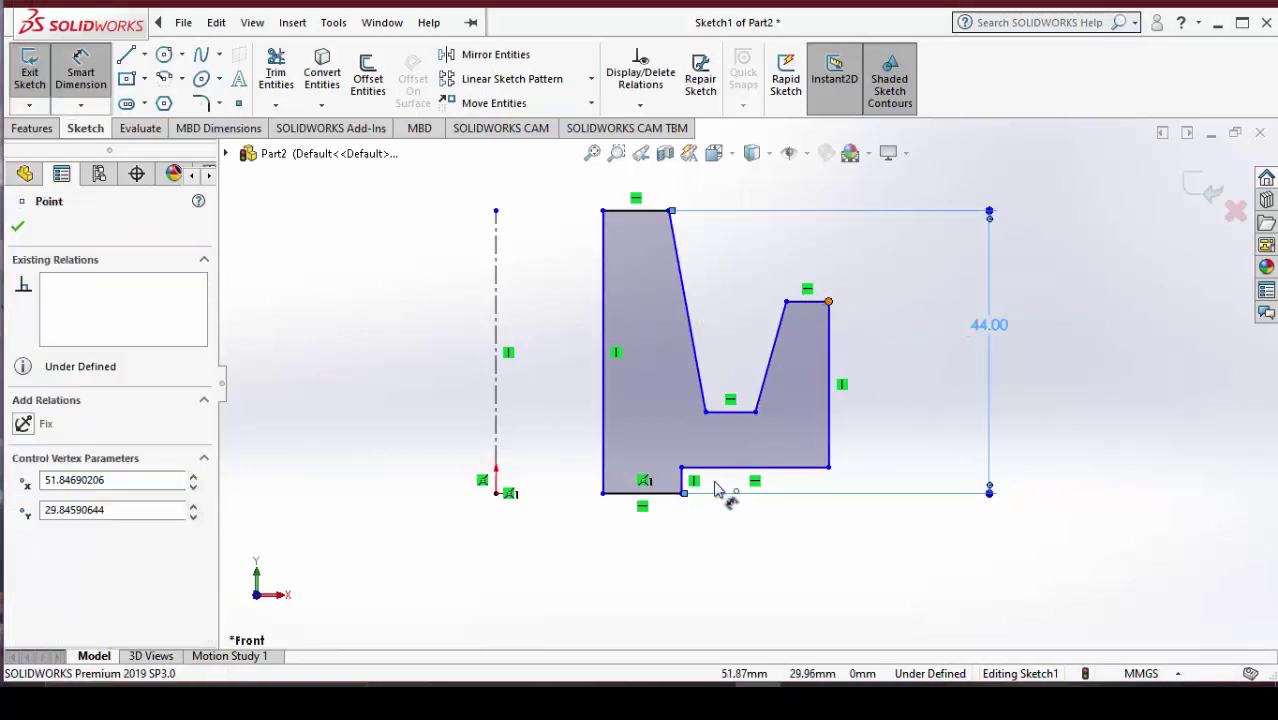
{"action": "left_click", "coordinate": [682, 492]}
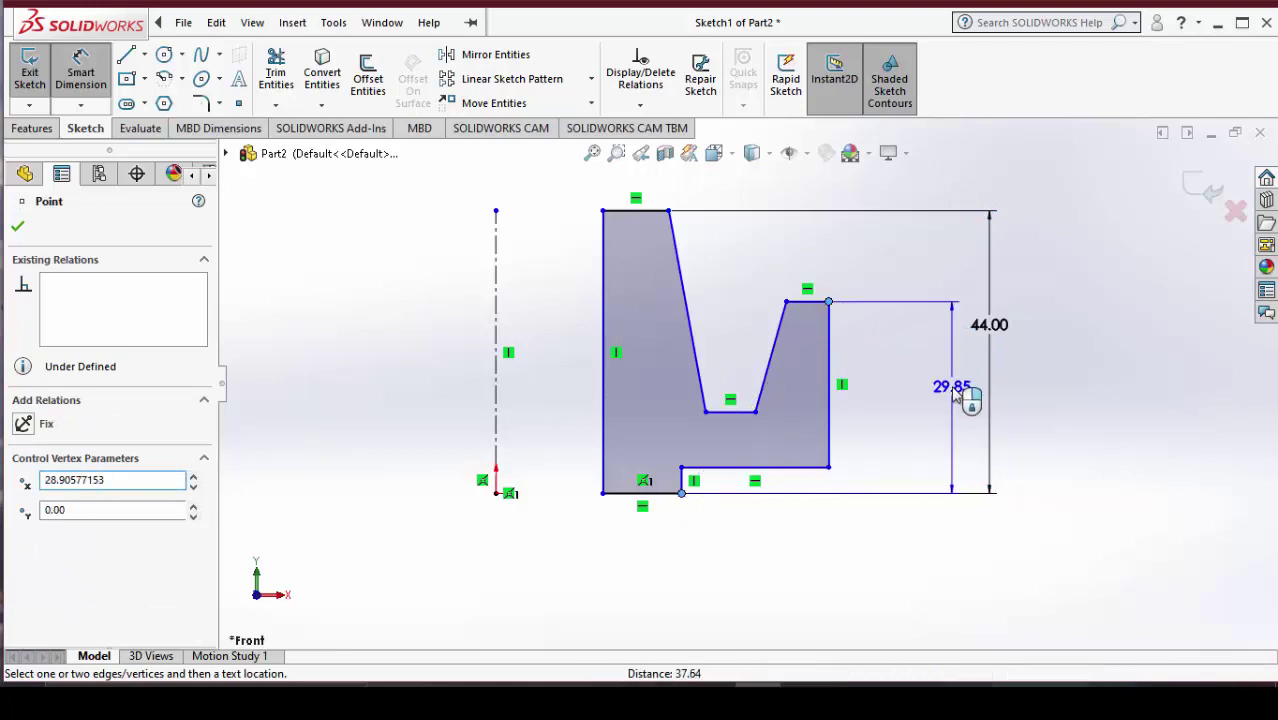
{"action": "left_click", "coordinate": [957, 393]}
{"action": "type", "text": "28"}
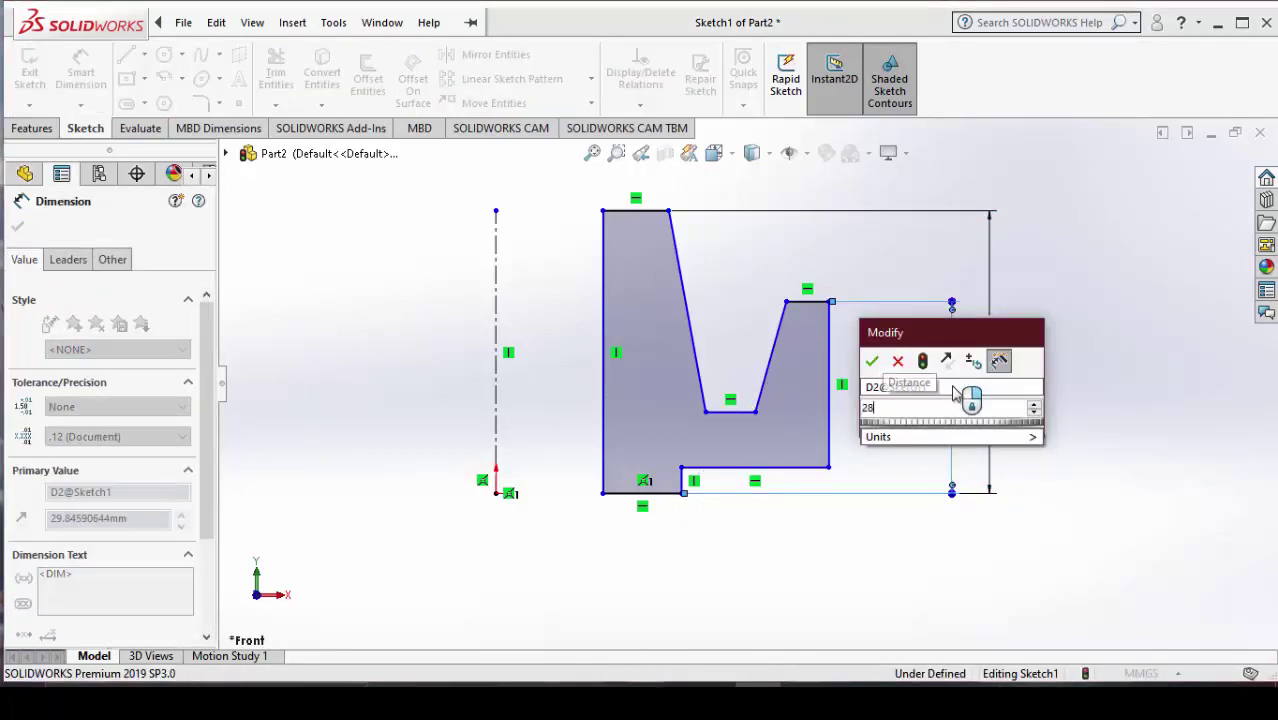
{"action": "key", "text": "Return"}
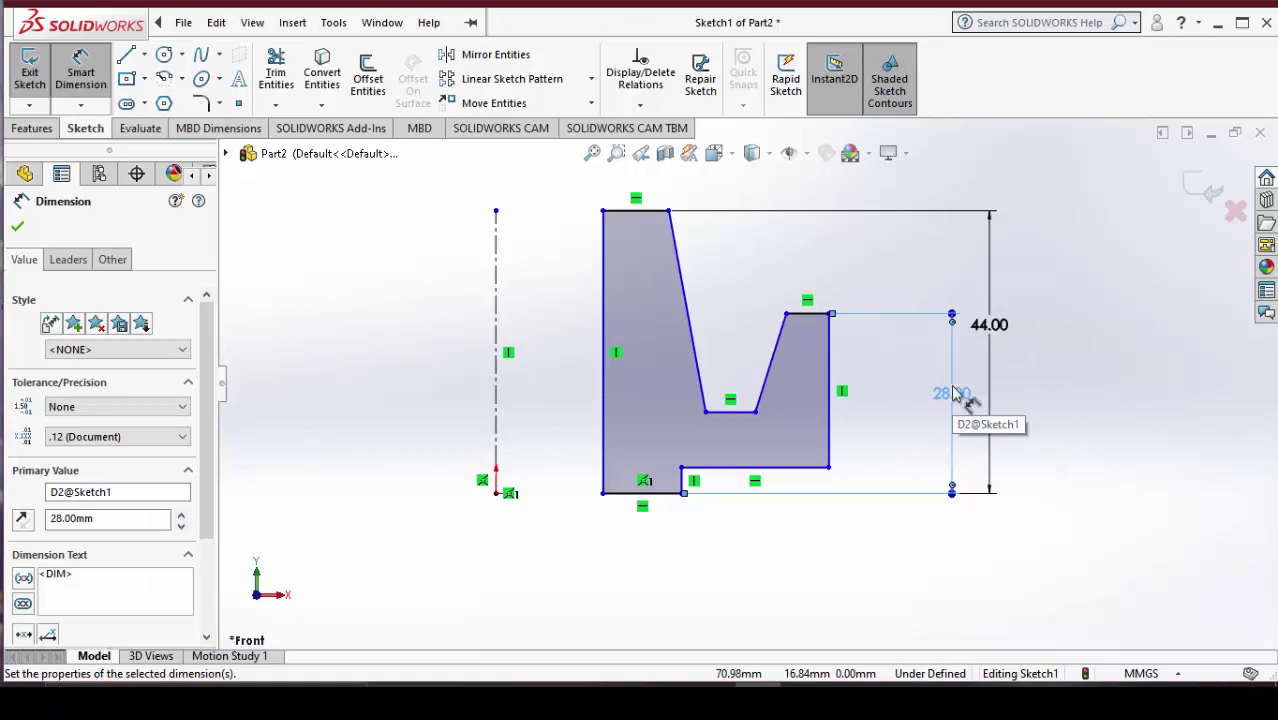
{"action": "left_click", "coordinate": [829, 315]}
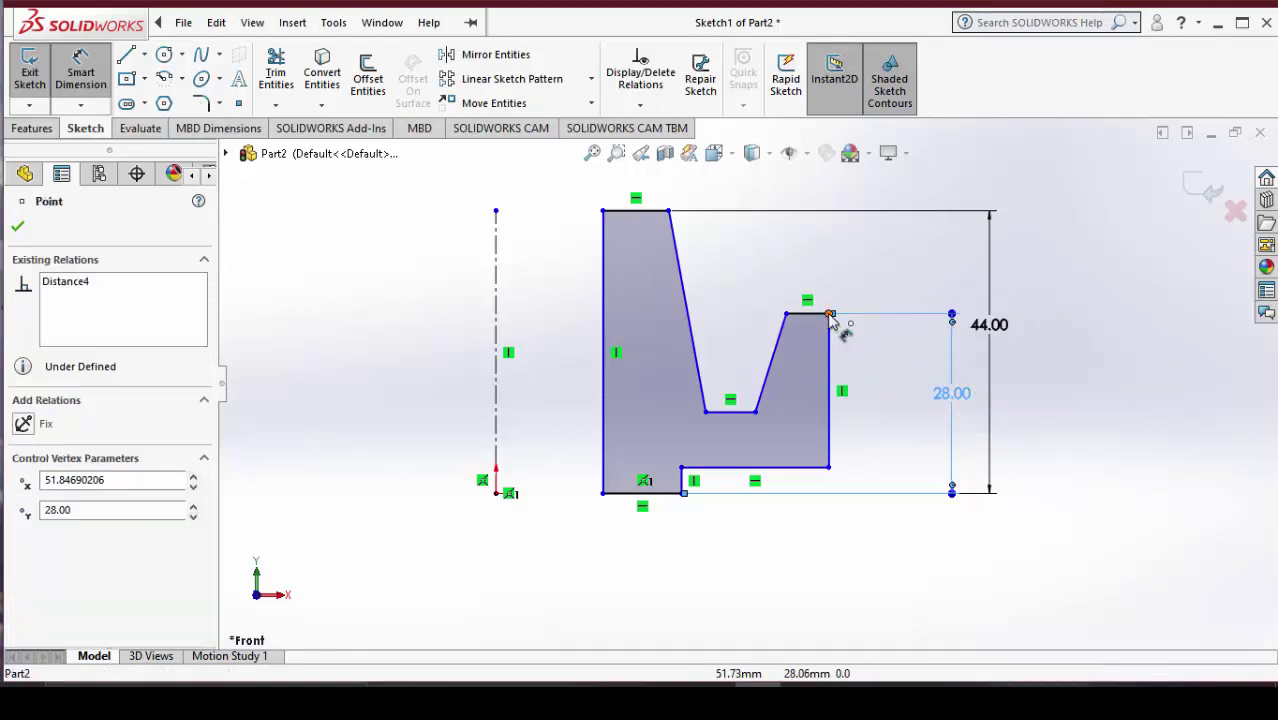
{"action": "left_click", "coordinate": [756, 413]}
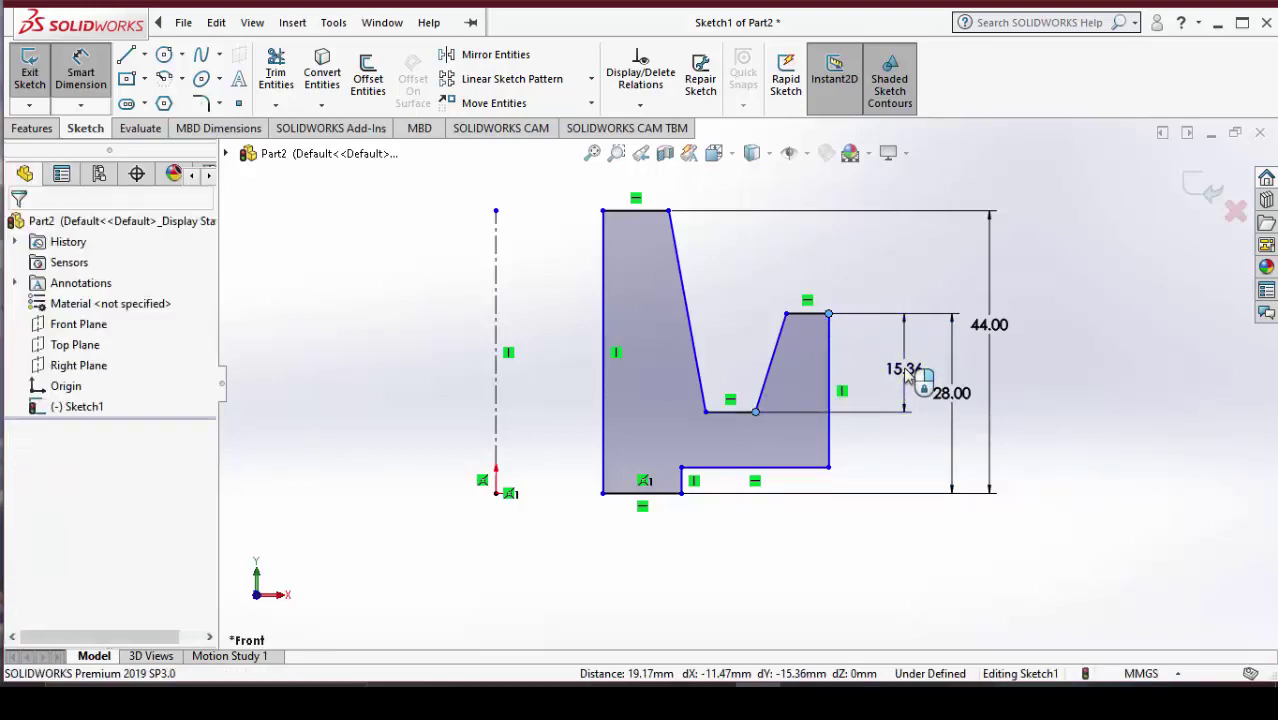
{"action": "left_click", "coordinate": [906, 370]}
{"action": "type", "text": "15"}
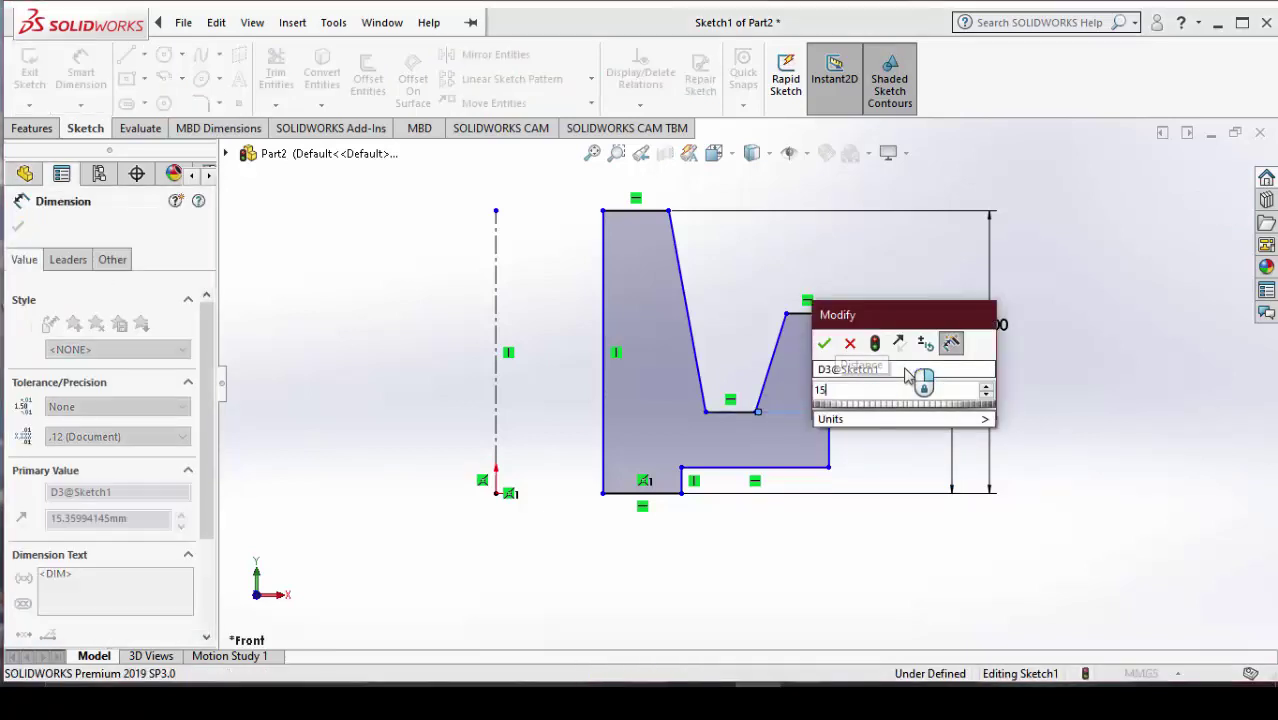
{"action": "key", "text": "Return"}
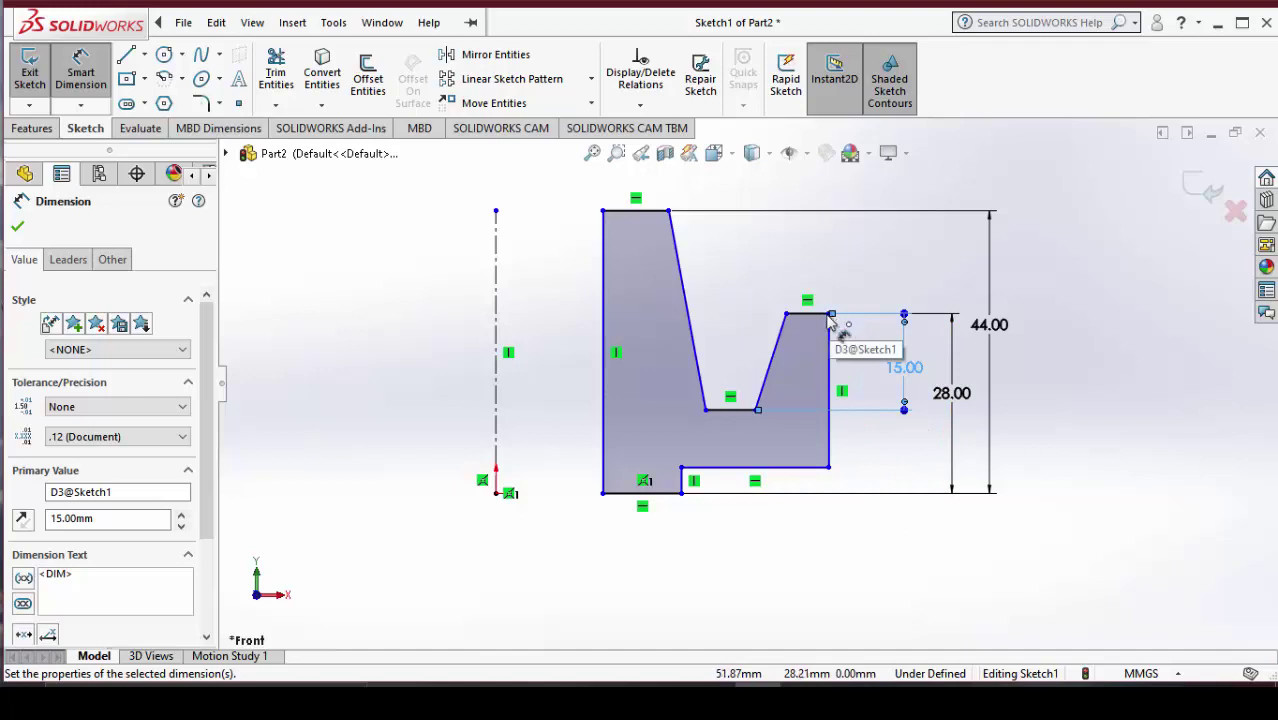
Try a 28 mm right-edge height, then undo it as a conflicting dimension
{"action": "left_click", "coordinate": [830, 468]}
{"action": "left_click", "coordinate": [829, 467]}
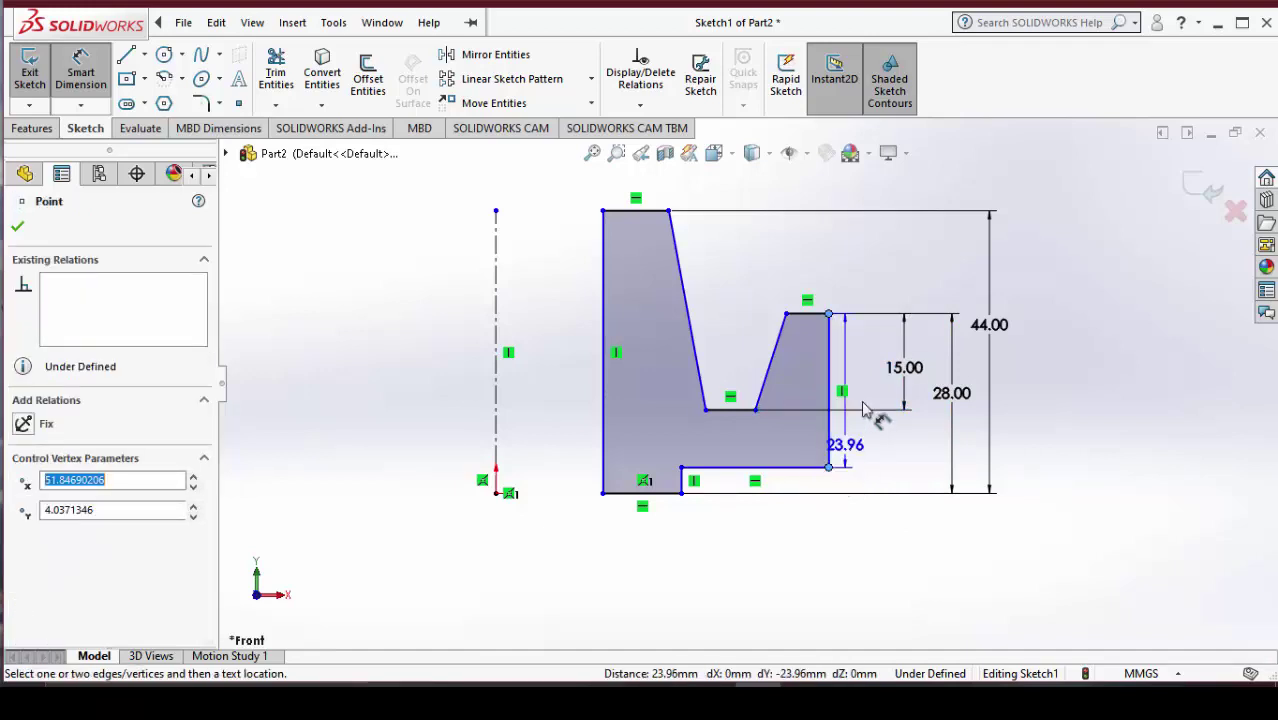
{"action": "left_click", "coordinate": [940, 393]}
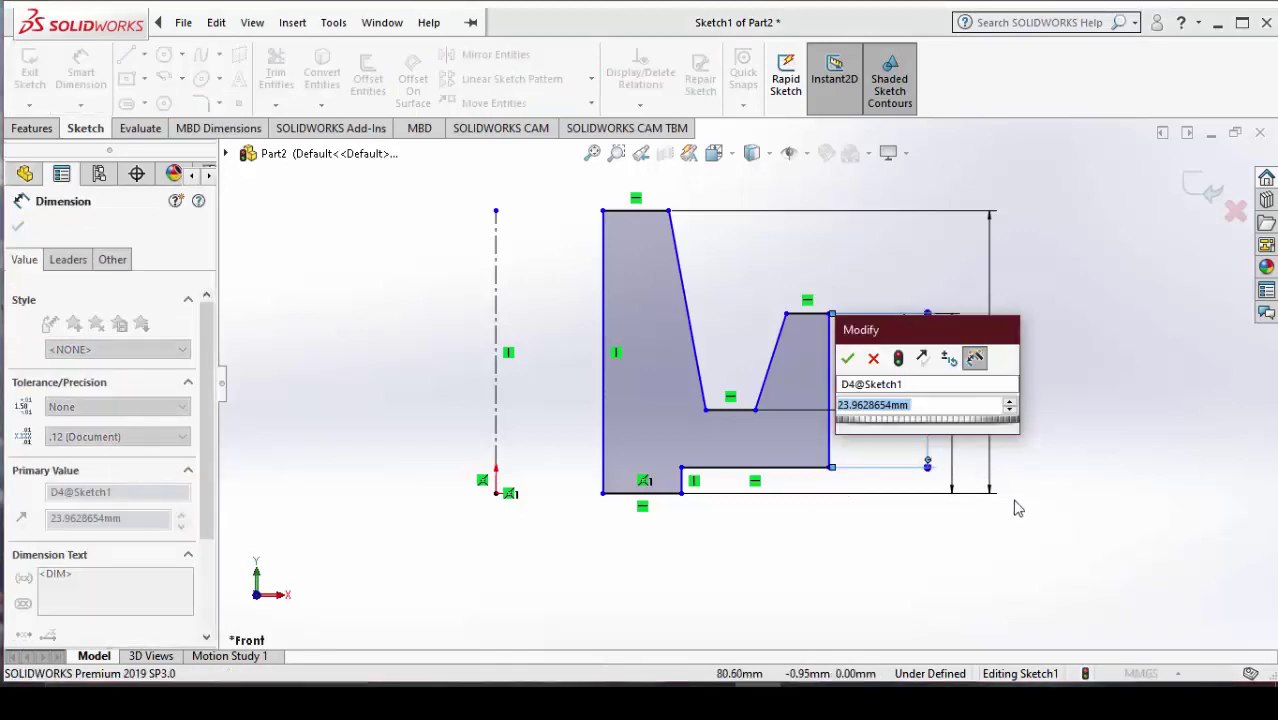
{"action": "type", "text": "28"}
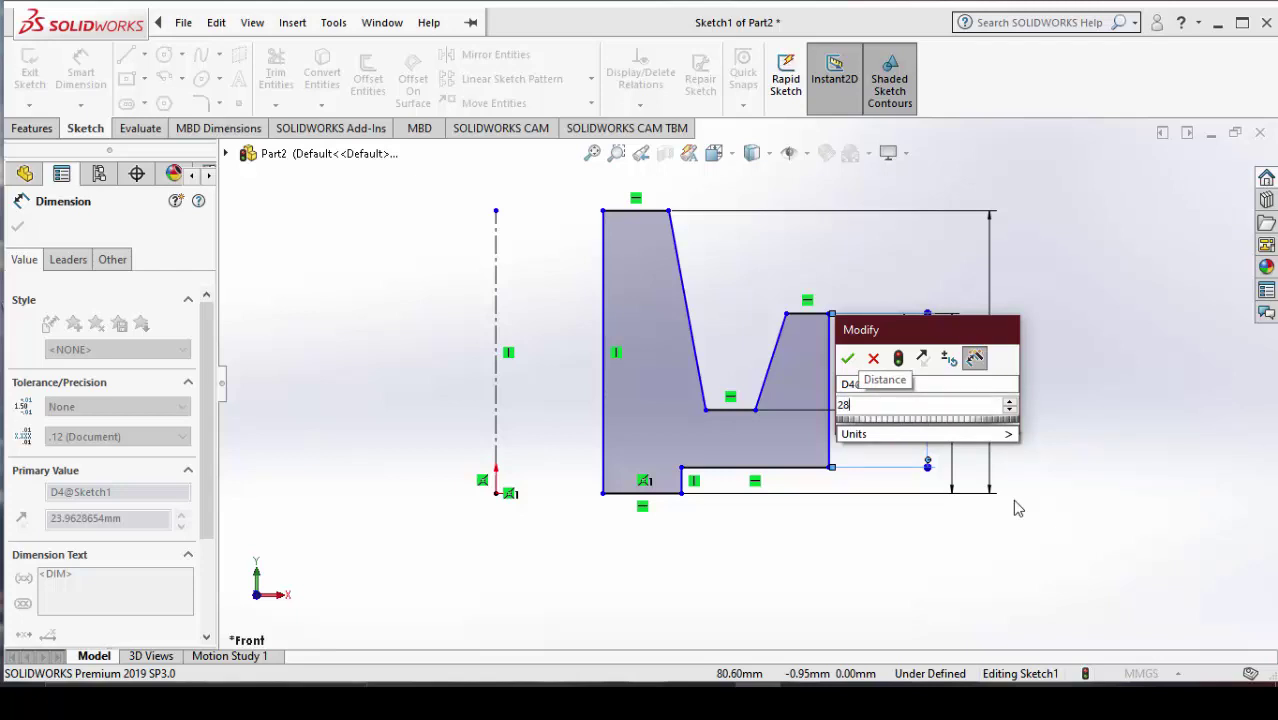
{"action": "mouse_move", "coordinate": [922, 434]}
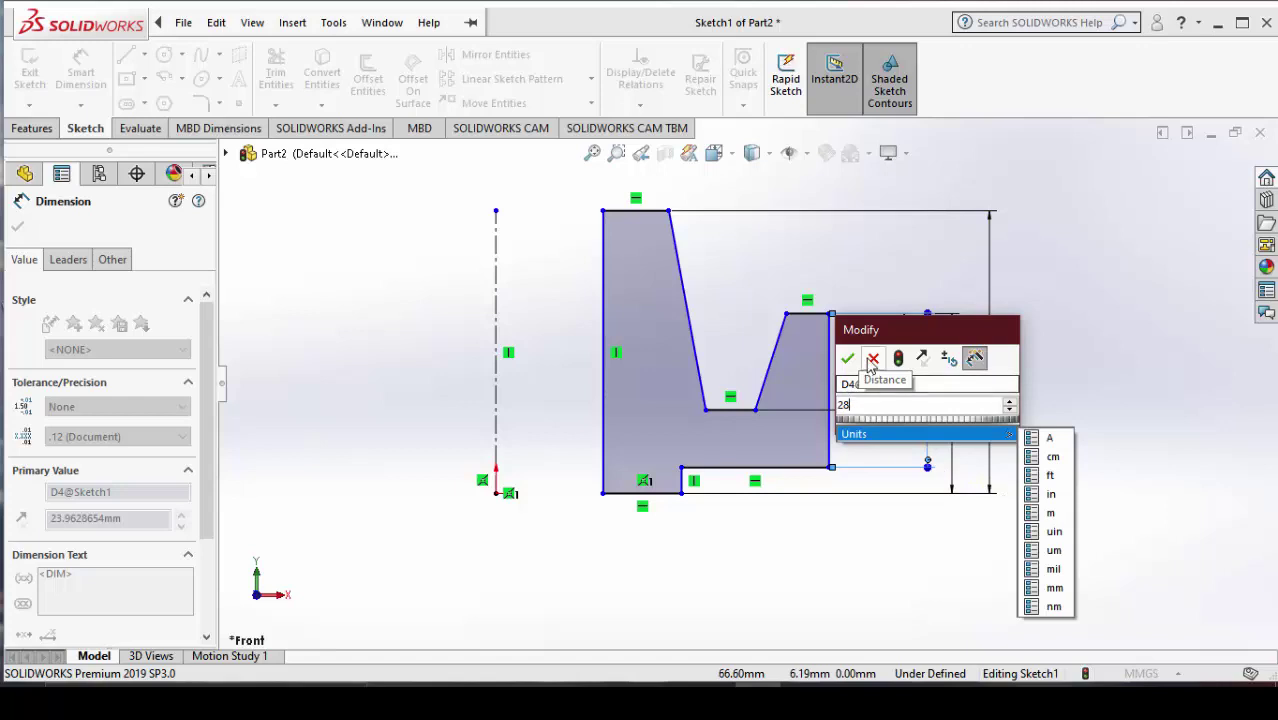
{"action": "key", "text": "Return"}
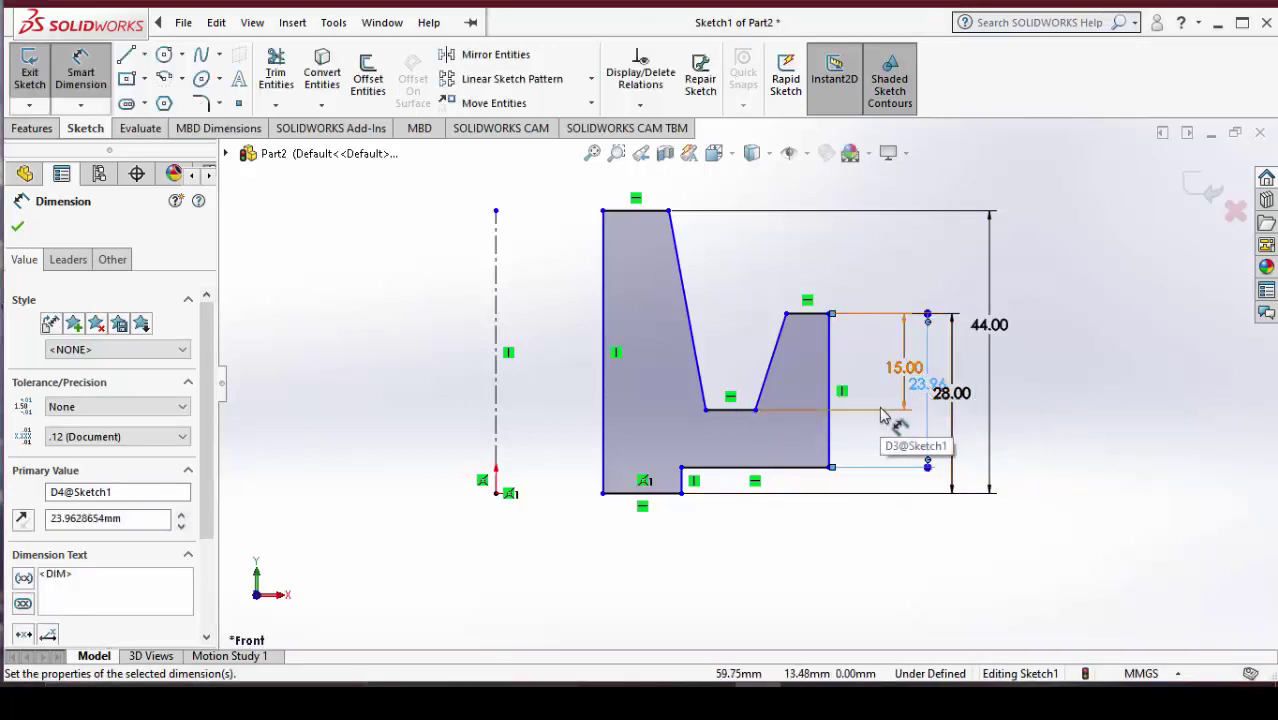
{"action": "key", "text": "Escape"}
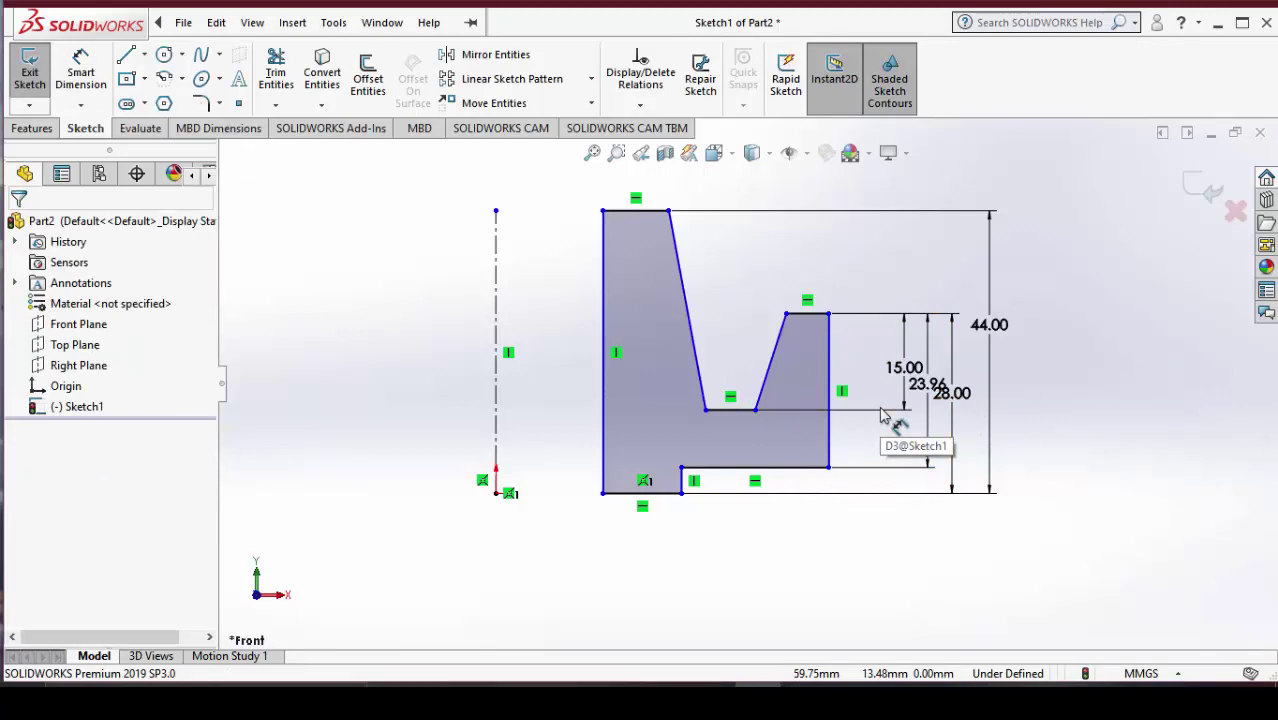
{"action": "key", "text": "ctrl+z"}
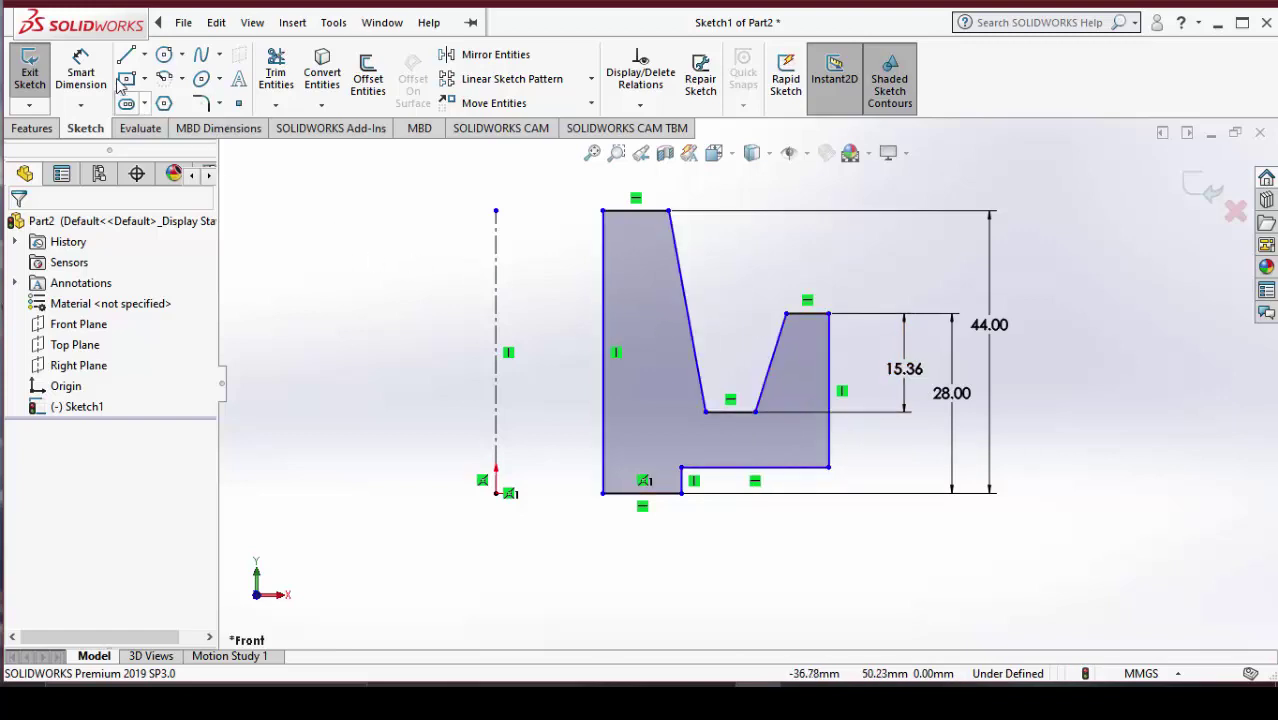
Dimension the right edge height as 25 mm
{"action": "left_click", "coordinate": [81, 66]}
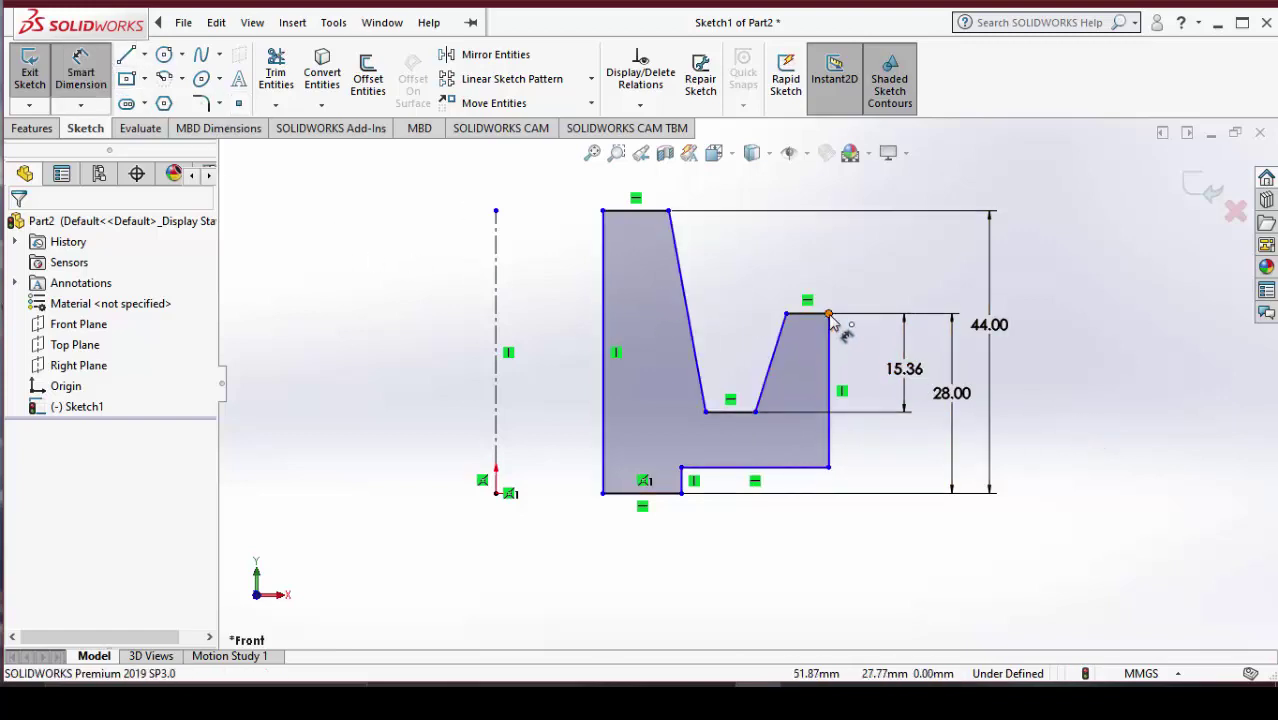
{"action": "left_click", "coordinate": [830, 467]}
{"action": "left_click", "coordinate": [828, 314]}
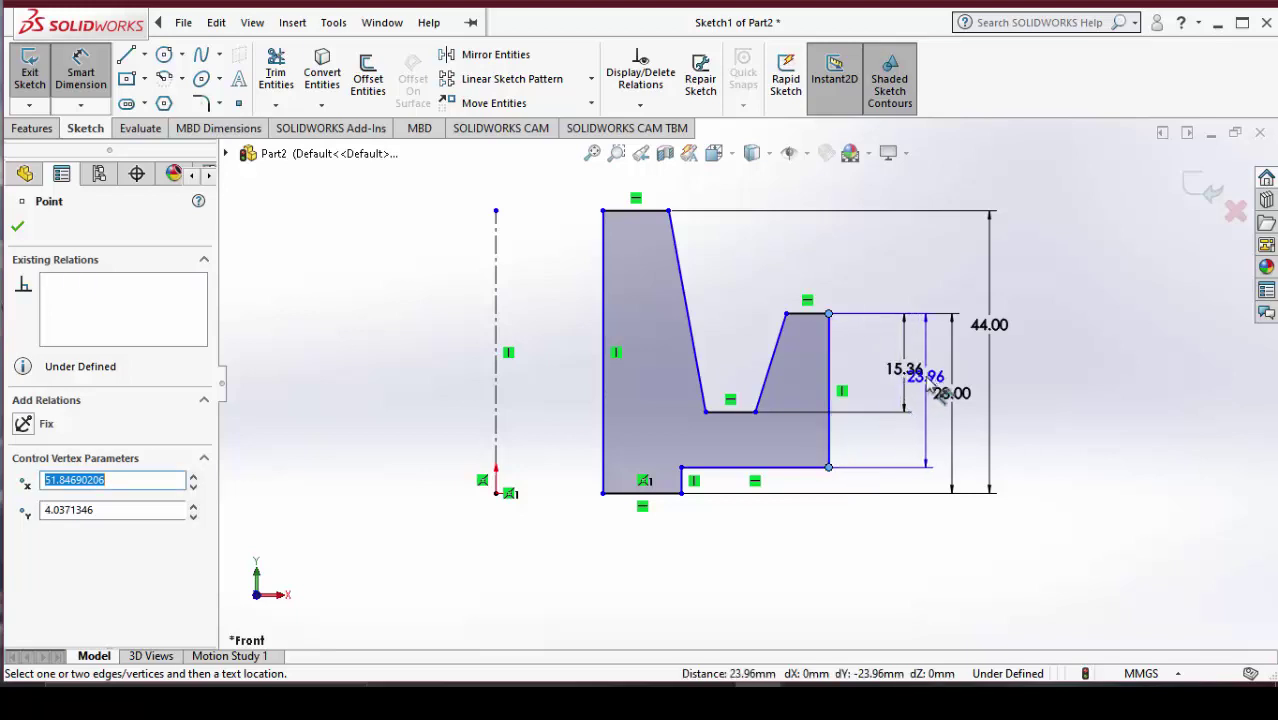
{"action": "left_click", "coordinate": [929, 345]}
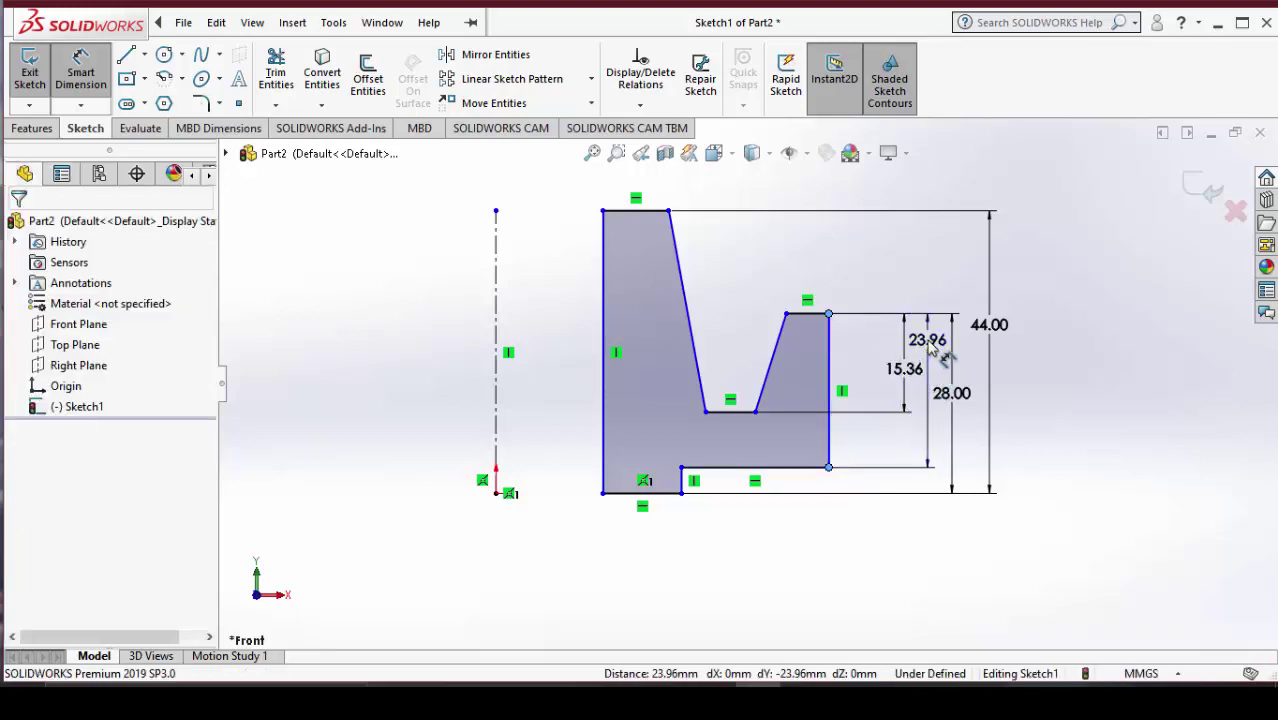
{"action": "type", "text": "25"}
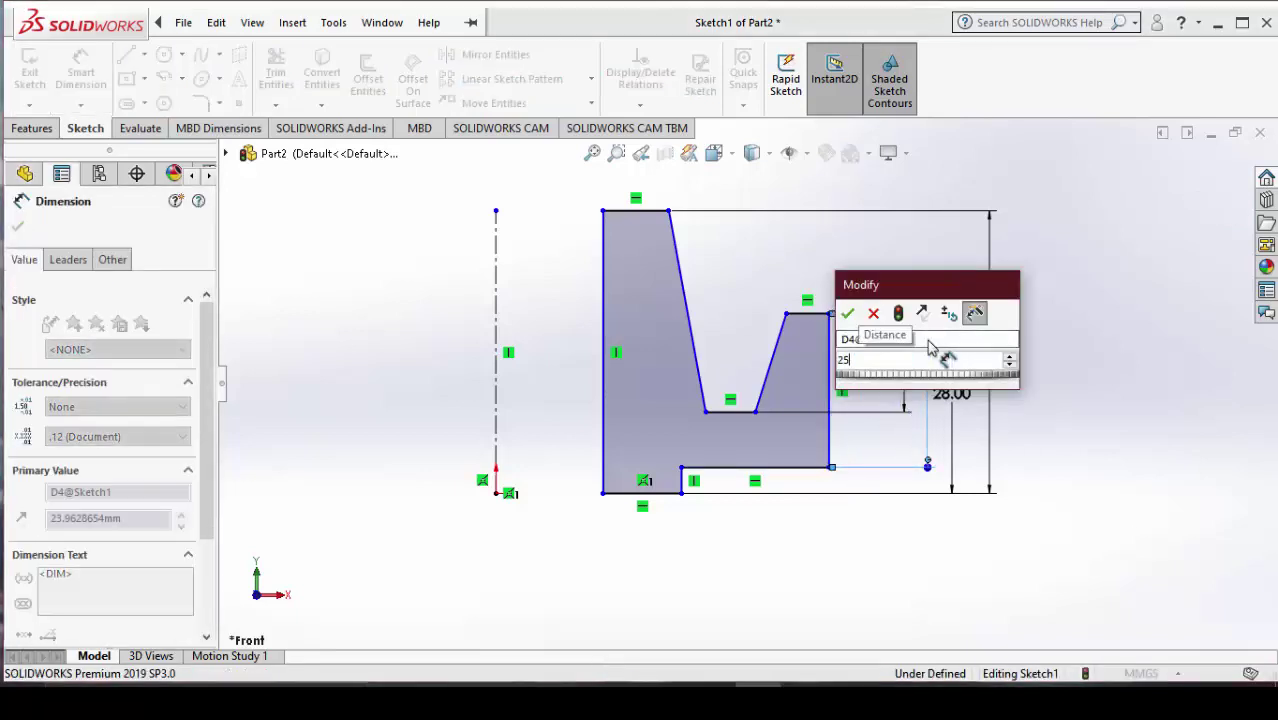
{"action": "left_click", "coordinate": [847, 313]}
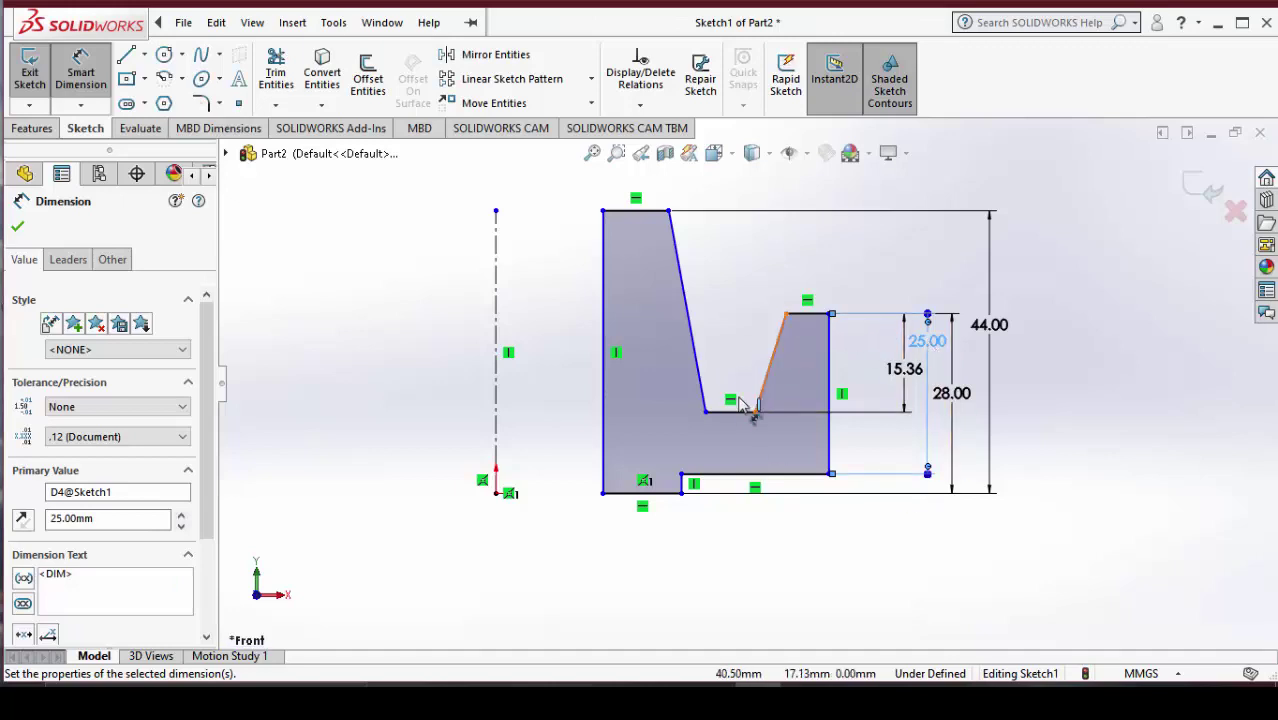
{"action": "left_click", "coordinate": [603, 388]}
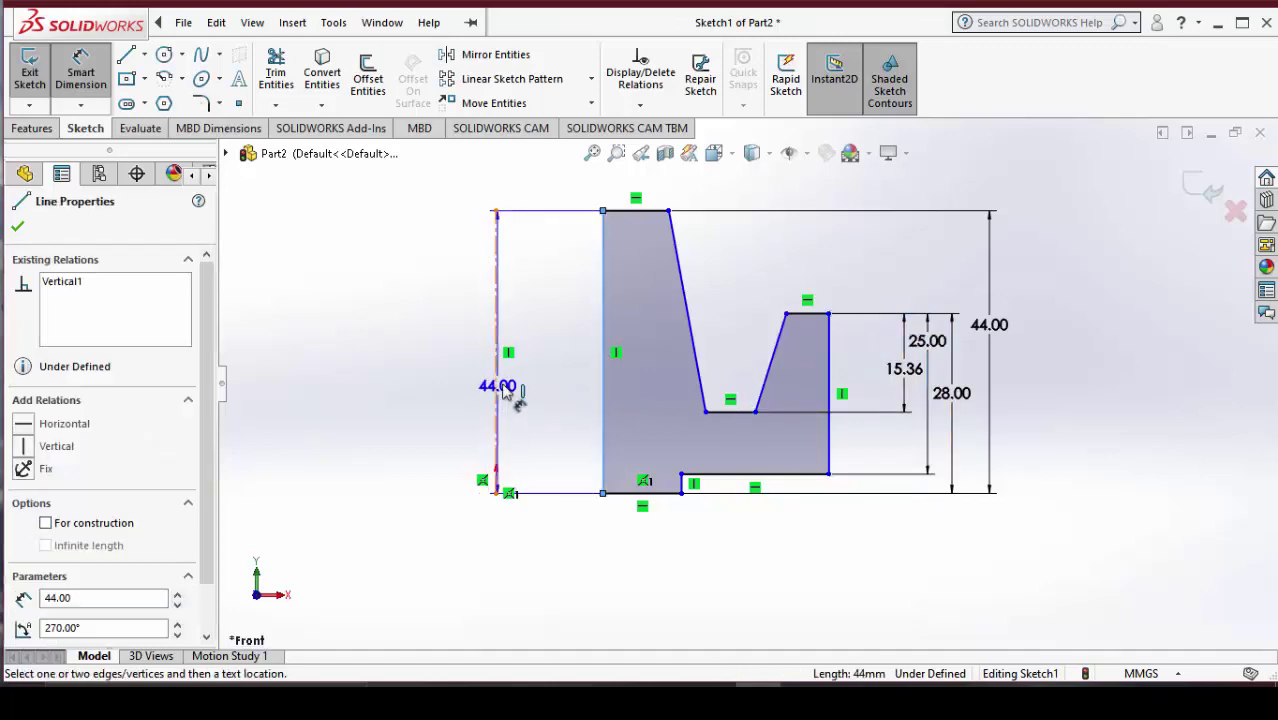
Dimension the profile's left edge 8 mm from the centreline
{"action": "left_click", "coordinate": [497, 386]}
{"action": "left_click", "coordinate": [553, 312]}
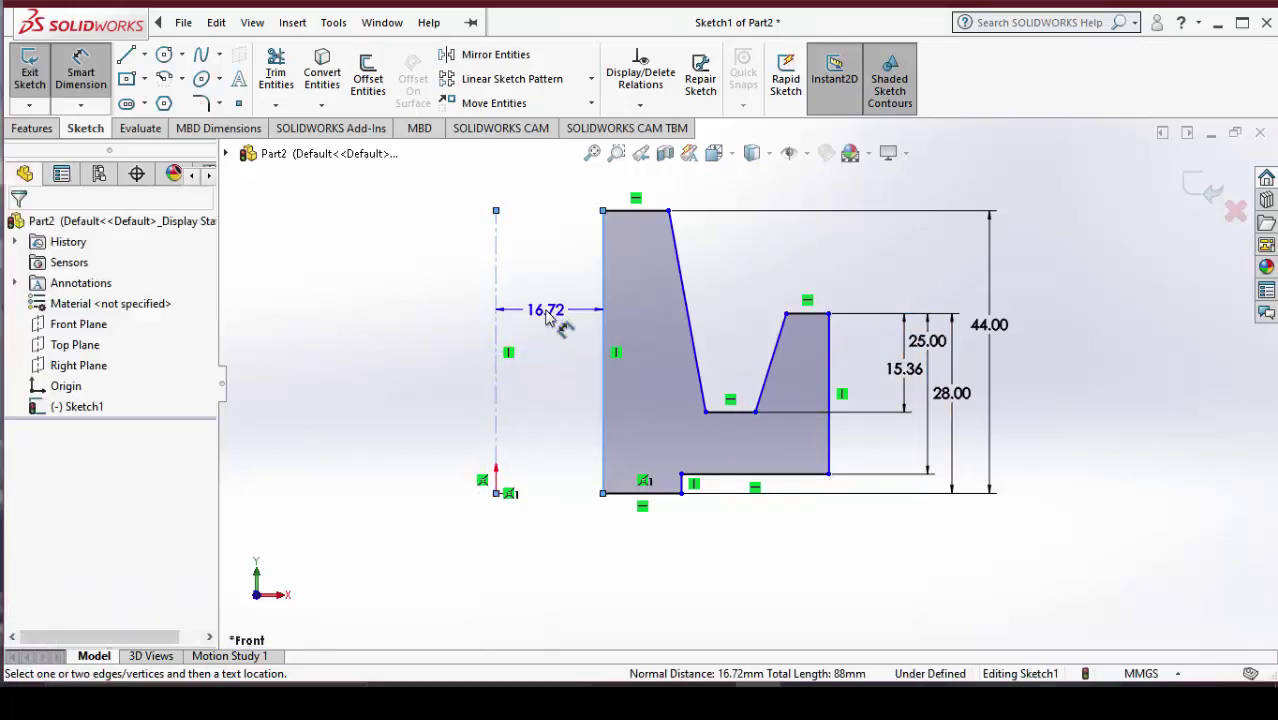
{"action": "type", "text": "8"}
{"action": "key", "text": "Return"}
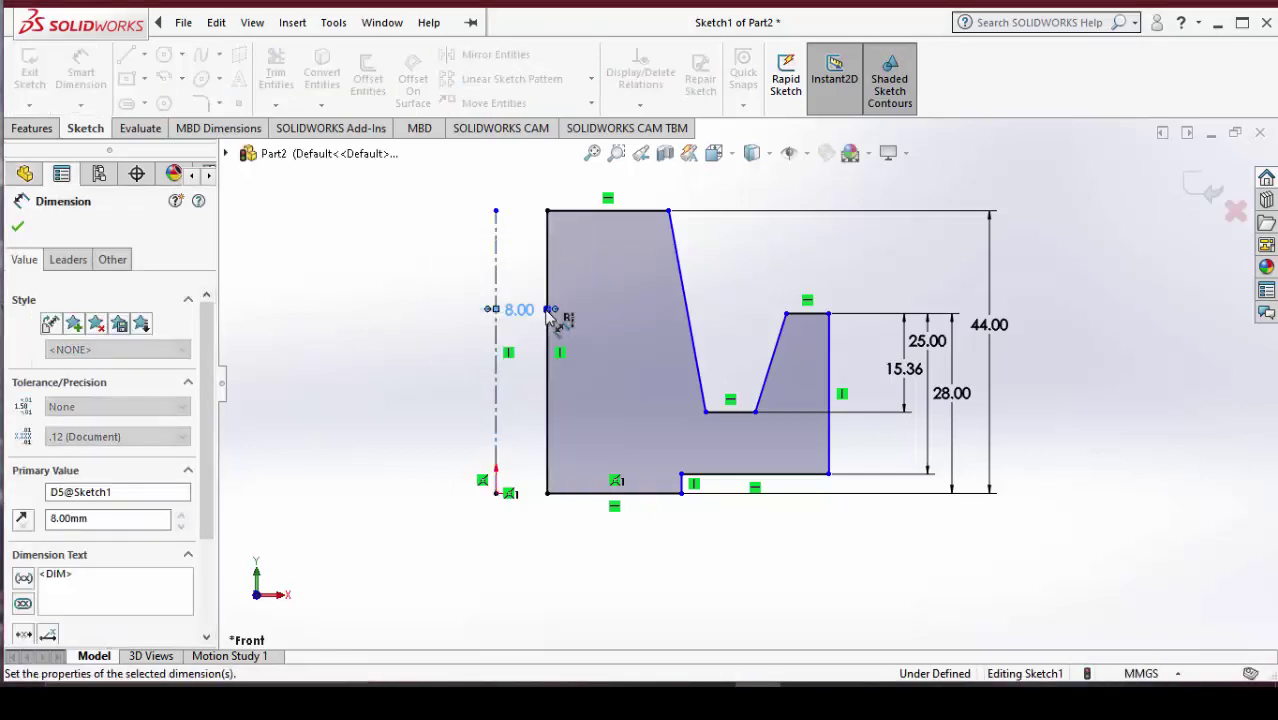
{"action": "scroll", "coordinate": [735, 345], "scroll_direction": "down", "scroll_amount": 1}
{"action": "scroll", "coordinate": [733, 360], "scroll_direction": "up", "scroll_amount": 1}
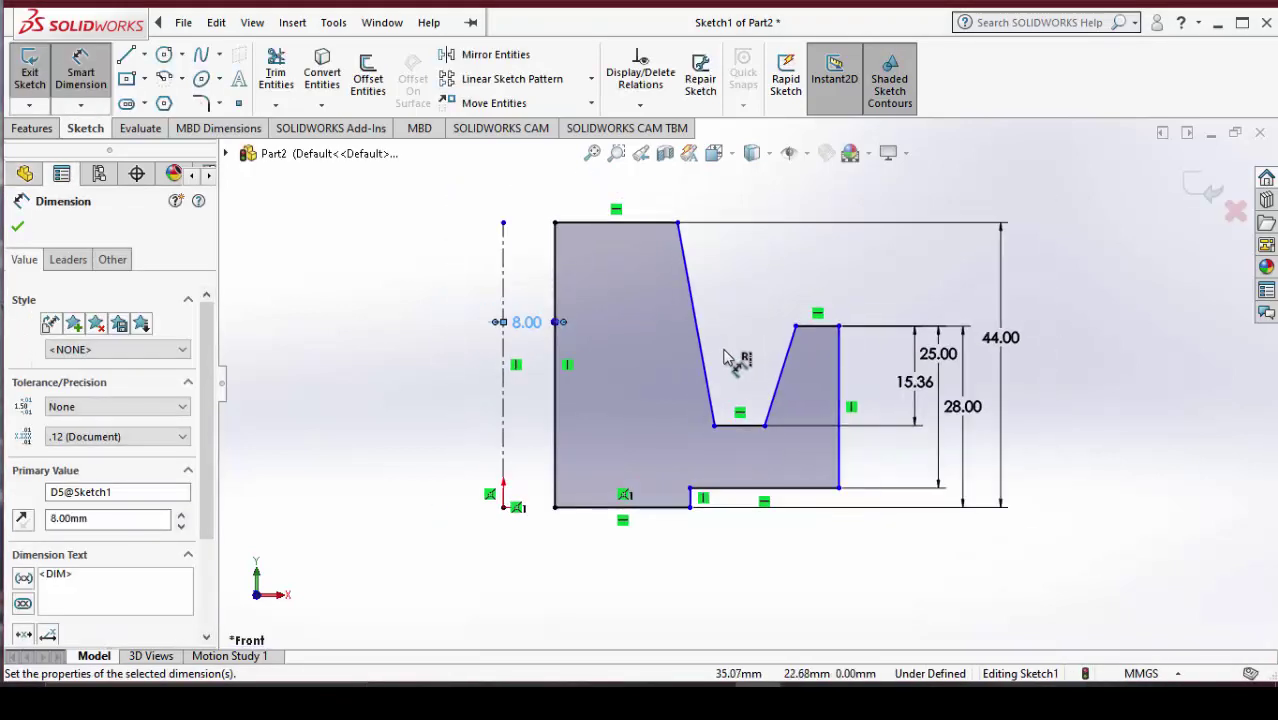
{"action": "scroll", "coordinate": [683, 312], "scroll_direction": "down", "scroll_amount": 1}
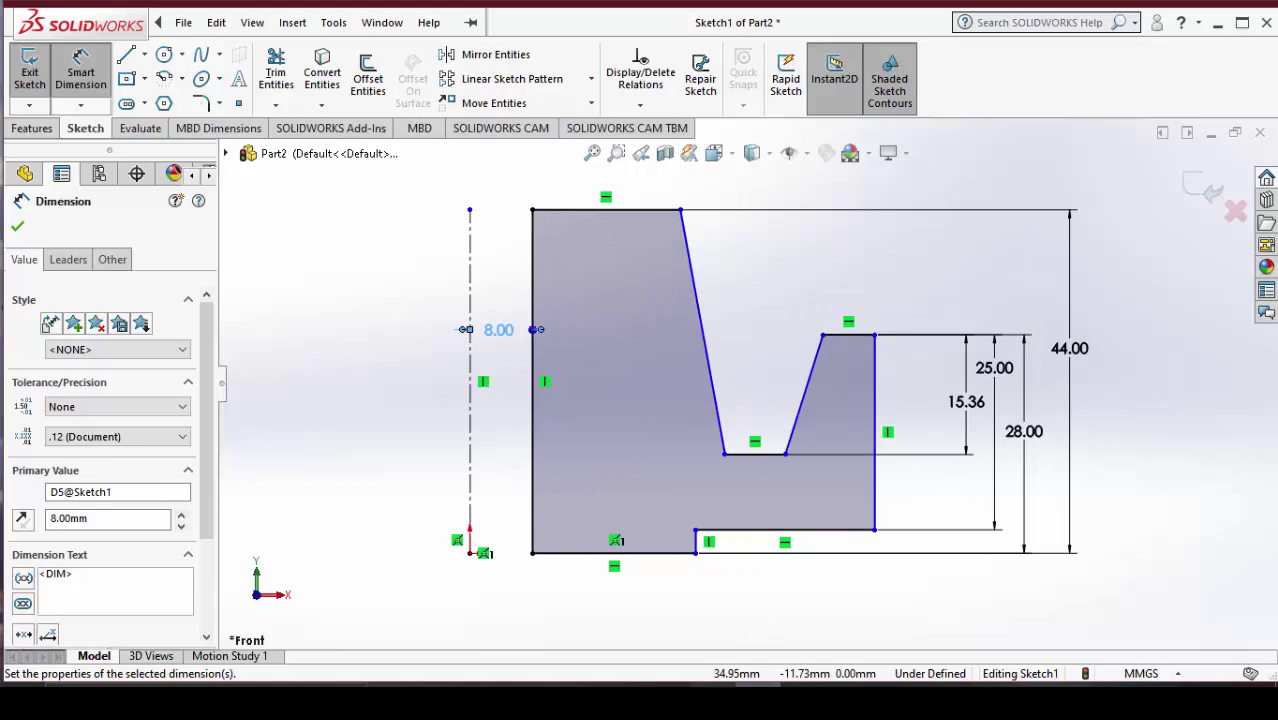
Check the drum reference drawing, then return to the sketch and select the centreline
{"action": "key", "text": "alt+Tab"}
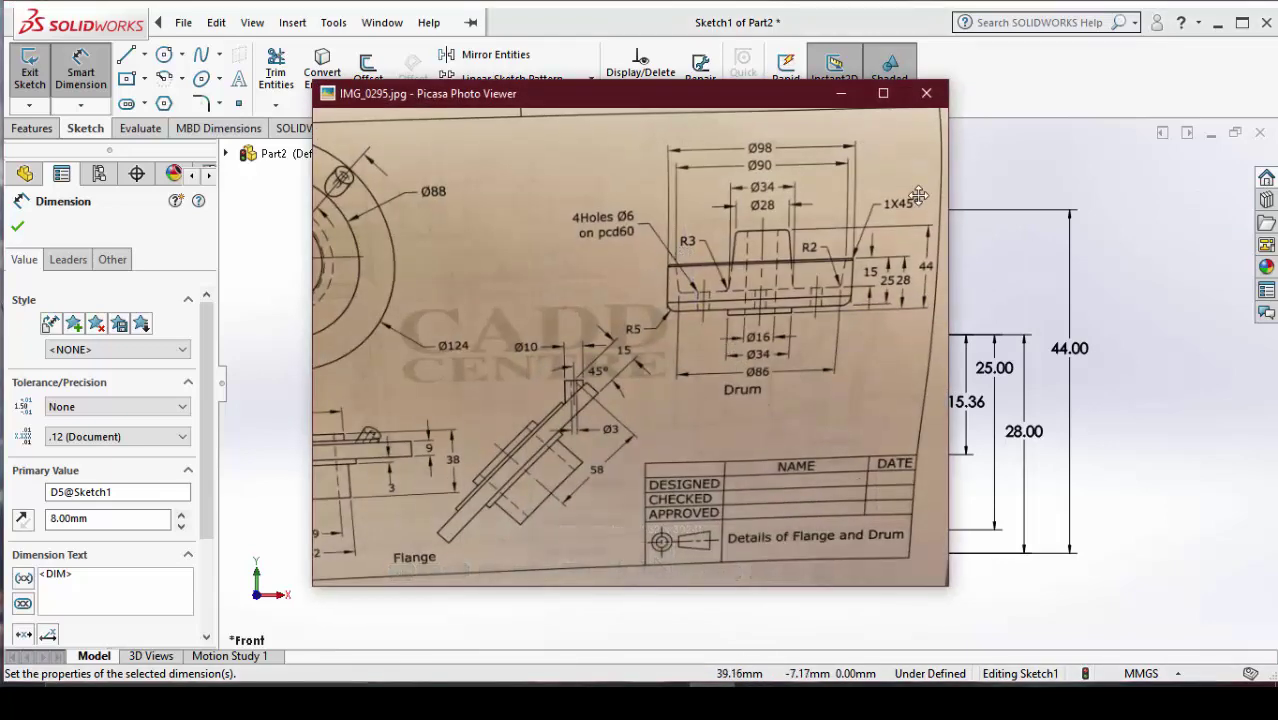
{"action": "left_click", "coordinate": [845, 95]}
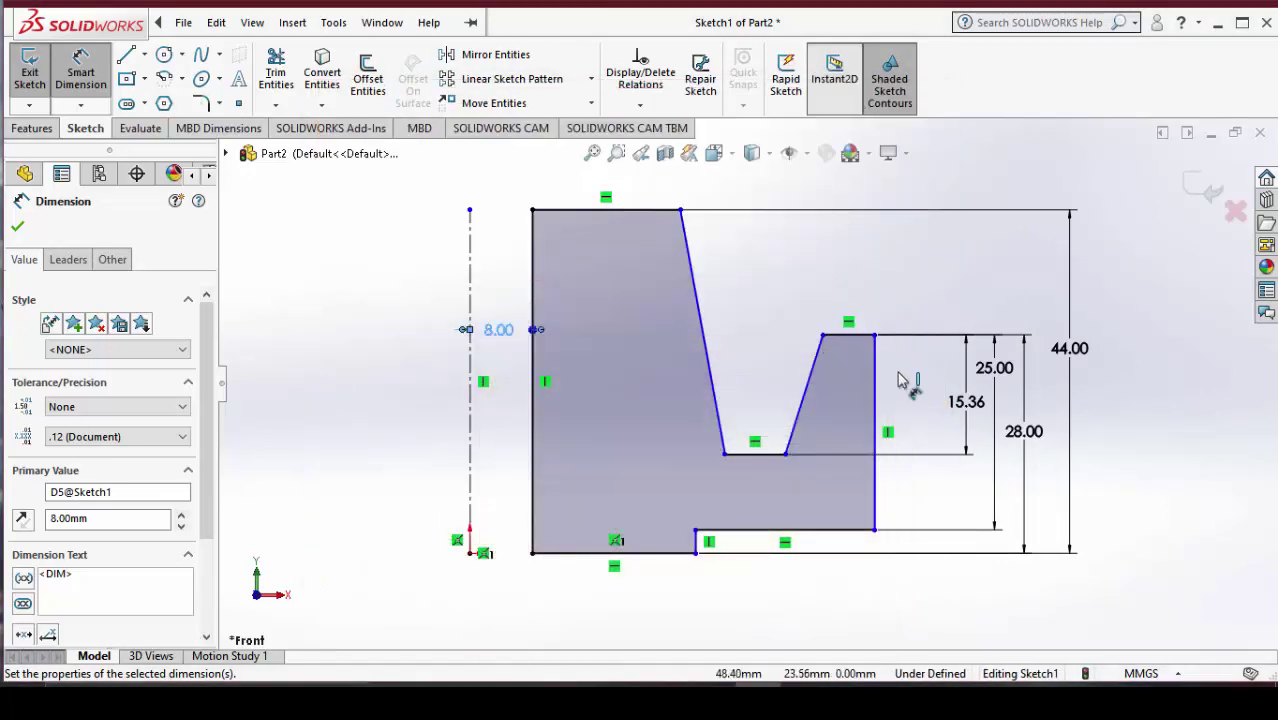
{"action": "scroll", "coordinate": [777, 430], "scroll_direction": "up", "scroll_amount": 2}
{"action": "scroll", "coordinate": [777, 430], "scroll_direction": "down", "scroll_amount": 2}
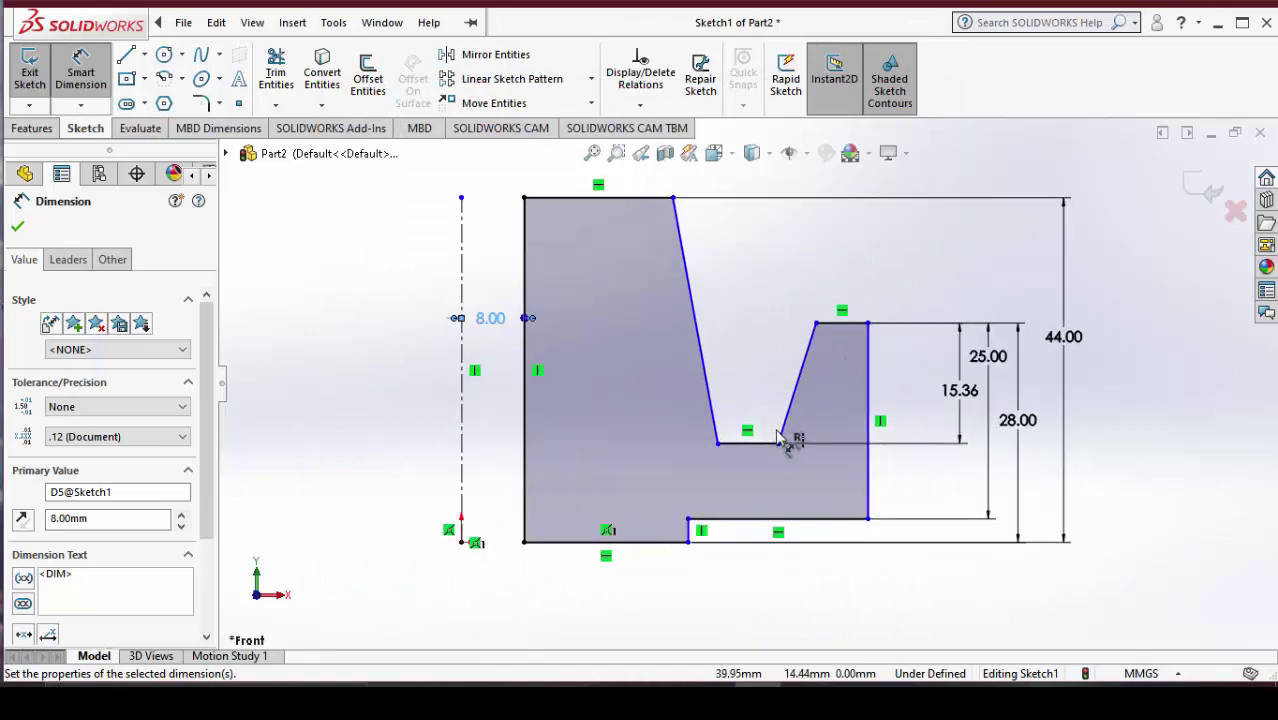
{"action": "left_click", "coordinate": [463, 424]}
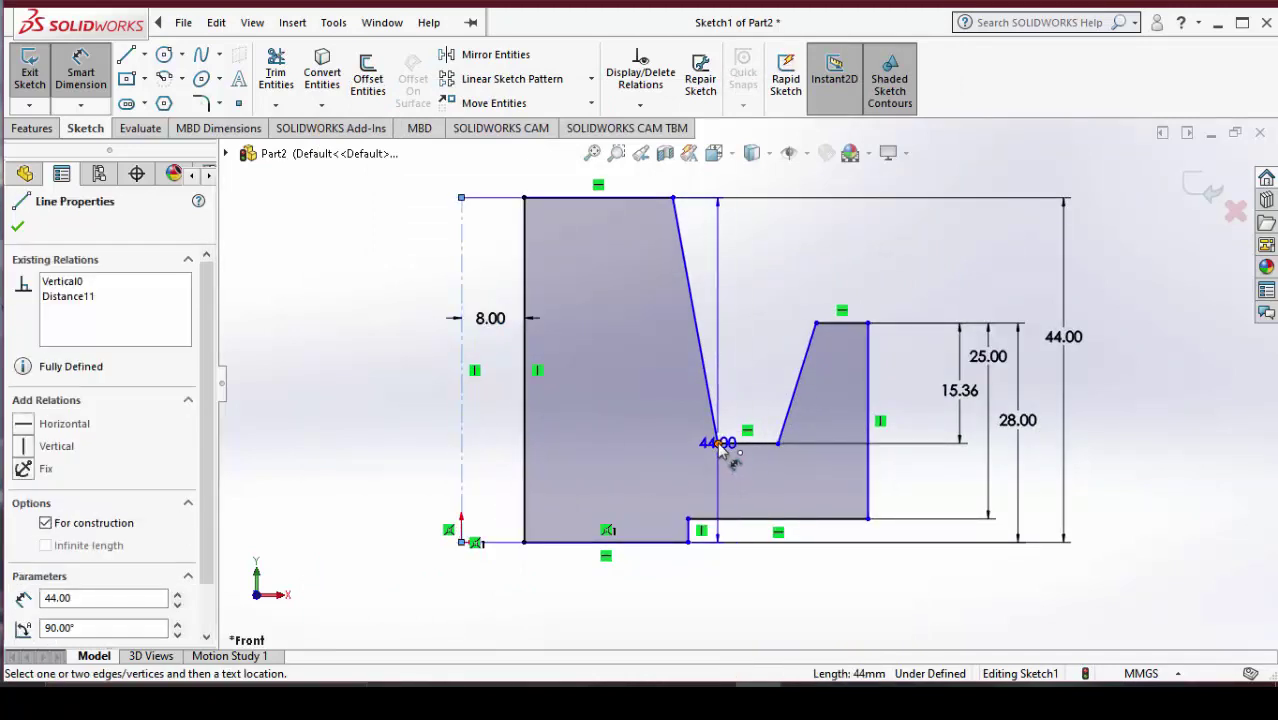
Place the sloped hub edge's bottom vertex 17 mm from the centreline
{"action": "left_click", "coordinate": [717, 443]}
{"action": "scroll", "coordinate": [813, 471], "scroll_direction": "down", "scroll_amount": 3}
{"action": "scroll", "coordinate": [813, 519], "scroll_direction": "up", "scroll_amount": 3}
{"action": "scroll", "coordinate": [730, 323], "scroll_direction": "up", "scroll_amount": 2}
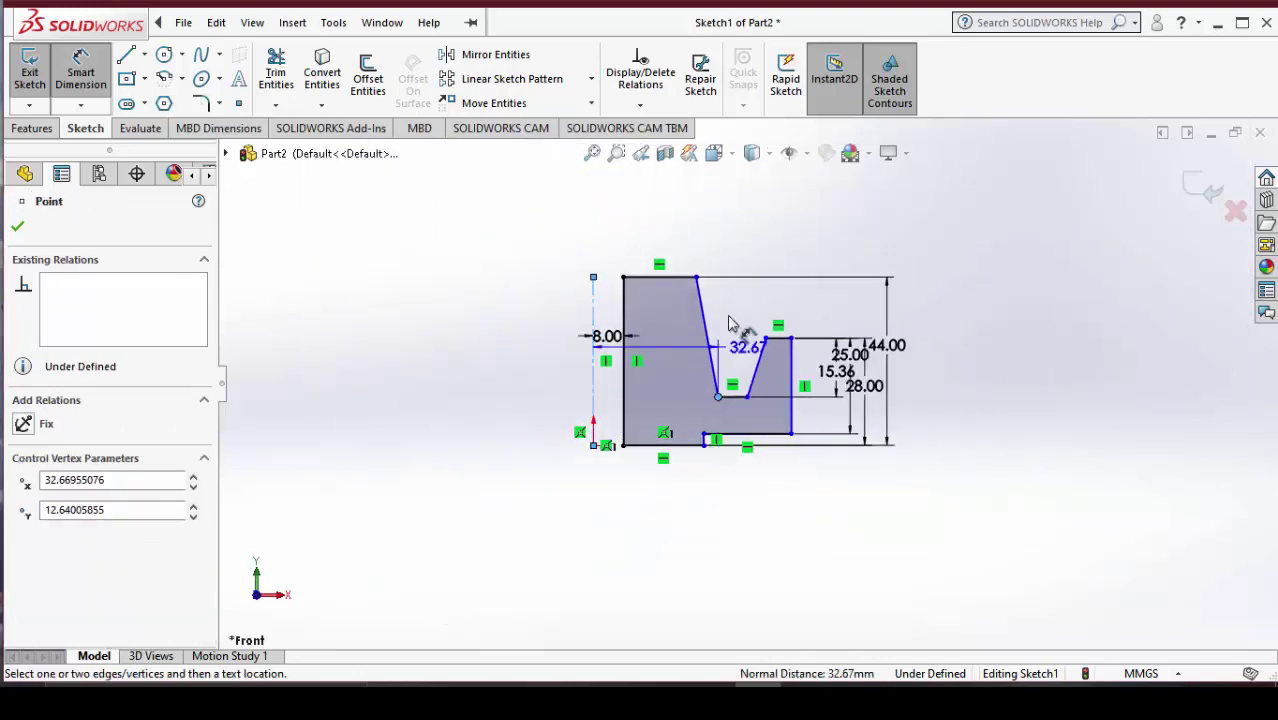
{"action": "scroll", "coordinate": [690, 245], "scroll_direction": "down", "scroll_amount": 2}
{"action": "scroll", "coordinate": [650, 280], "scroll_direction": "down", "scroll_amount": 1}
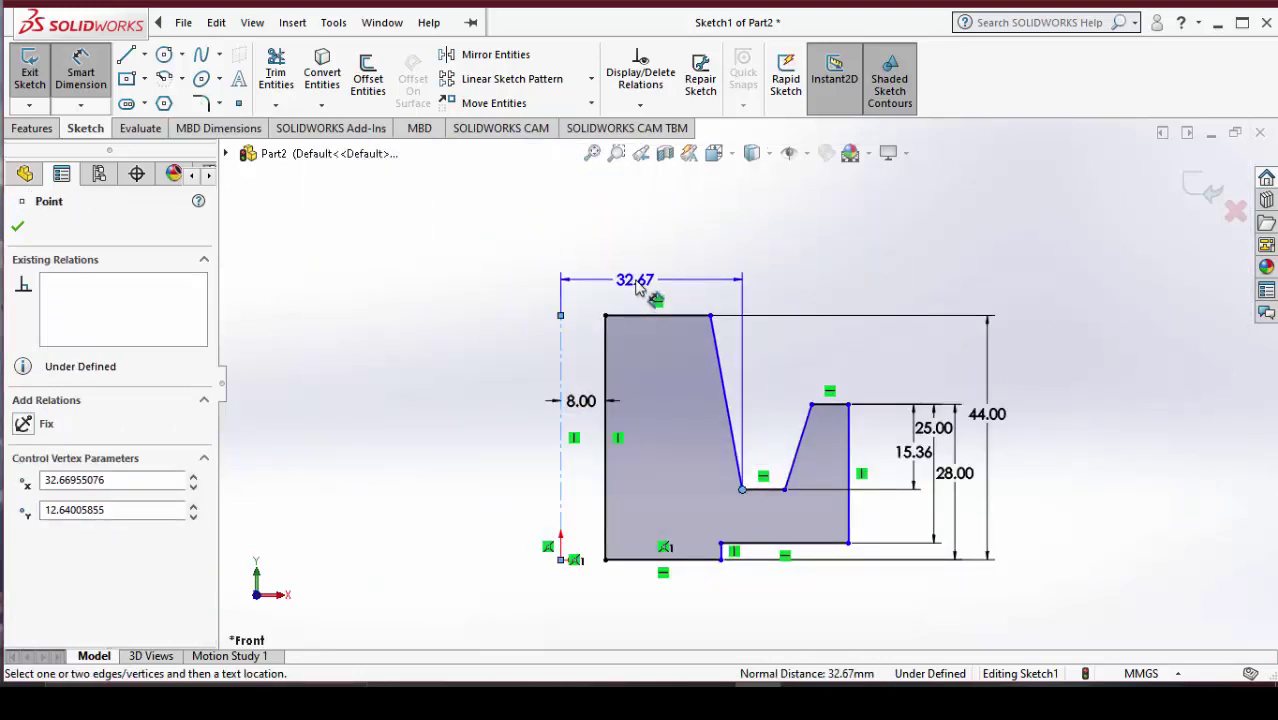
{"action": "left_click", "coordinate": [640, 287]}
{"action": "type", "text": "17"}
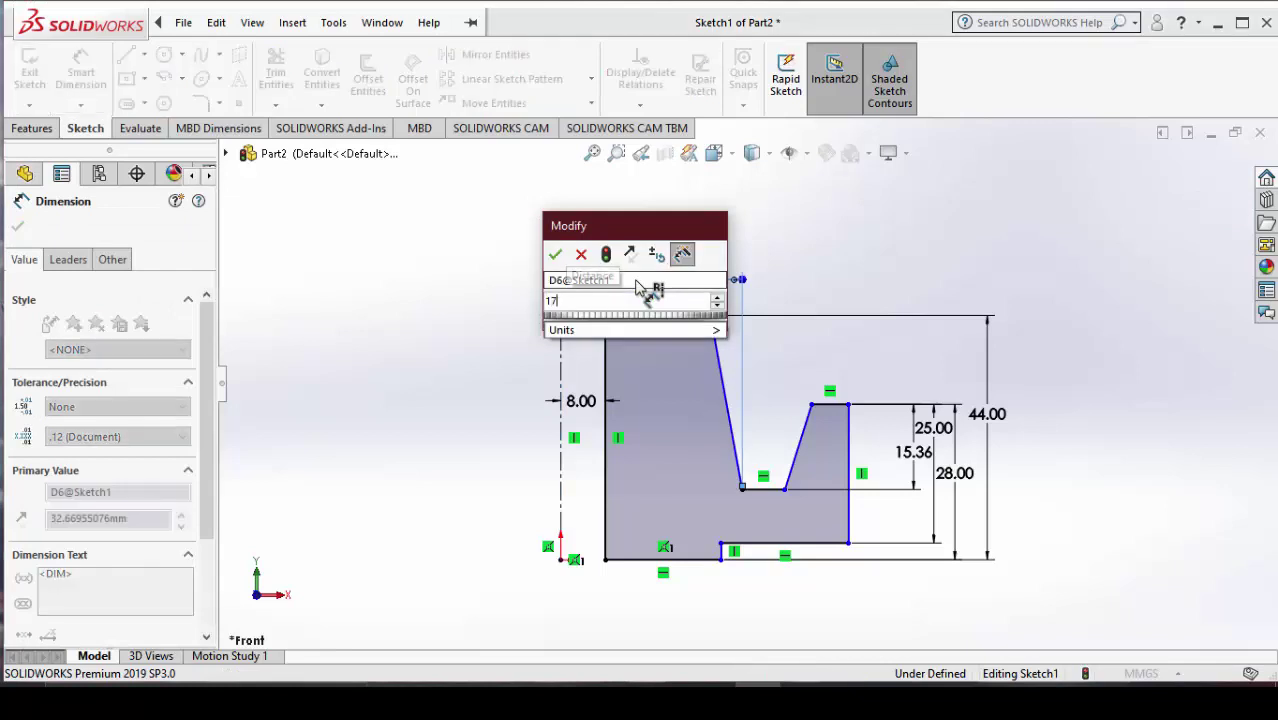
{"action": "key", "text": "Return"}
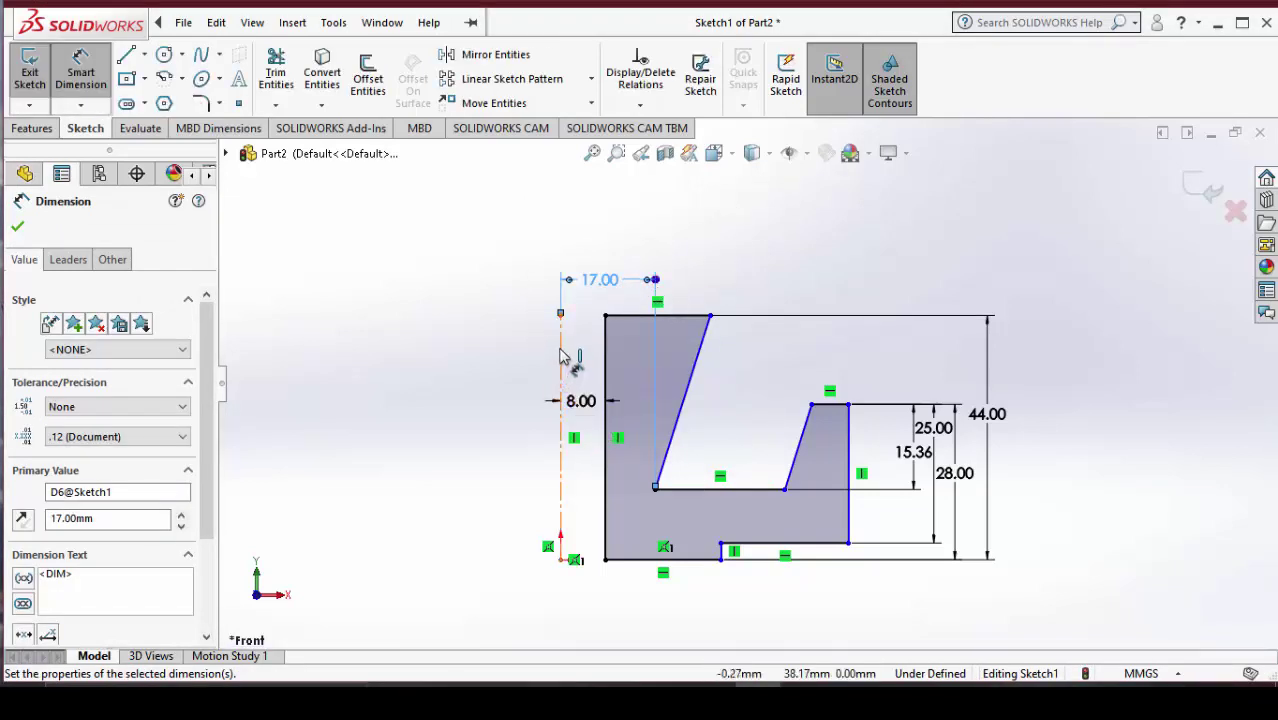
Place the sloped hub edge's top vertex 14 mm from the centreline
{"action": "left_click", "coordinate": [709, 325]}
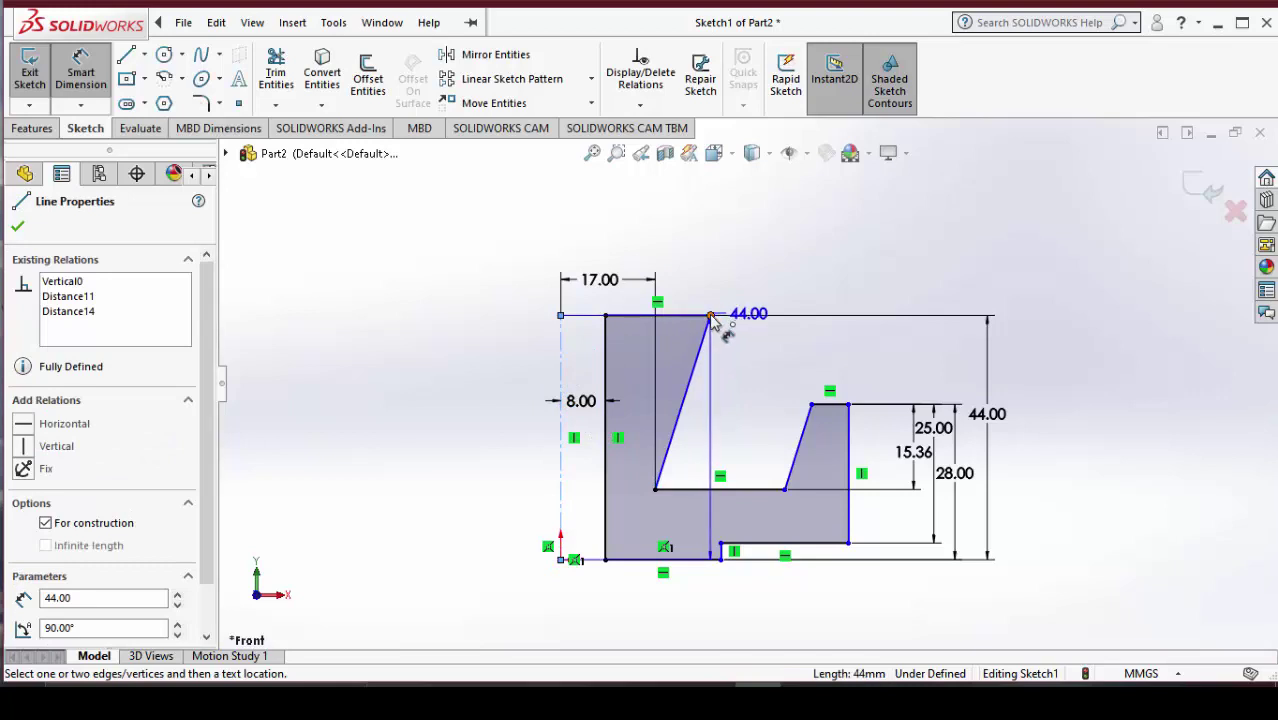
{"action": "left_click", "coordinate": [710, 316]}
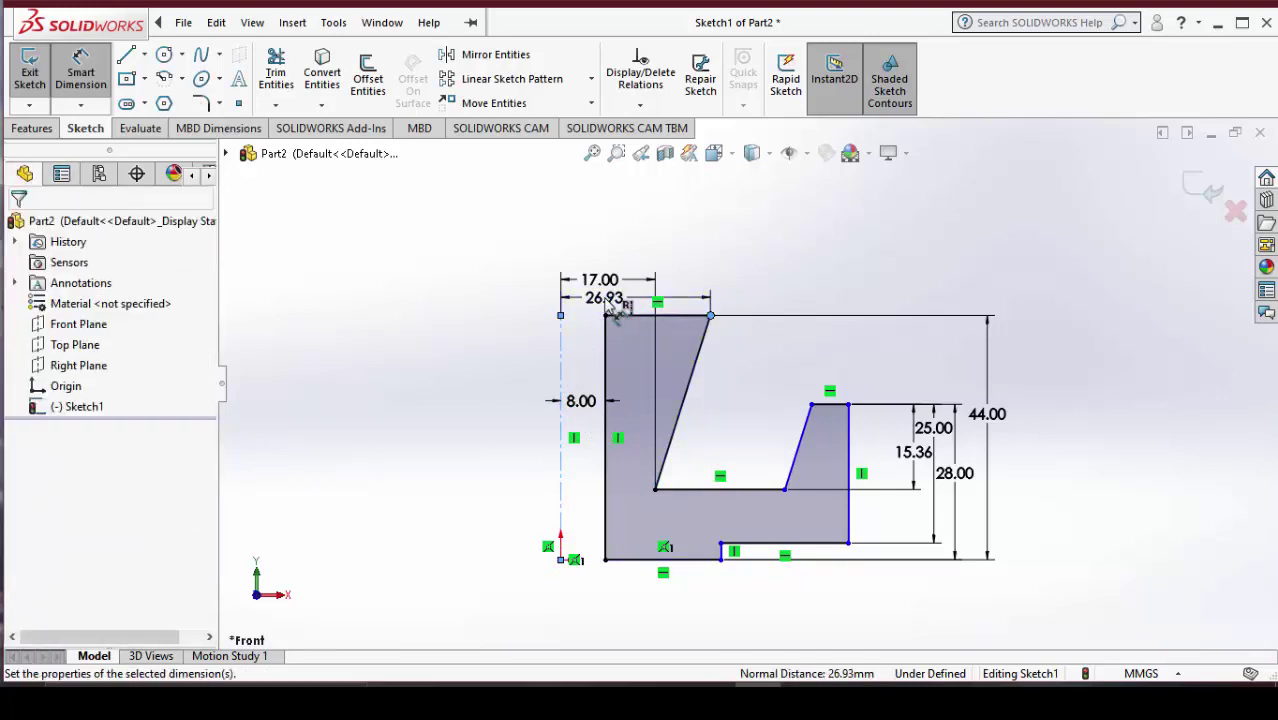
{"action": "left_click", "coordinate": [615, 310]}
{"action": "key", "text": "Return"}
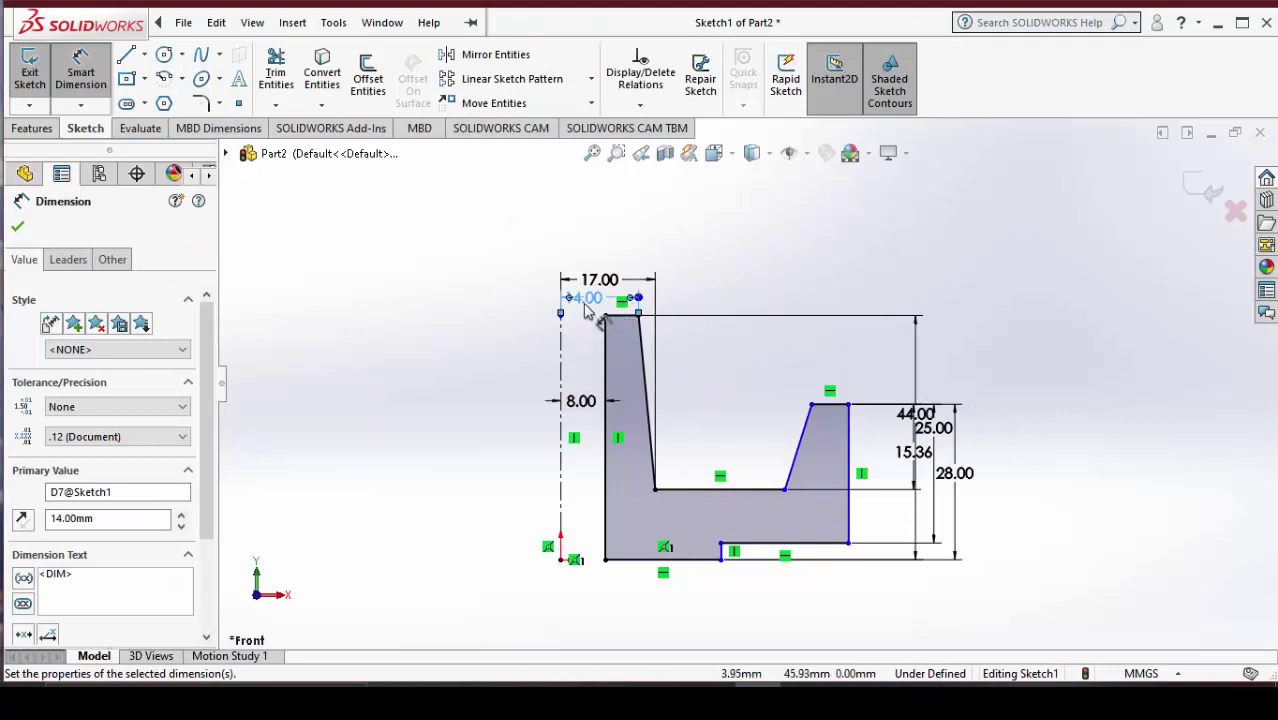
{"action": "key", "text": "Escape"}
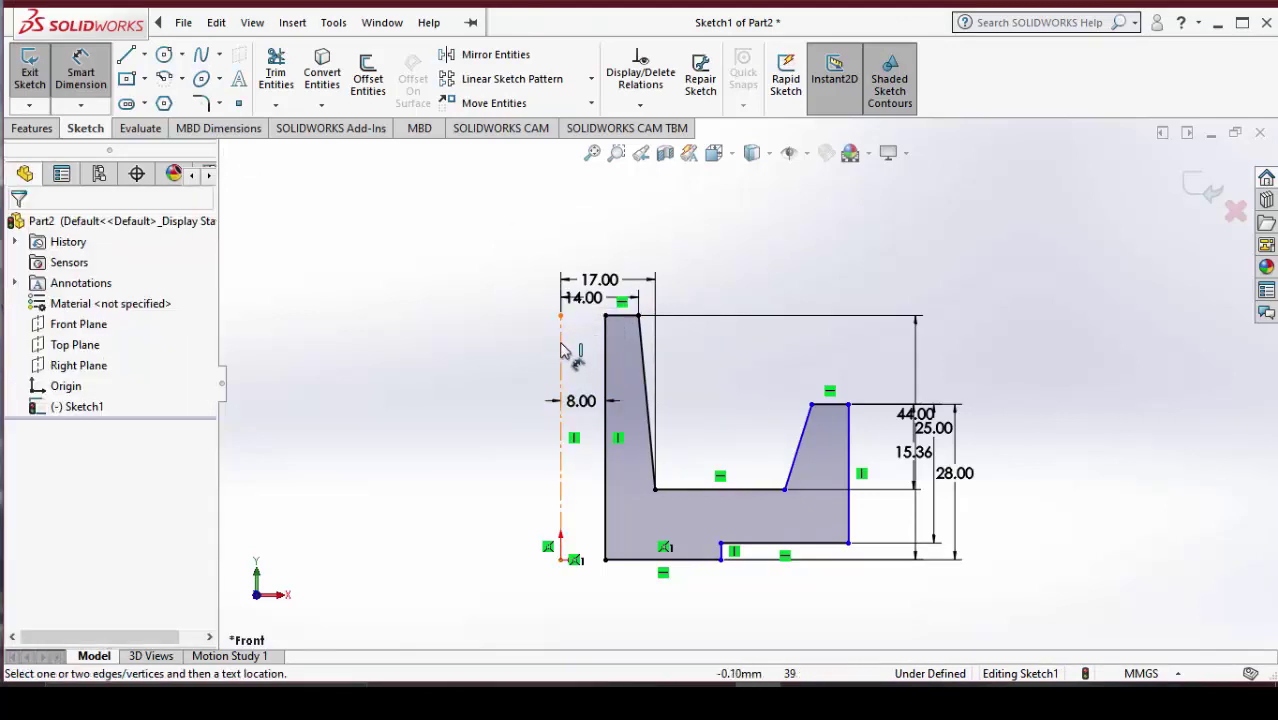
{"action": "left_click", "coordinate": [814, 410]}
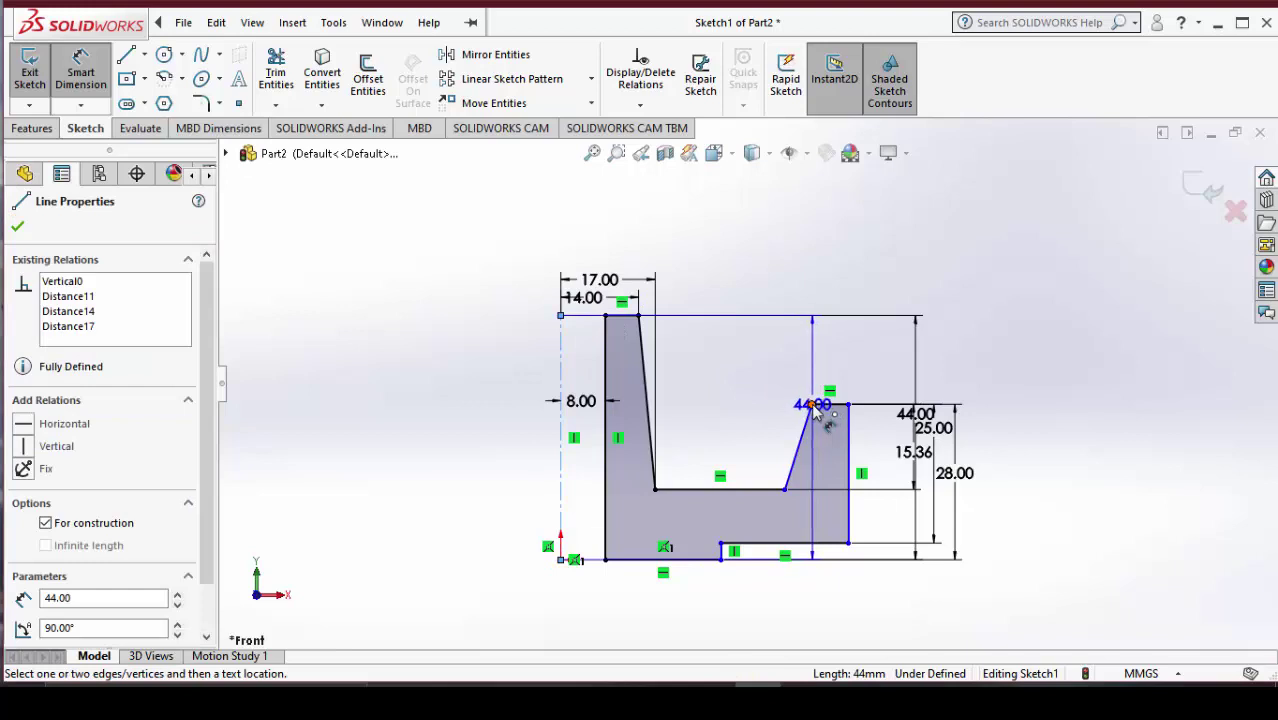
{"action": "left_click", "coordinate": [811, 405]}
Dimension the outer sloped edge's top at 45 mm and the top-right corner at 49 mm from the centreline
{"action": "left_click", "coordinate": [692, 255]}
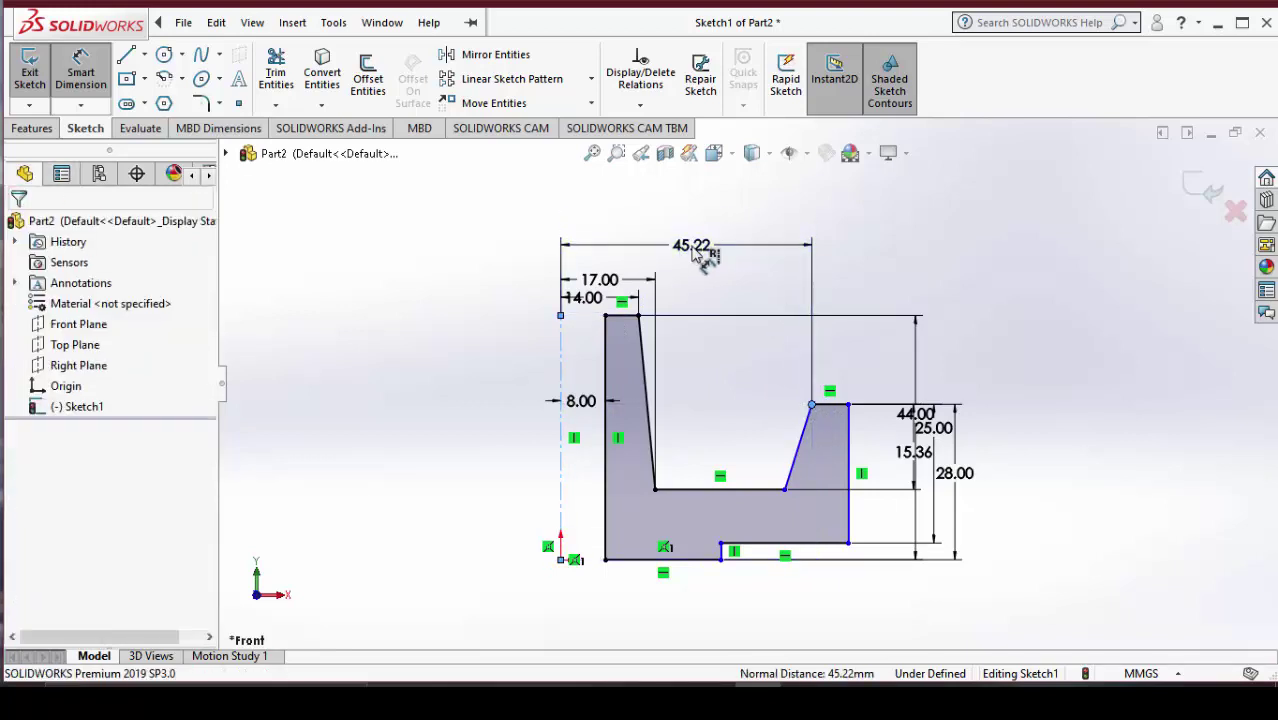
{"action": "type", "text": "45"}
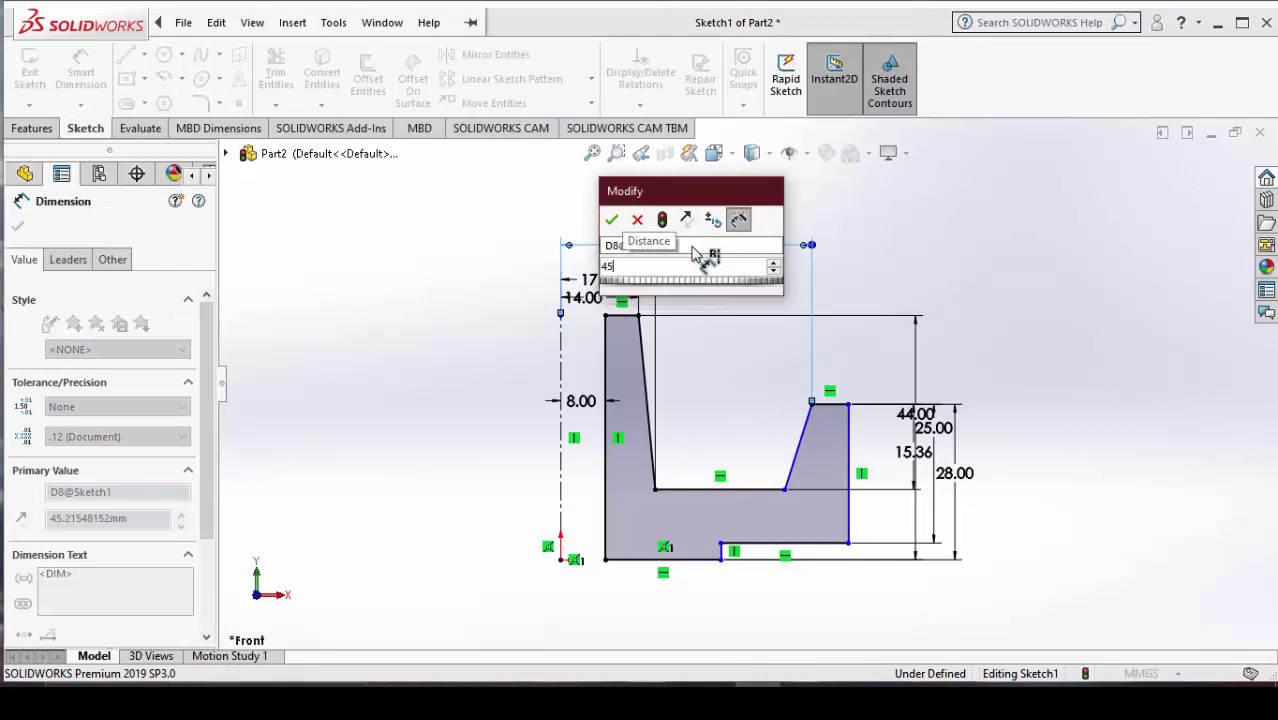
{"action": "key", "text": "Return"}
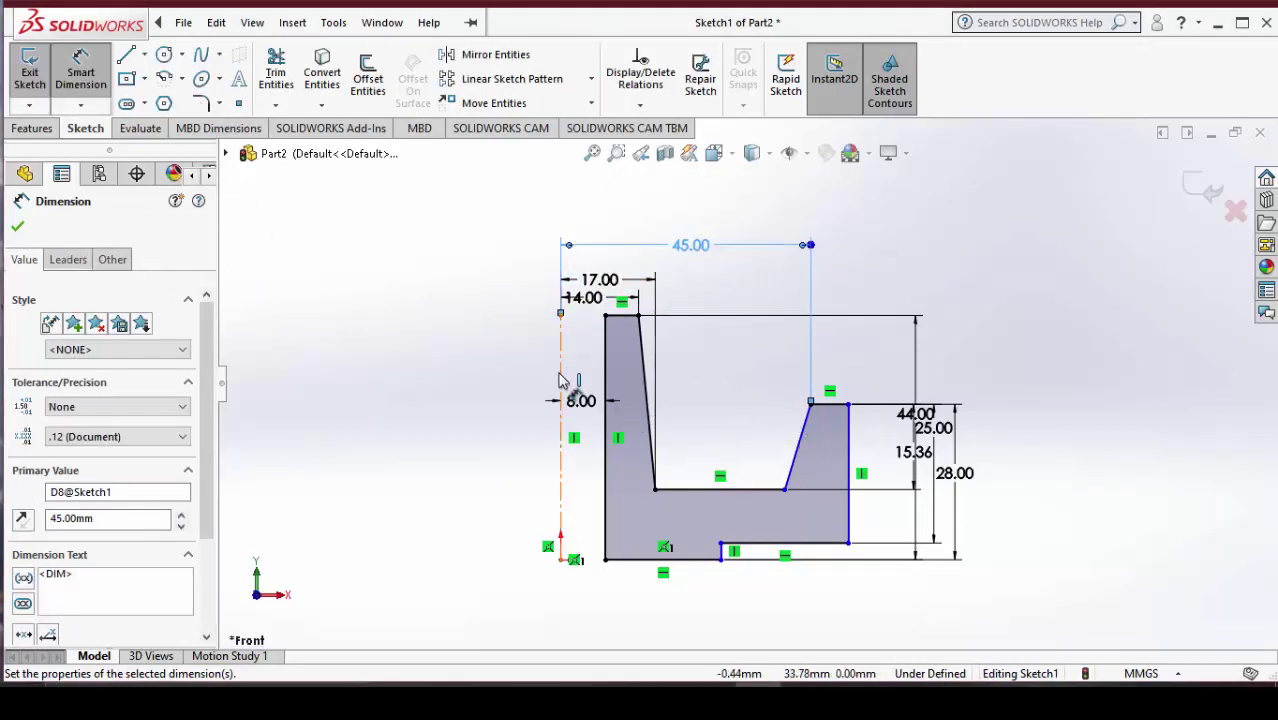
{"action": "left_click", "coordinate": [850, 418]}
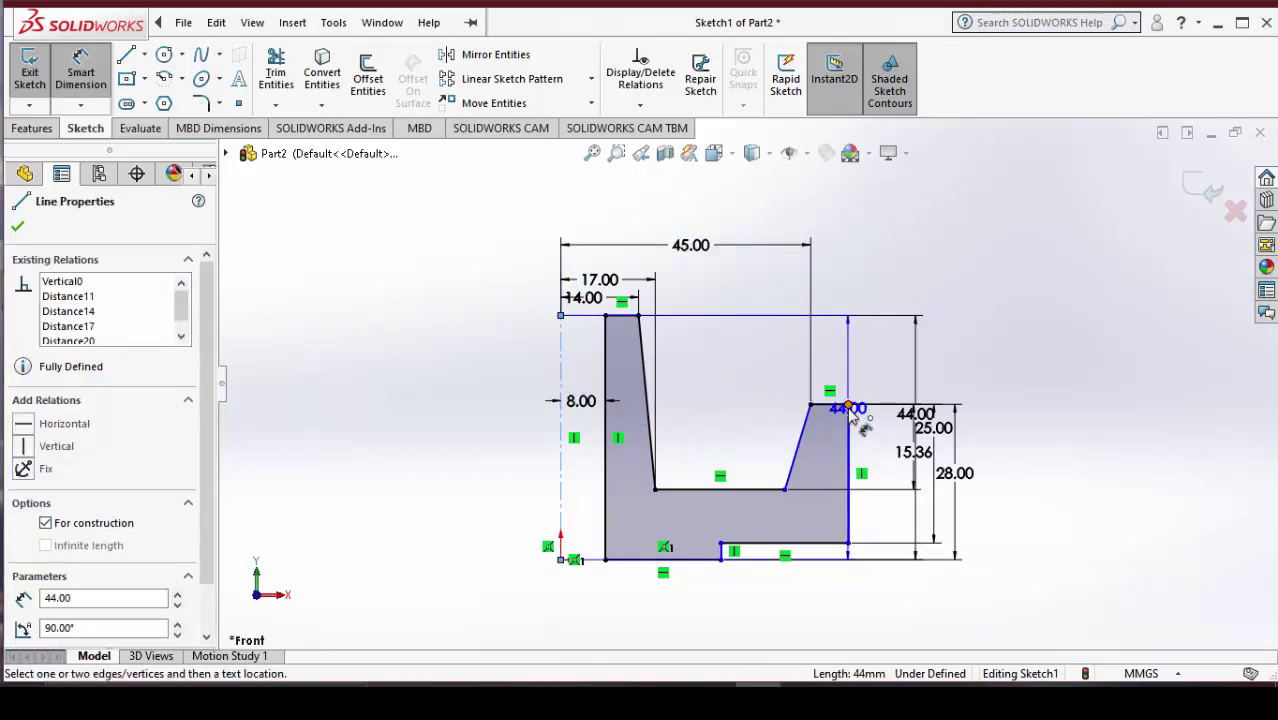
{"action": "left_click", "coordinate": [849, 405]}
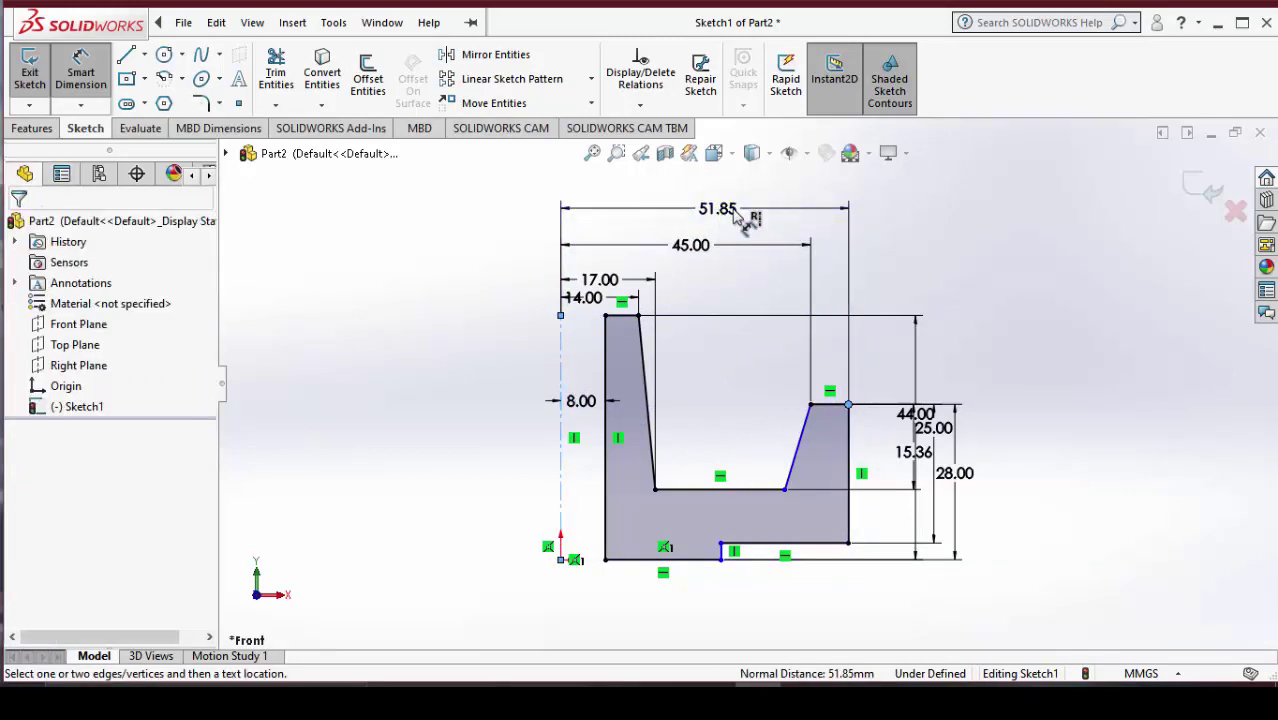
{"action": "left_click", "coordinate": [815, 219]}
{"action": "type", "text": "49"}
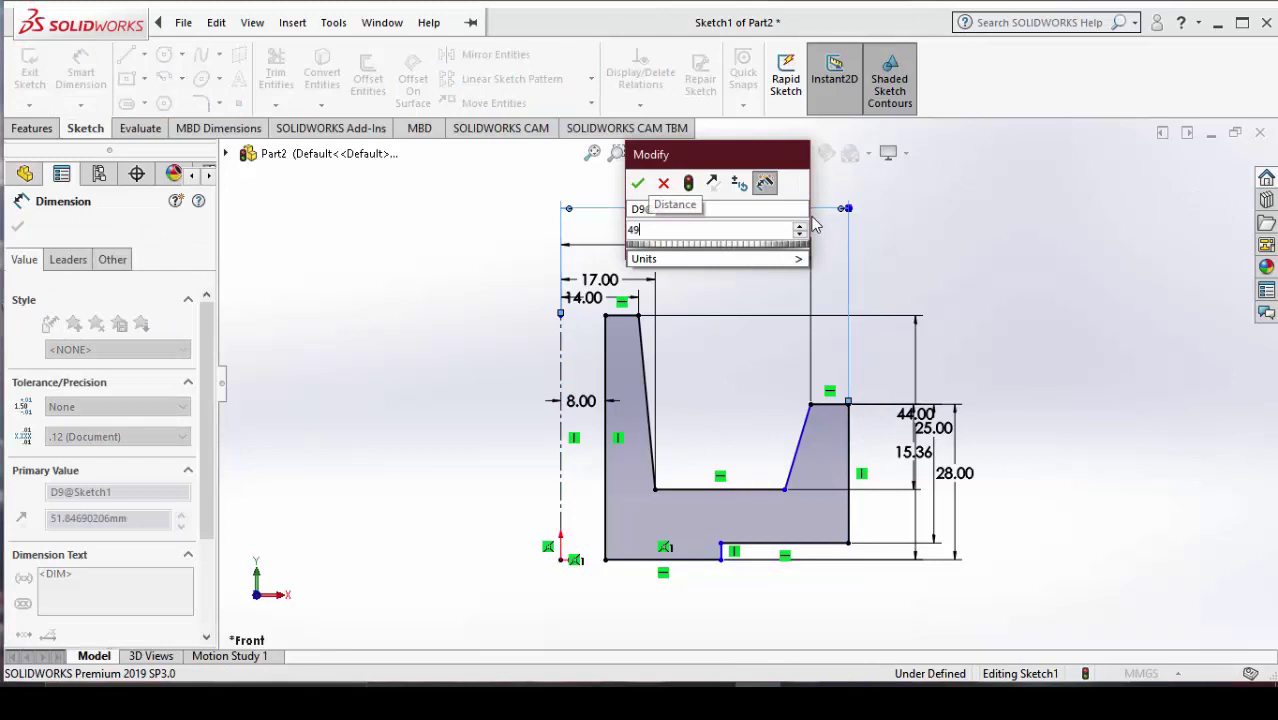
{"action": "key", "text": "Return"}
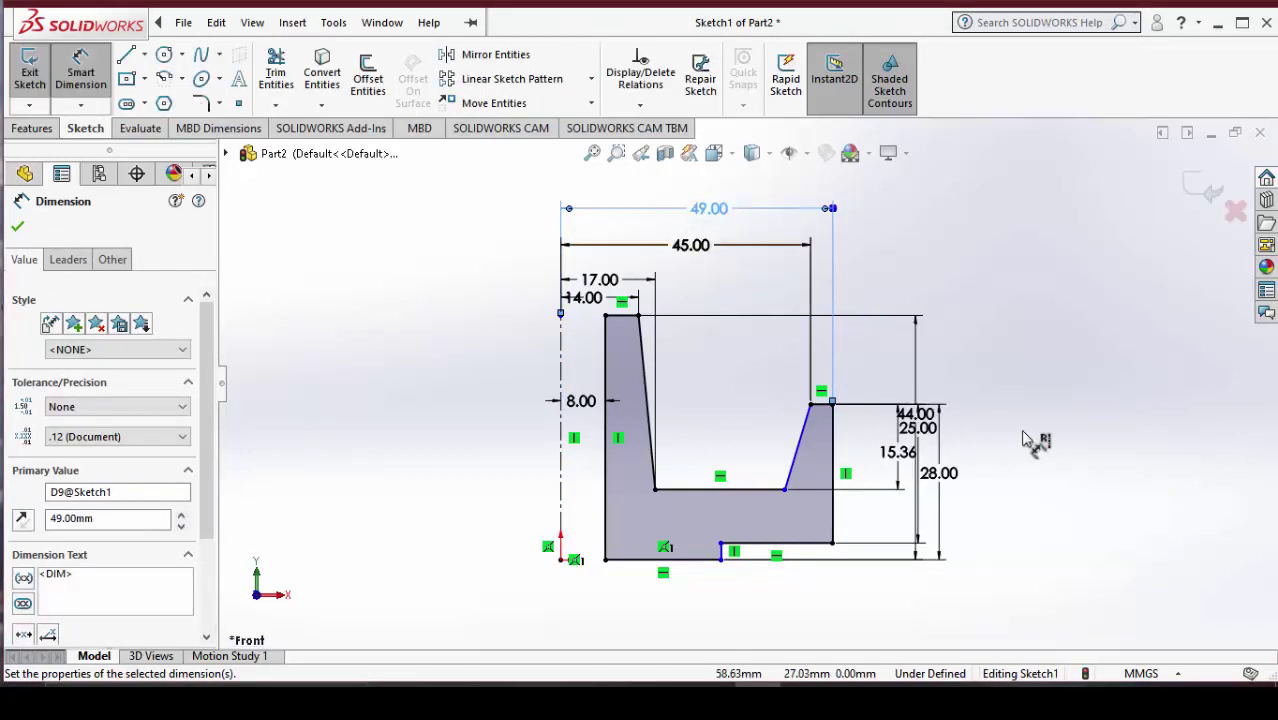
Start a dimension on the short step edge, then cancel it
{"action": "scroll", "coordinate": [802, 591], "scroll_direction": "down", "scroll_amount": 2}
{"action": "scroll", "coordinate": [697, 515], "scroll_direction": "down", "scroll_amount": 2}
{"action": "scroll", "coordinate": [710, 525], "scroll_direction": "down", "scroll_amount": 1}
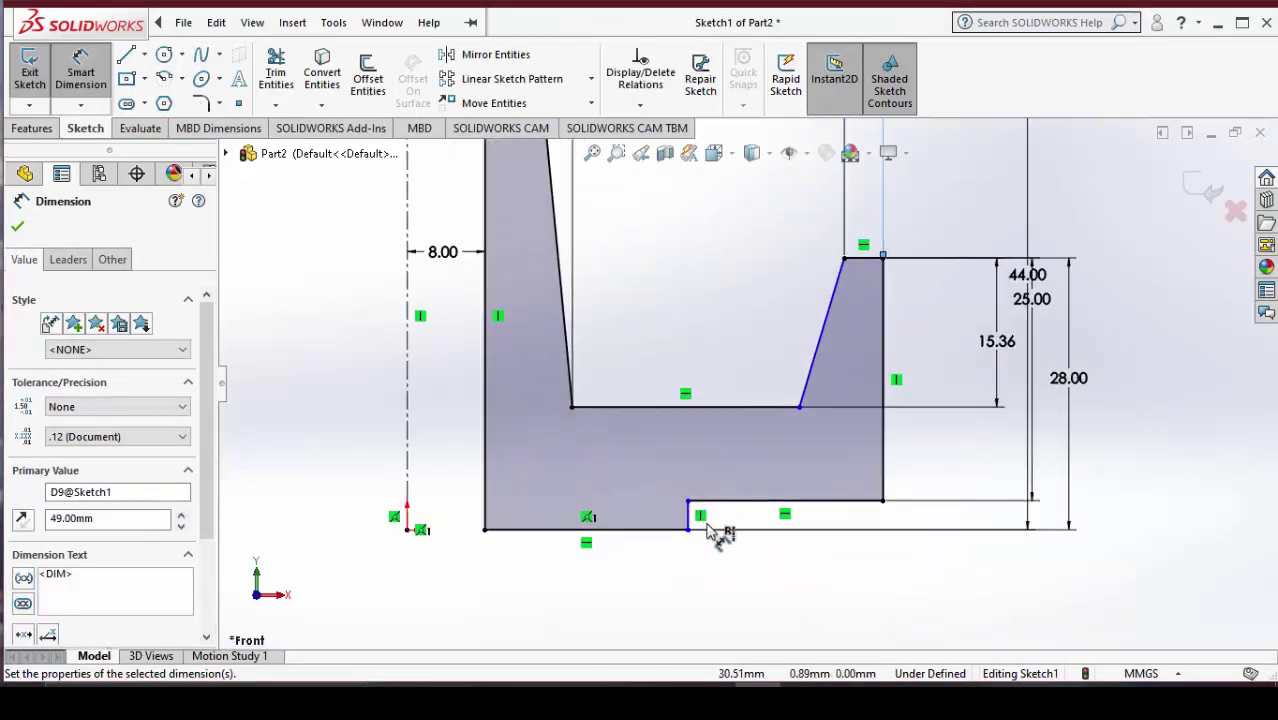
{"action": "scroll", "coordinate": [715, 528], "scroll_direction": "down", "scroll_amount": 1}
{"action": "scroll", "coordinate": [727, 528], "scroll_direction": "up", "scroll_amount": 1}
{"action": "scroll", "coordinate": [727, 528], "scroll_direction": "up", "scroll_amount": 1}
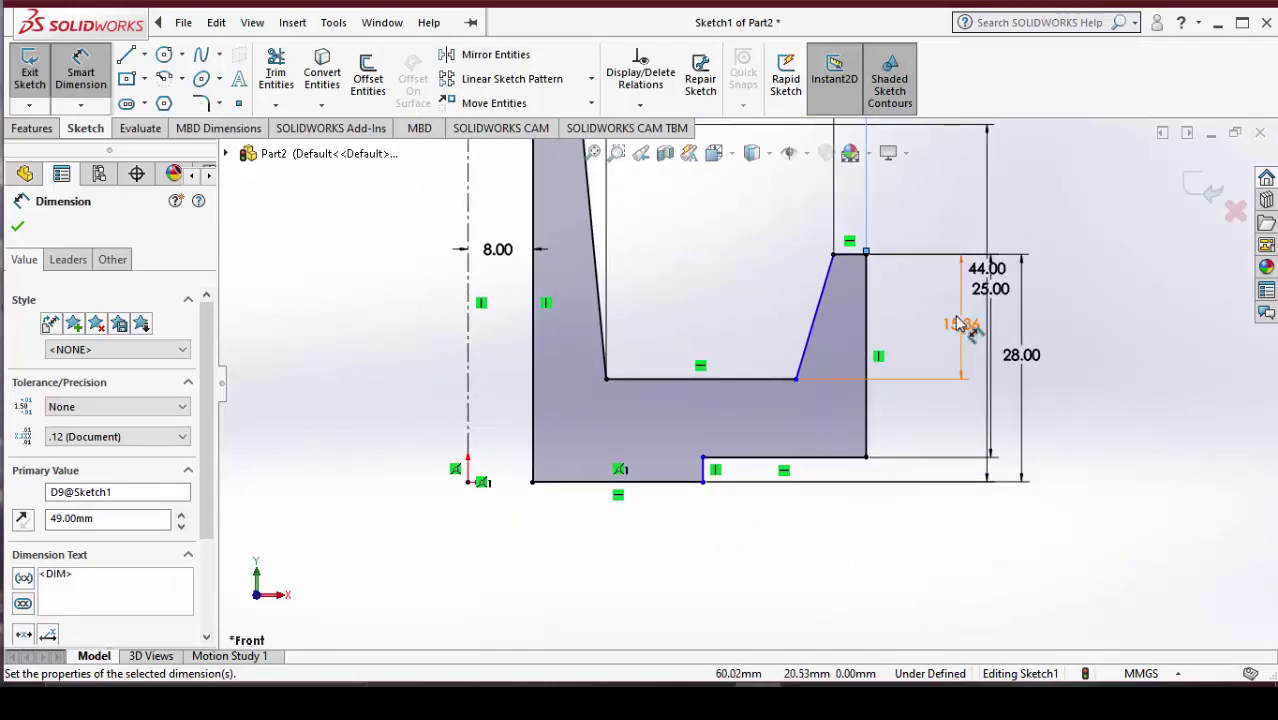
{"action": "left_click", "coordinate": [705, 472]}
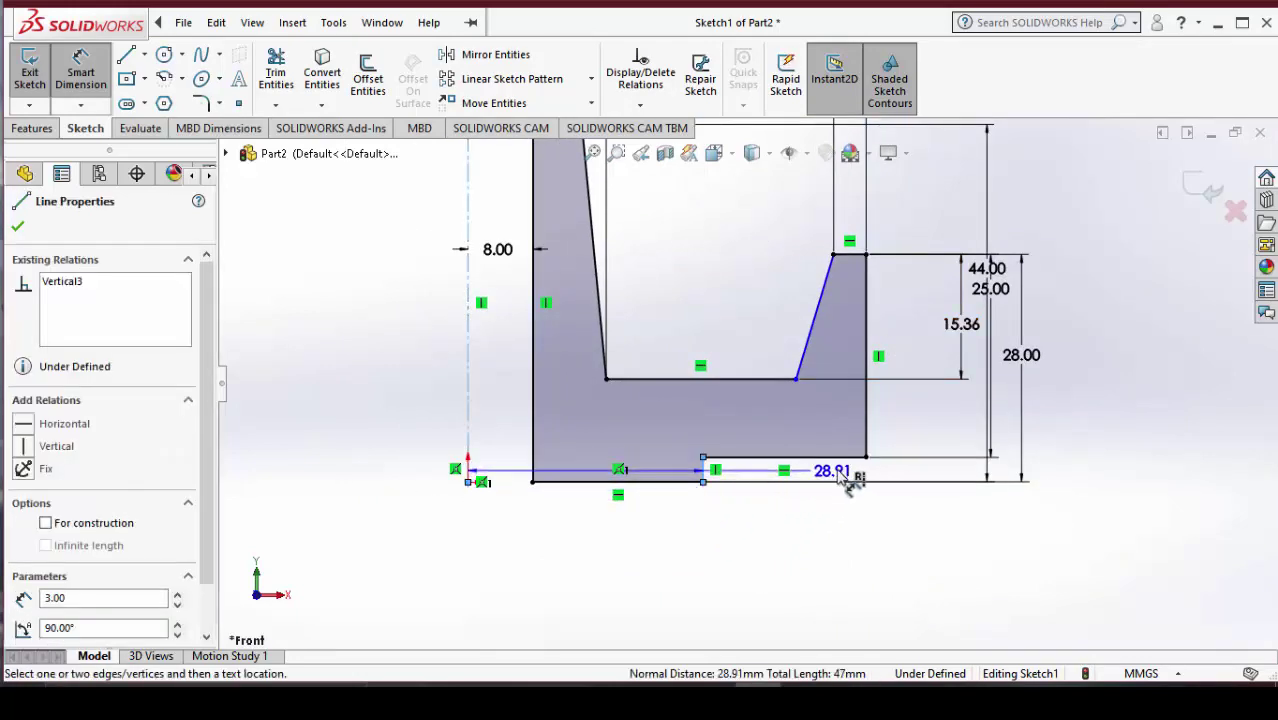
{"action": "key", "text": "Escape"}
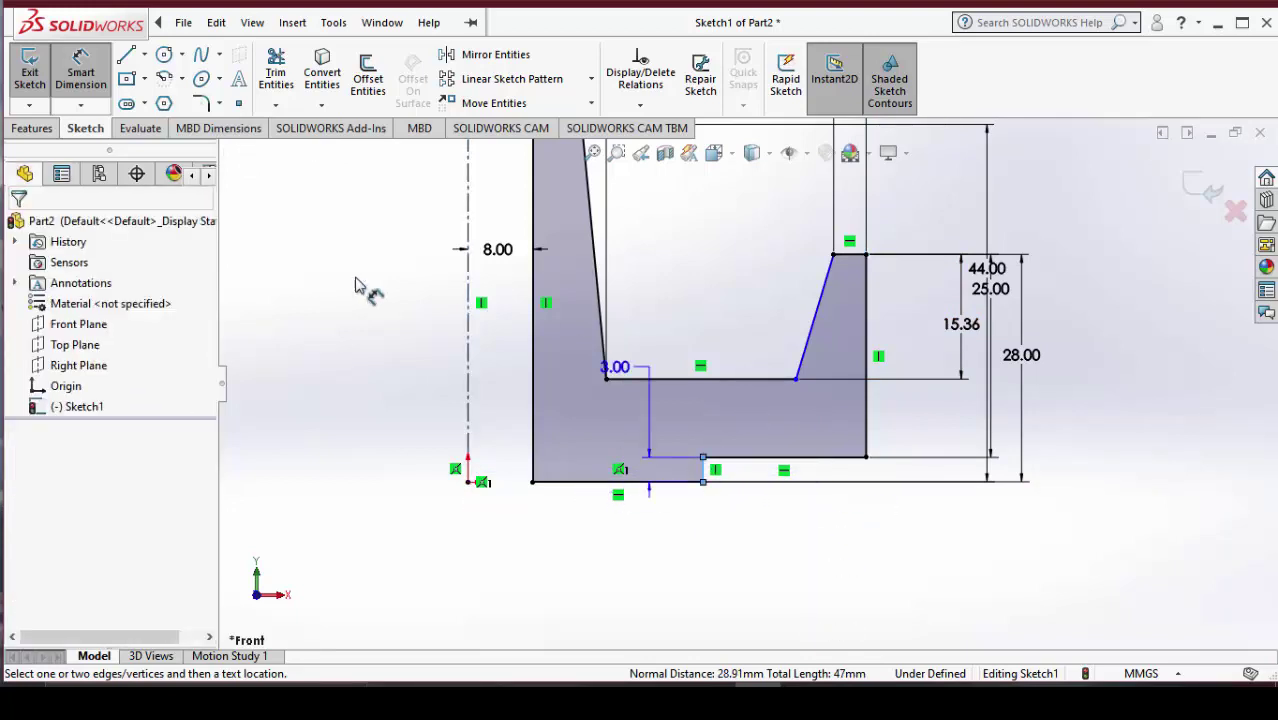
{"action": "left_click", "coordinate": [82, 72]}
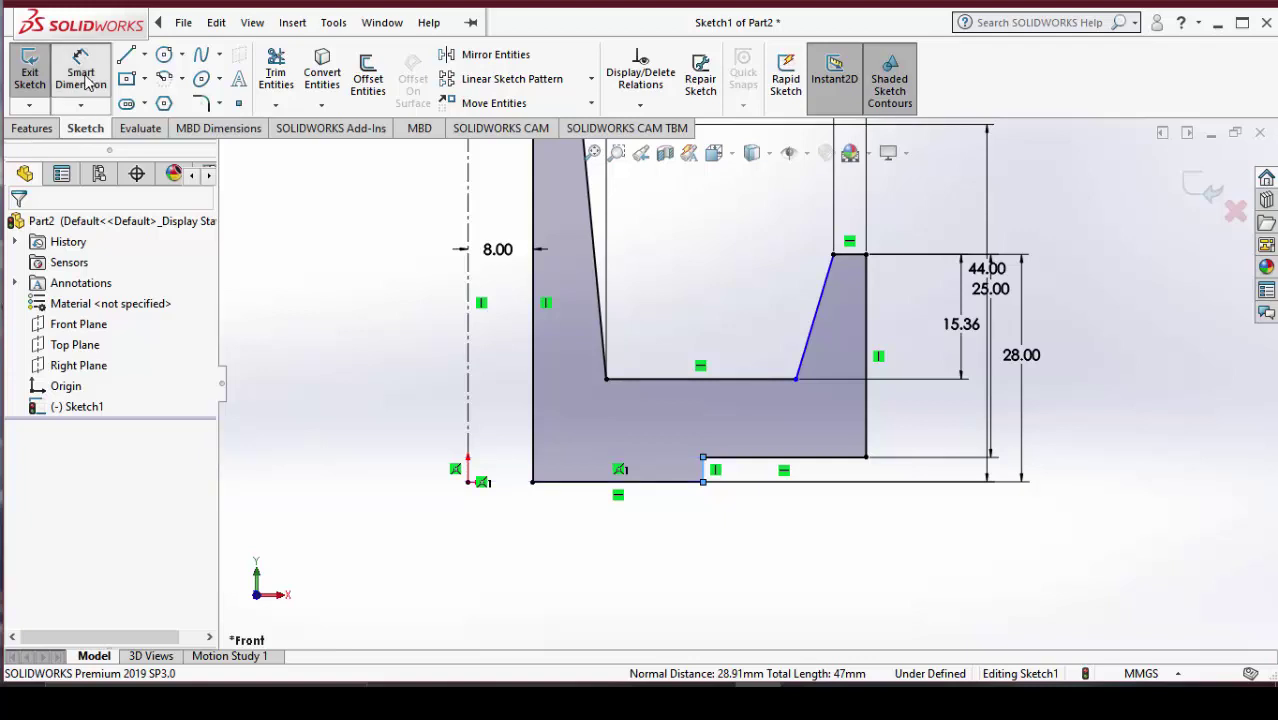
Place the taper's lower inner corner 43 mm from the centreline
{"action": "left_click", "coordinate": [796, 381]}
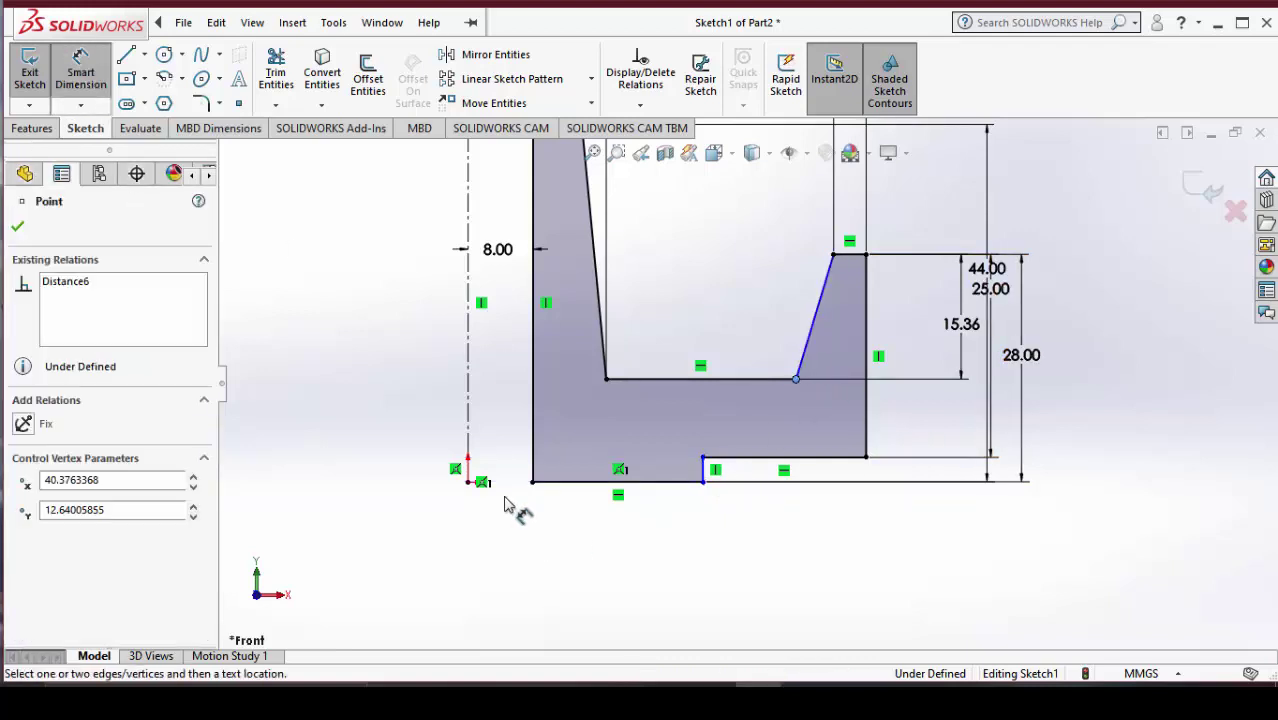
{"action": "left_click", "coordinate": [470, 444]}
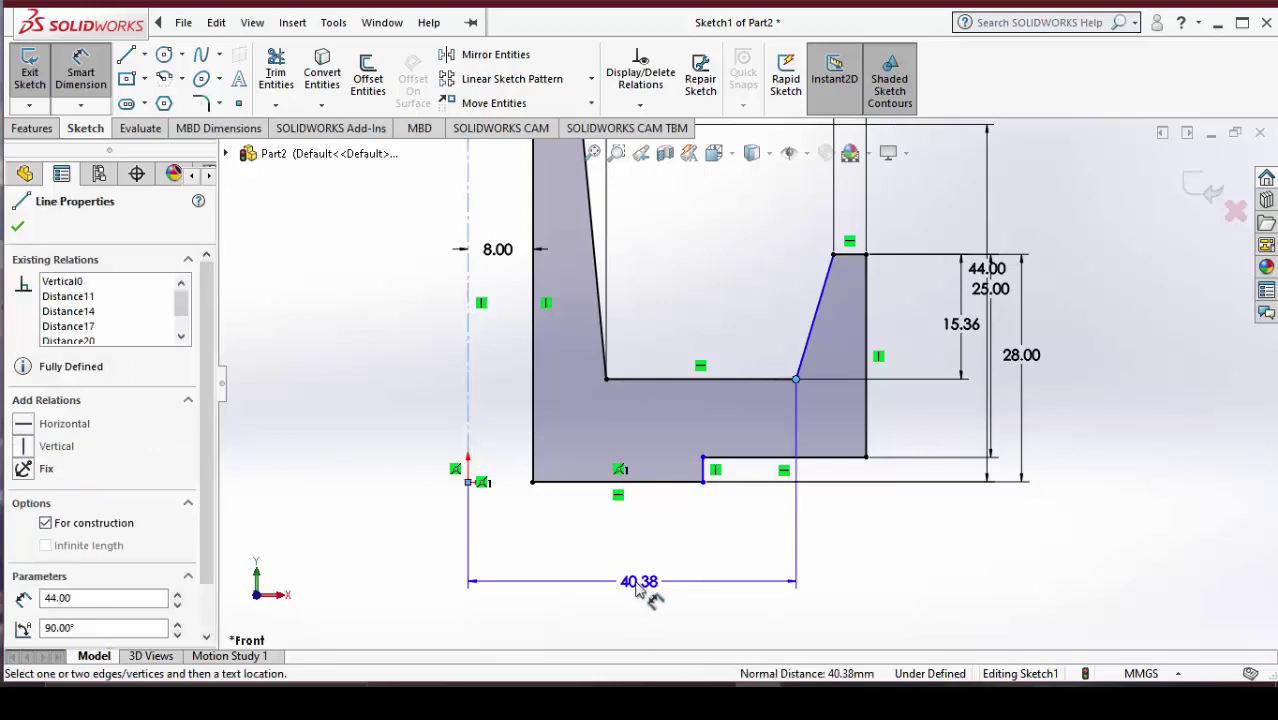
{"action": "left_click", "coordinate": [636, 588]}
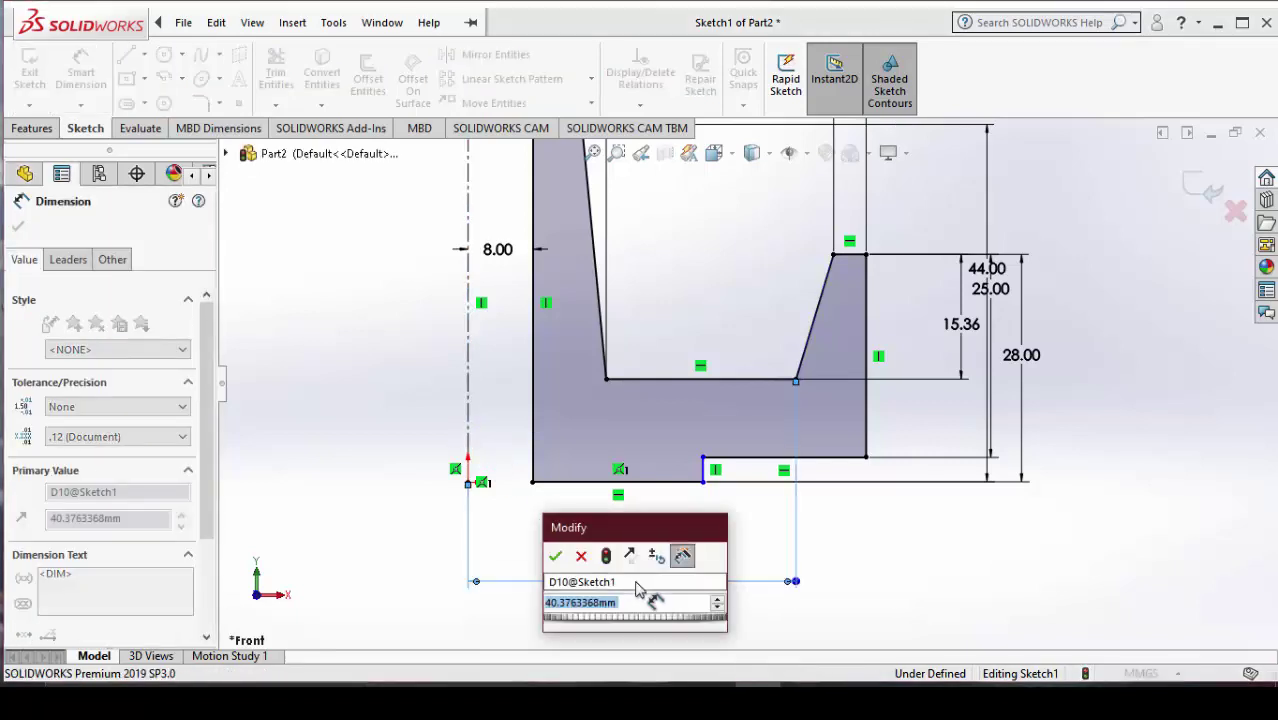
{"action": "type", "text": "43"}
{"action": "key", "text": "Return"}
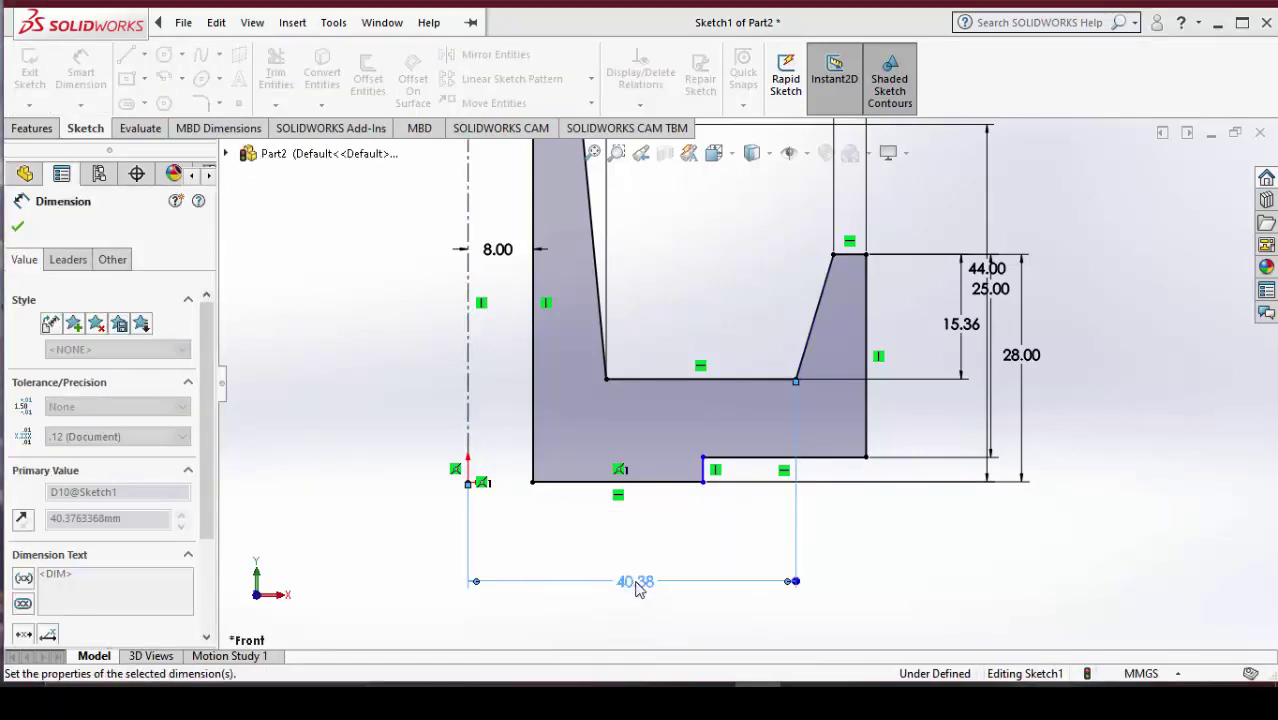
Set the floor step edge 17 mm from the centreline and zoom to fit the profile
{"action": "left_click", "coordinate": [704, 472]}
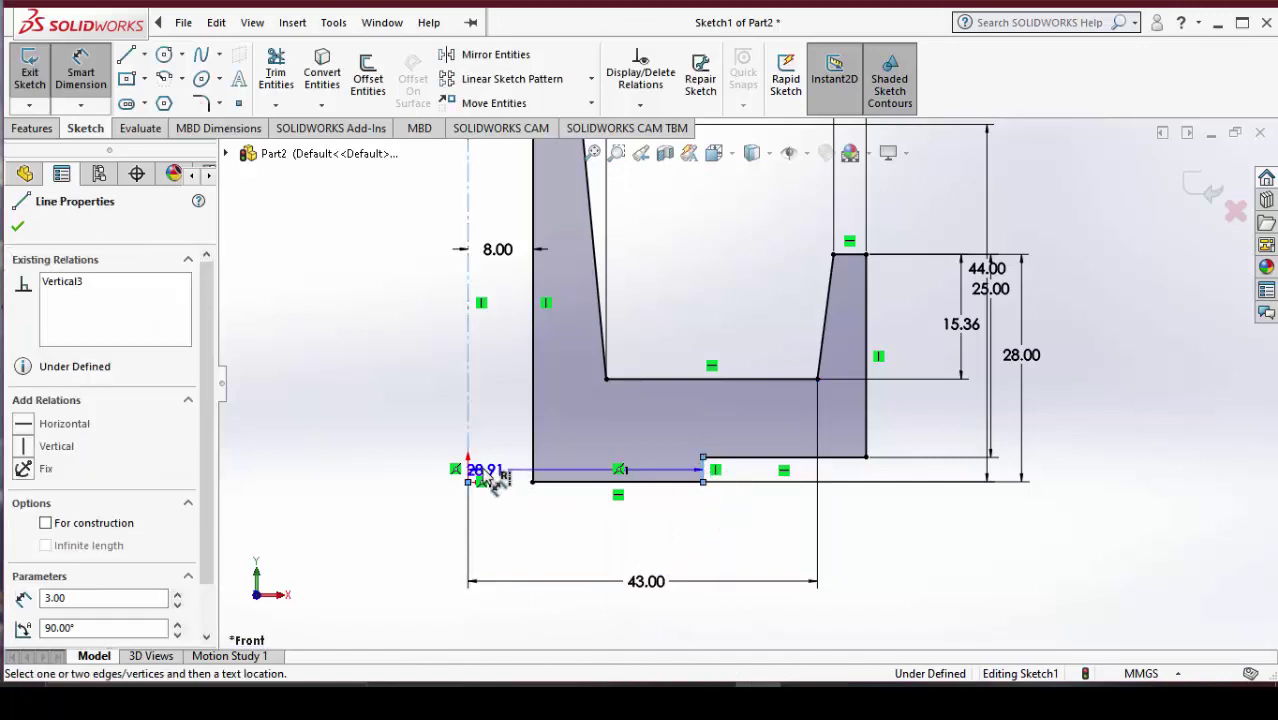
{"action": "left_click", "coordinate": [472, 447]}
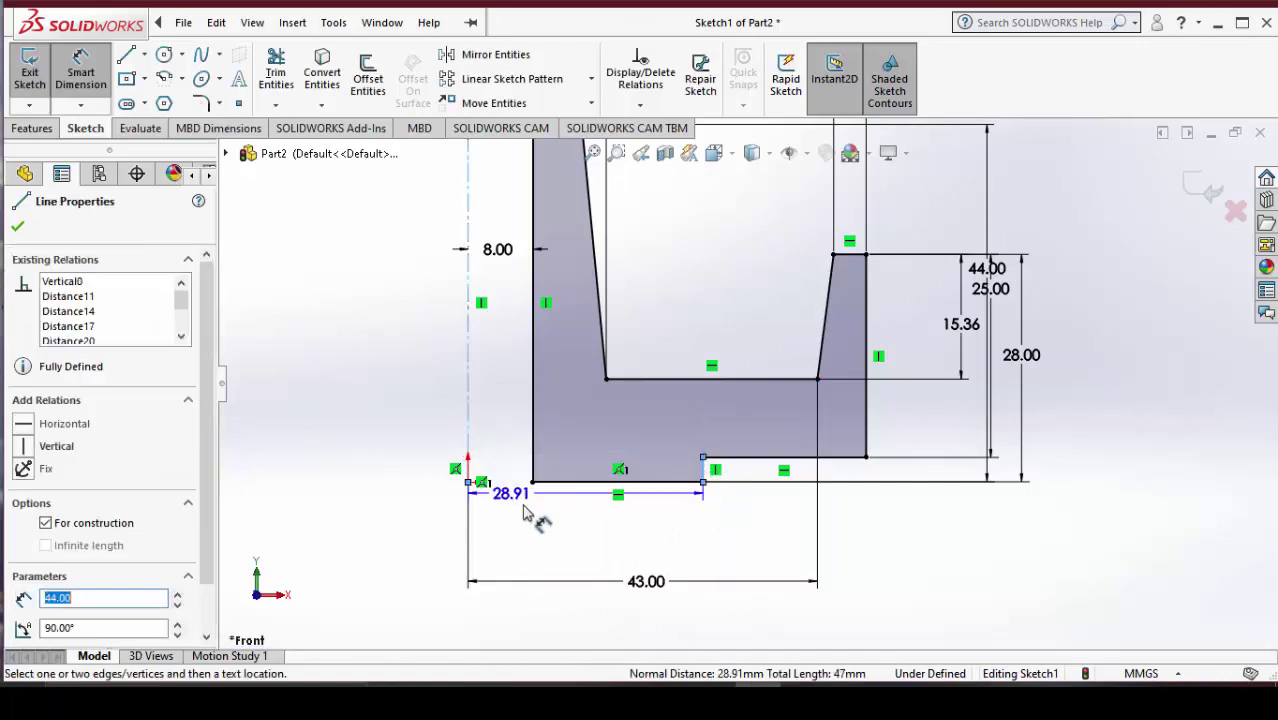
{"action": "left_click", "coordinate": [600, 548]}
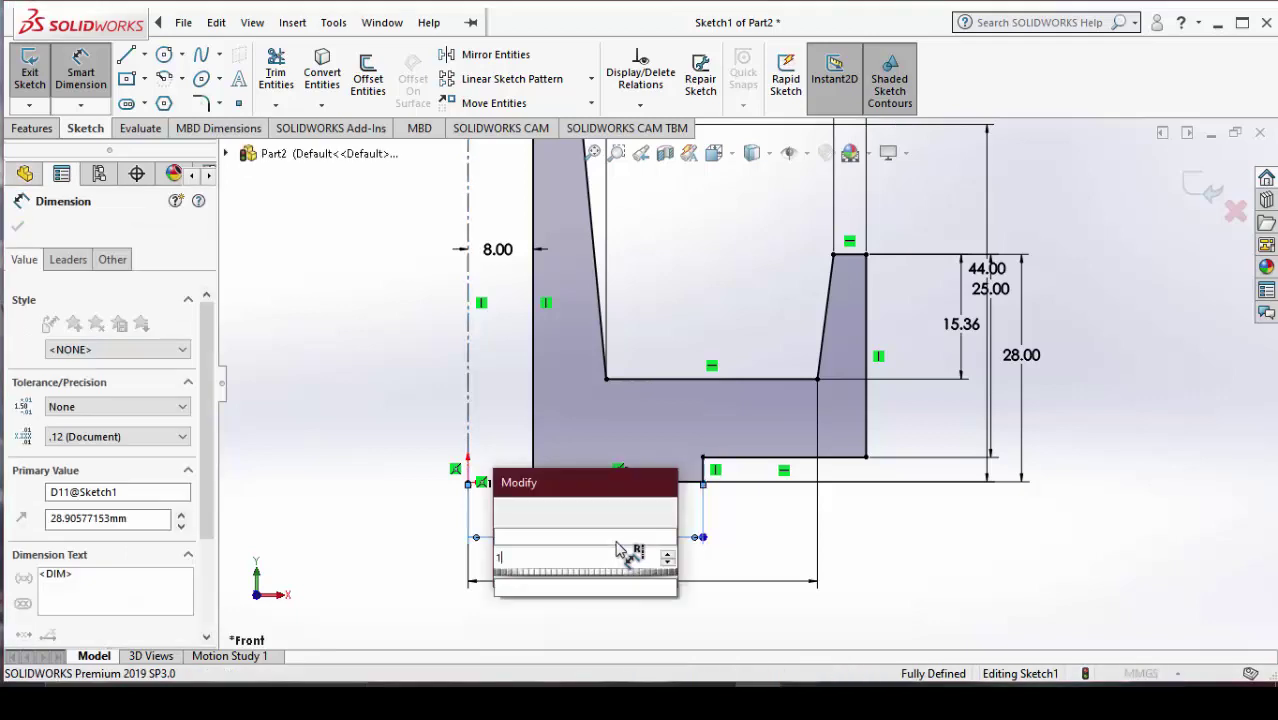
{"action": "type", "text": "17"}
{"action": "key", "text": "Return"}
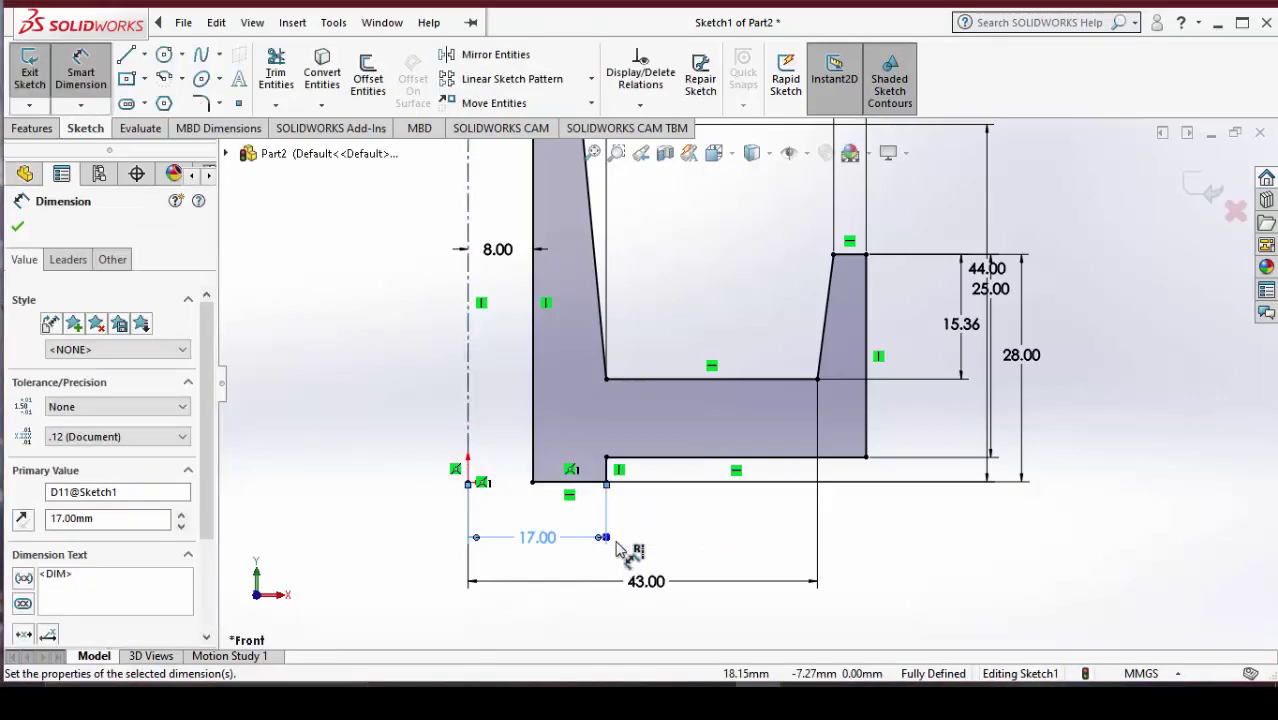
{"action": "scroll", "coordinate": [960, 440], "scroll_direction": "down", "scroll_amount": 2}
{"action": "scroll", "coordinate": [941, 451], "scroll_direction": "up", "scroll_amount": 3}
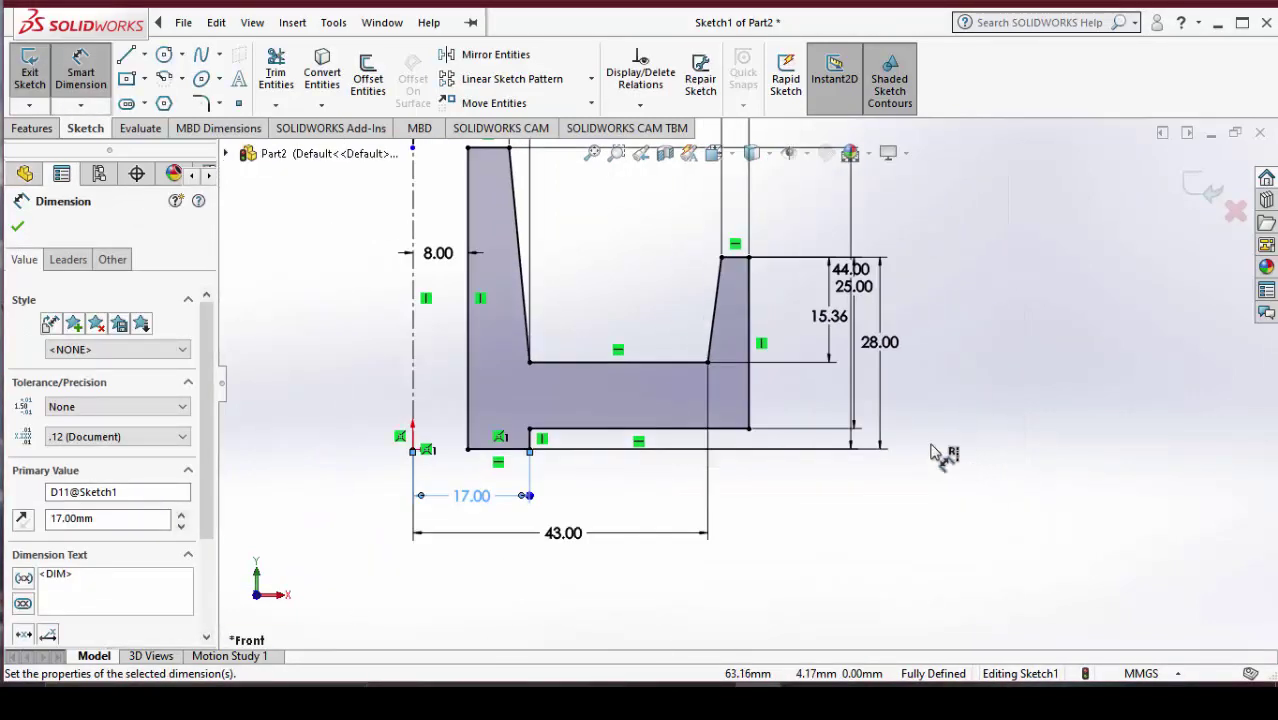
{"action": "key", "text": "f"}
{"action": "left_click", "coordinate": [24, 228]}
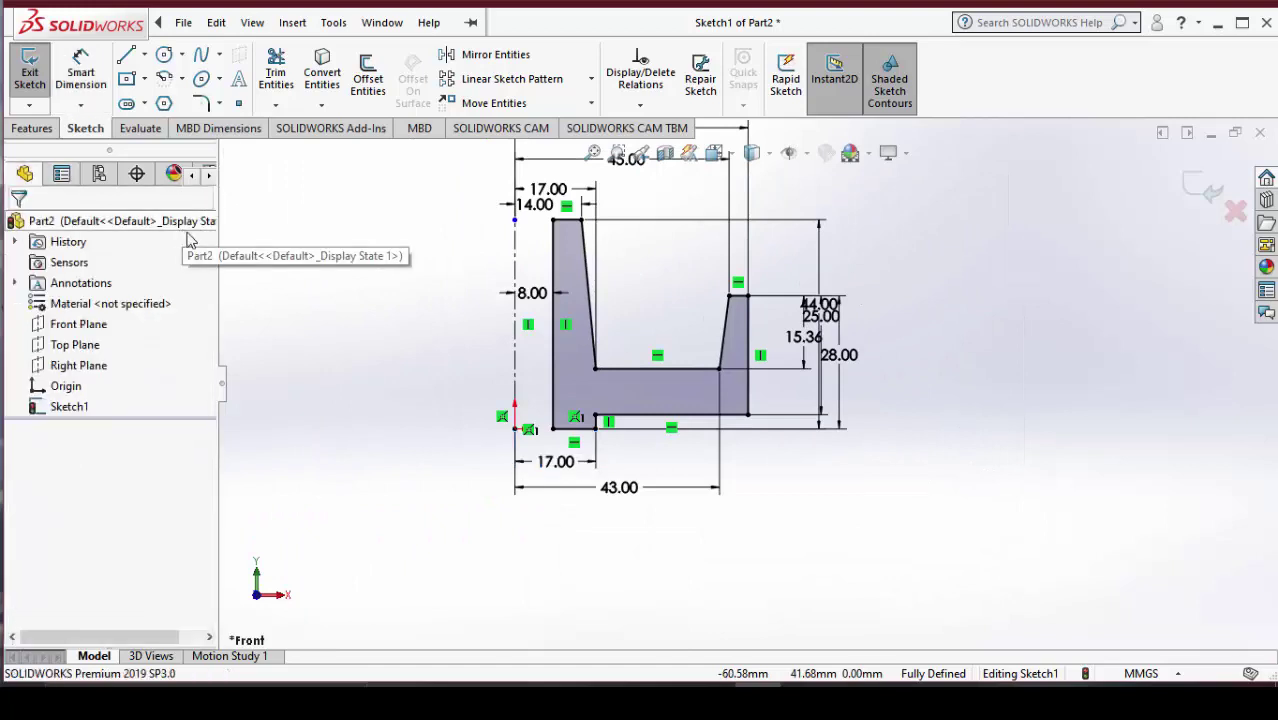
Round the outer lower-right corner with an R5 sketch fillet
{"action": "left_click", "coordinate": [204, 104]}
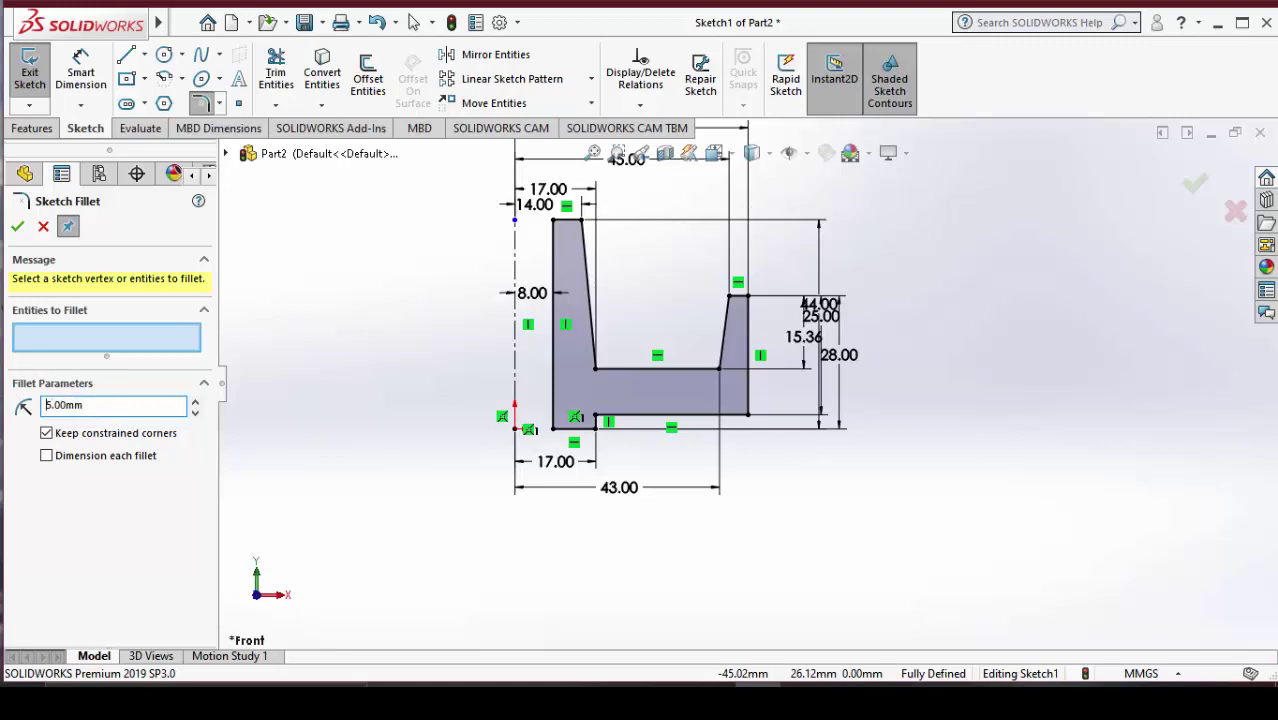
{"action": "scroll", "coordinate": [760, 408], "scroll_direction": "down", "scroll_amount": 2}
{"action": "scroll", "coordinate": [757, 421], "scroll_direction": "down", "scroll_amount": 2}
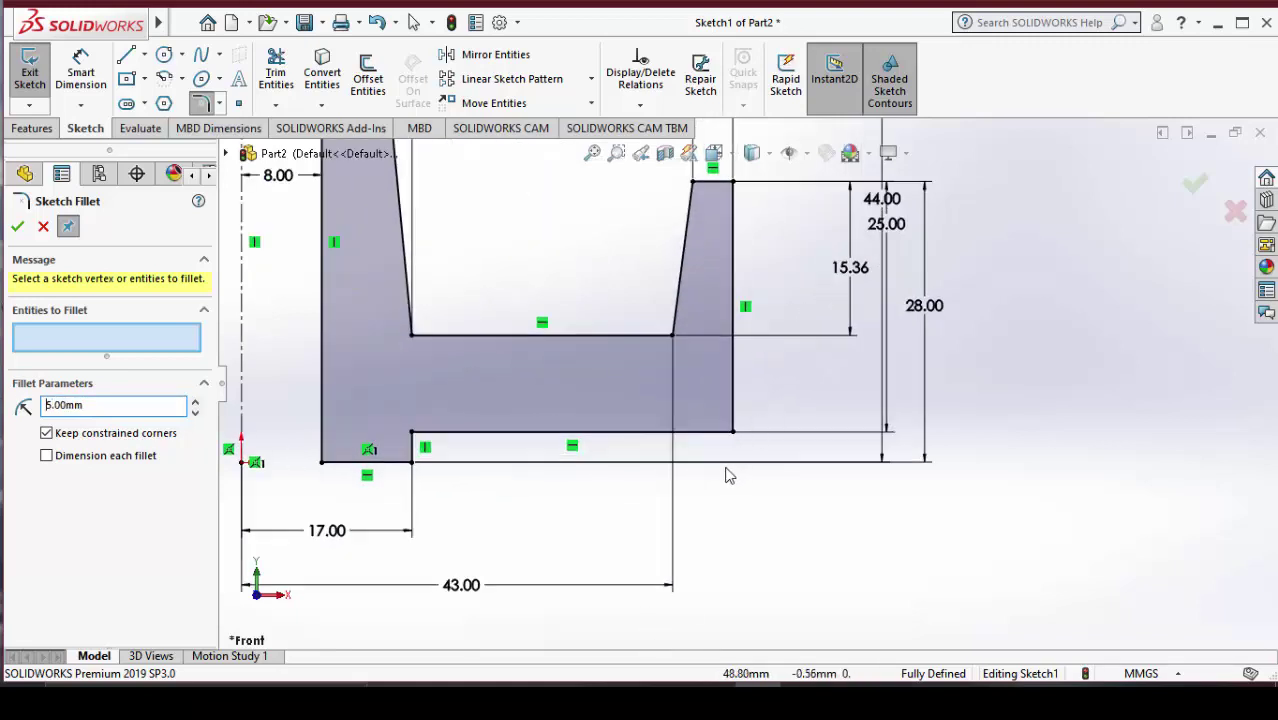
{"action": "left_click", "coordinate": [735, 435]}
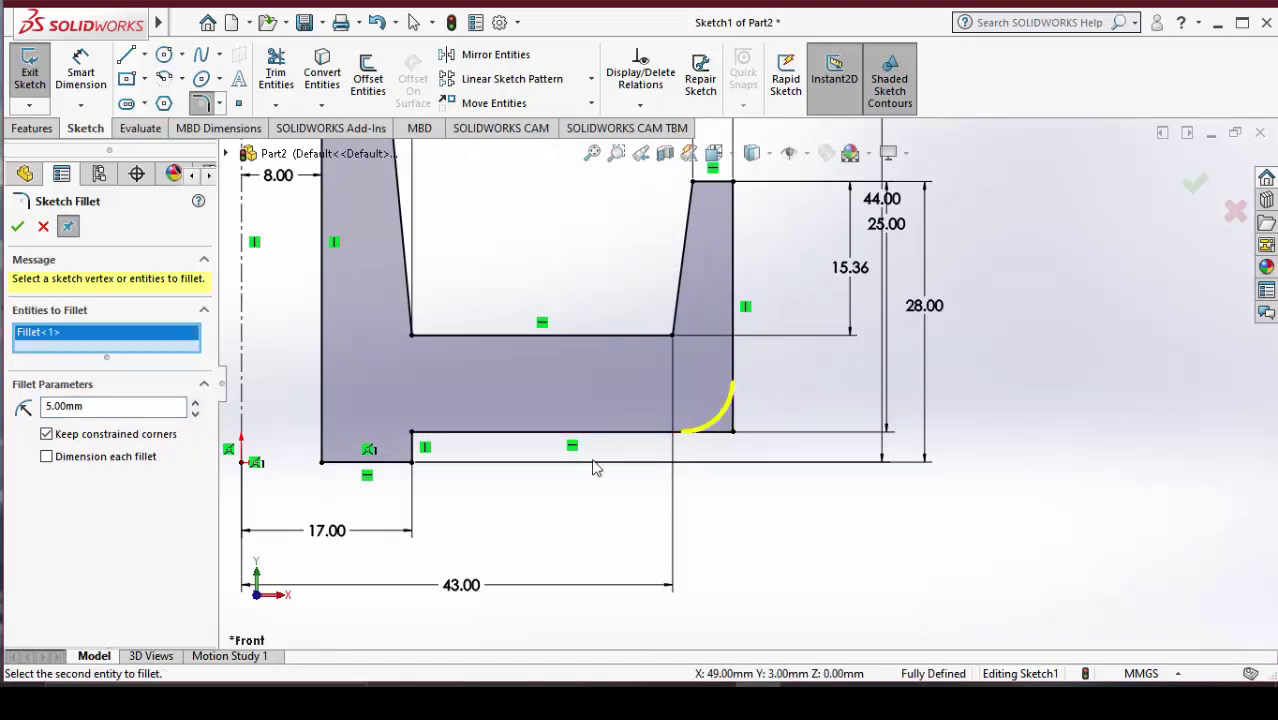
{"action": "left_click", "coordinate": [17, 227]}
{"action": "type", "text": "3"}
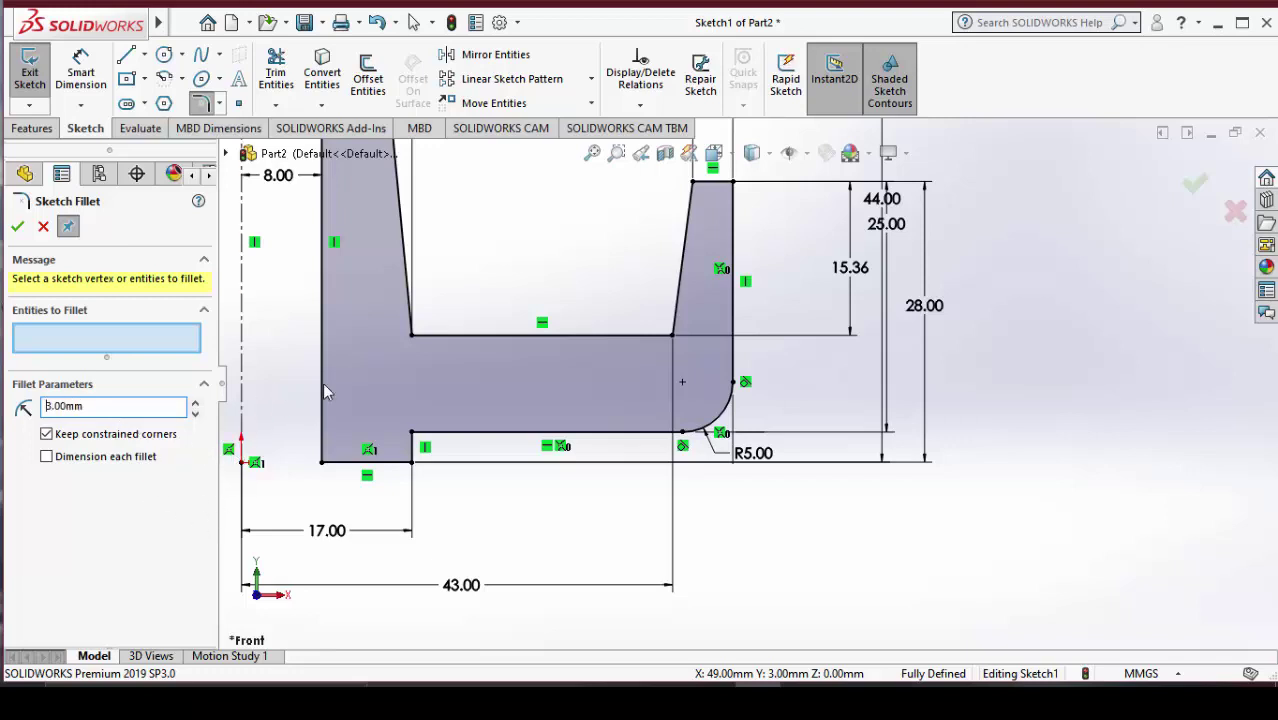
Round the hub's base and top corners with R3 fillets
{"action": "left_click", "coordinate": [414, 337]}
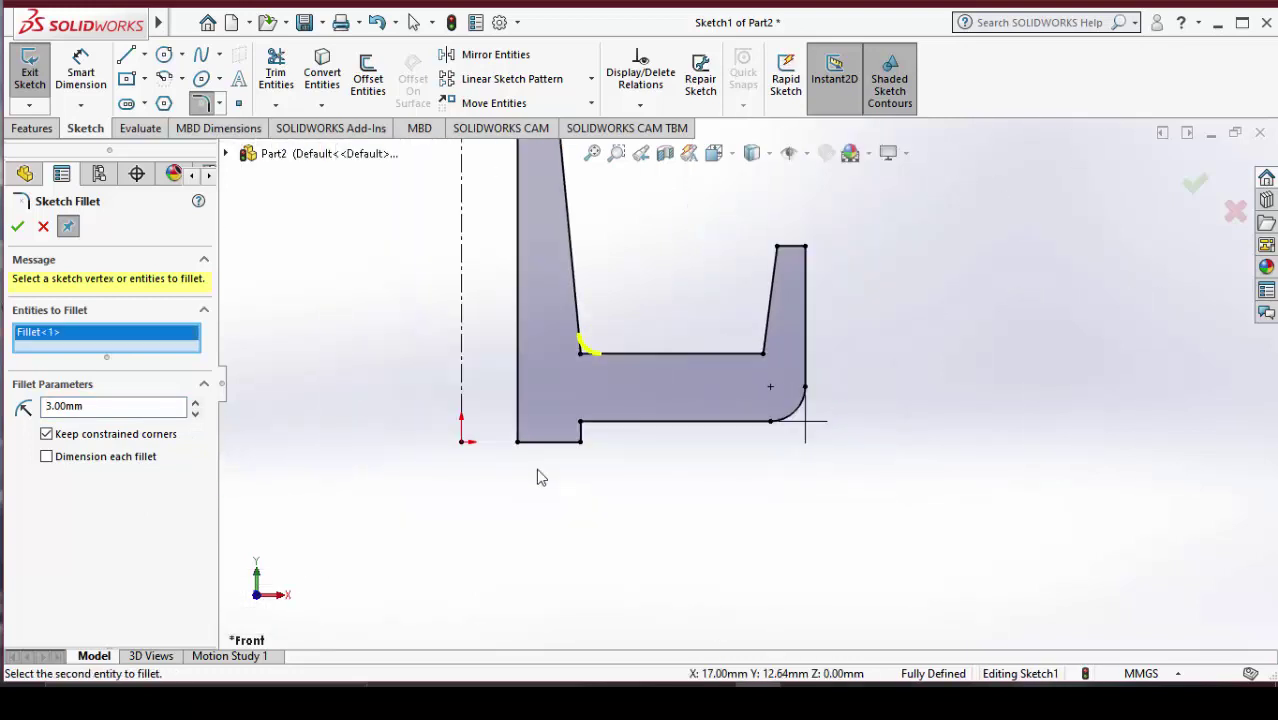
{"action": "scroll", "coordinate": [726, 370], "scroll_direction": "up", "scroll_amount": 3}
{"action": "left_click", "coordinate": [686, 337]}
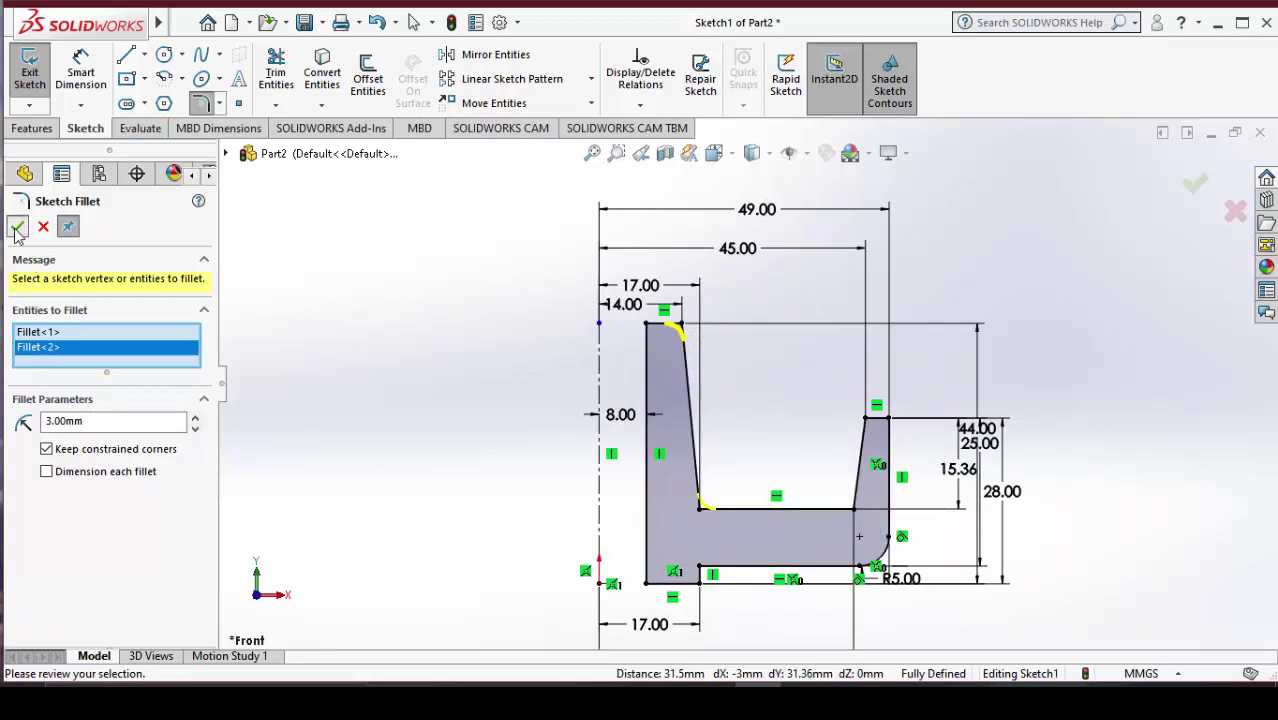
{"action": "left_click", "coordinate": [17, 227]}
Round the corner where the right wall meets the floor with an R2 fillet
{"action": "left_click", "coordinate": [851, 510]}
{"action": "type", "text": "2"}
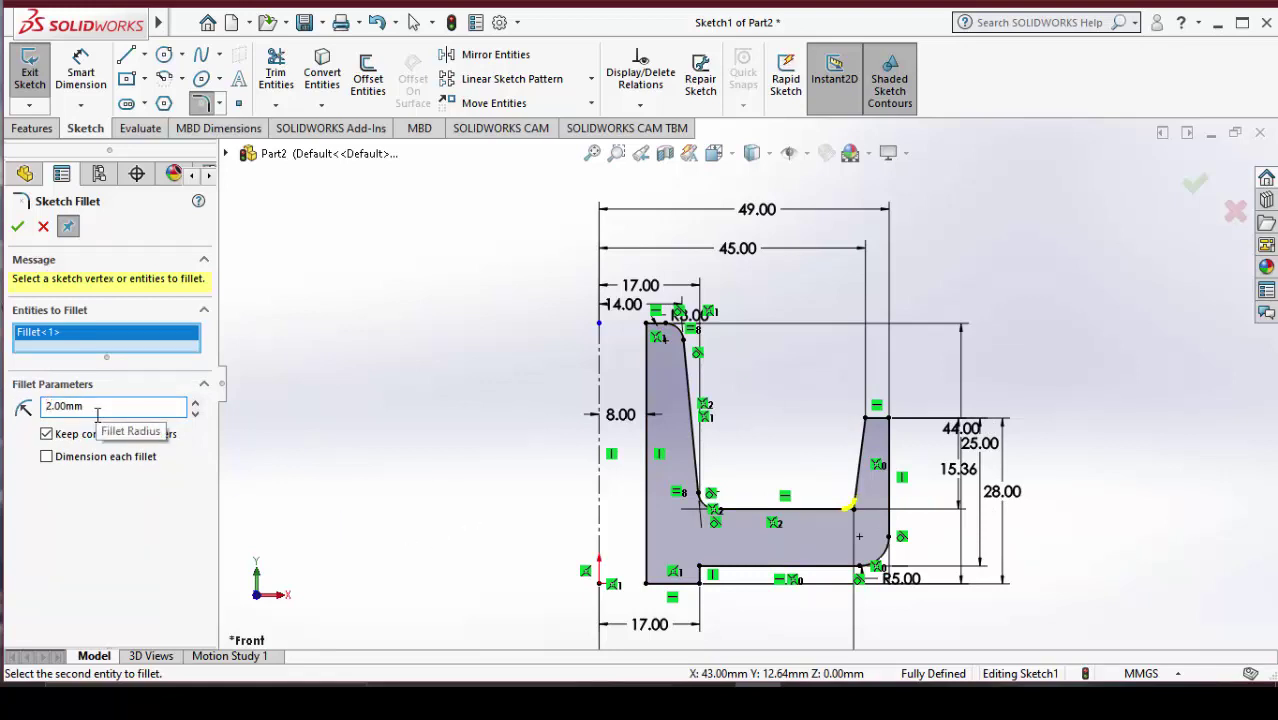
{"action": "left_click", "coordinate": [18, 228]}
{"action": "left_click", "coordinate": [220, 103]}
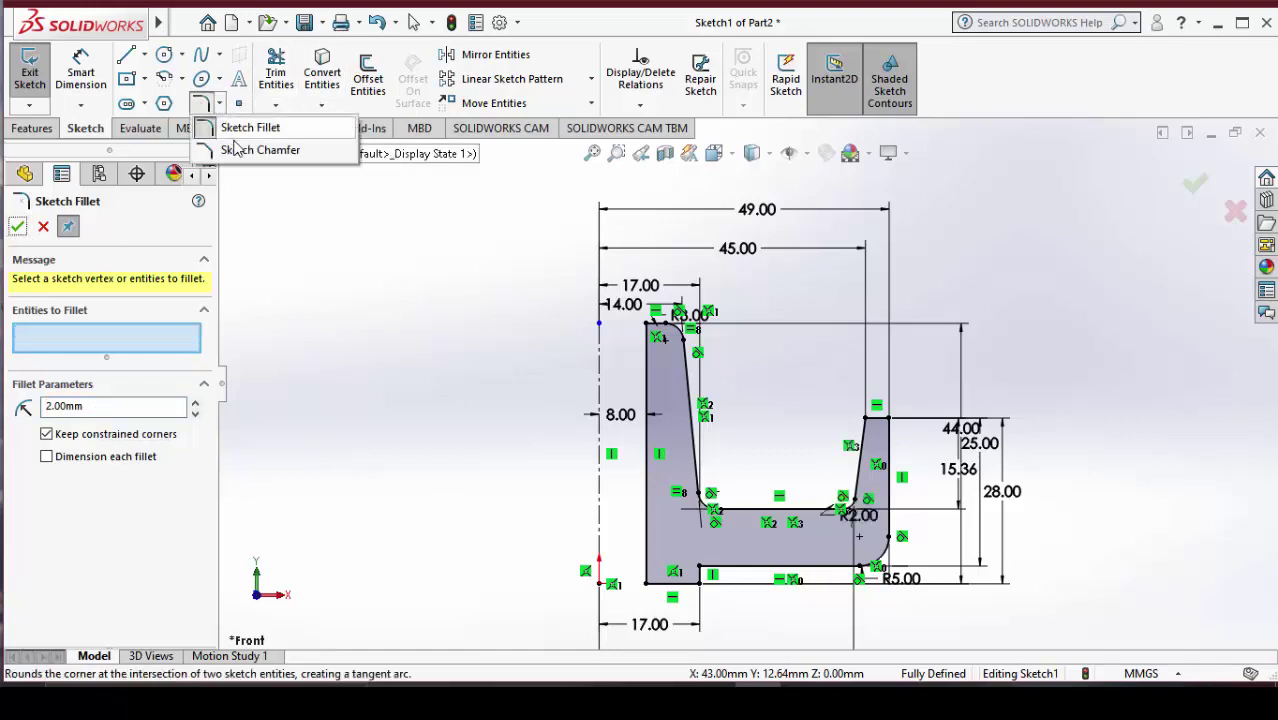
Set up an Angle-distance sketch chamfer of 1 mm at 45° on the right wall's top corner
{"action": "left_click", "coordinate": [250, 150]}
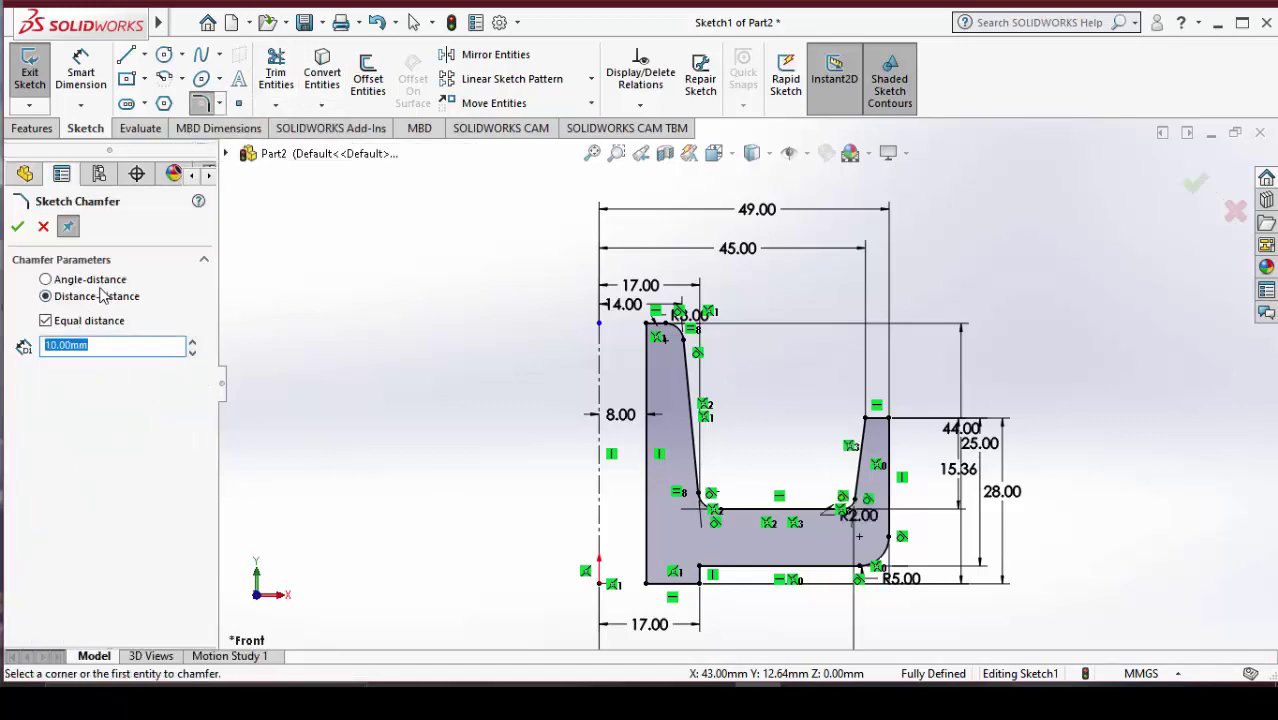
{"action": "left_click", "coordinate": [98, 283]}
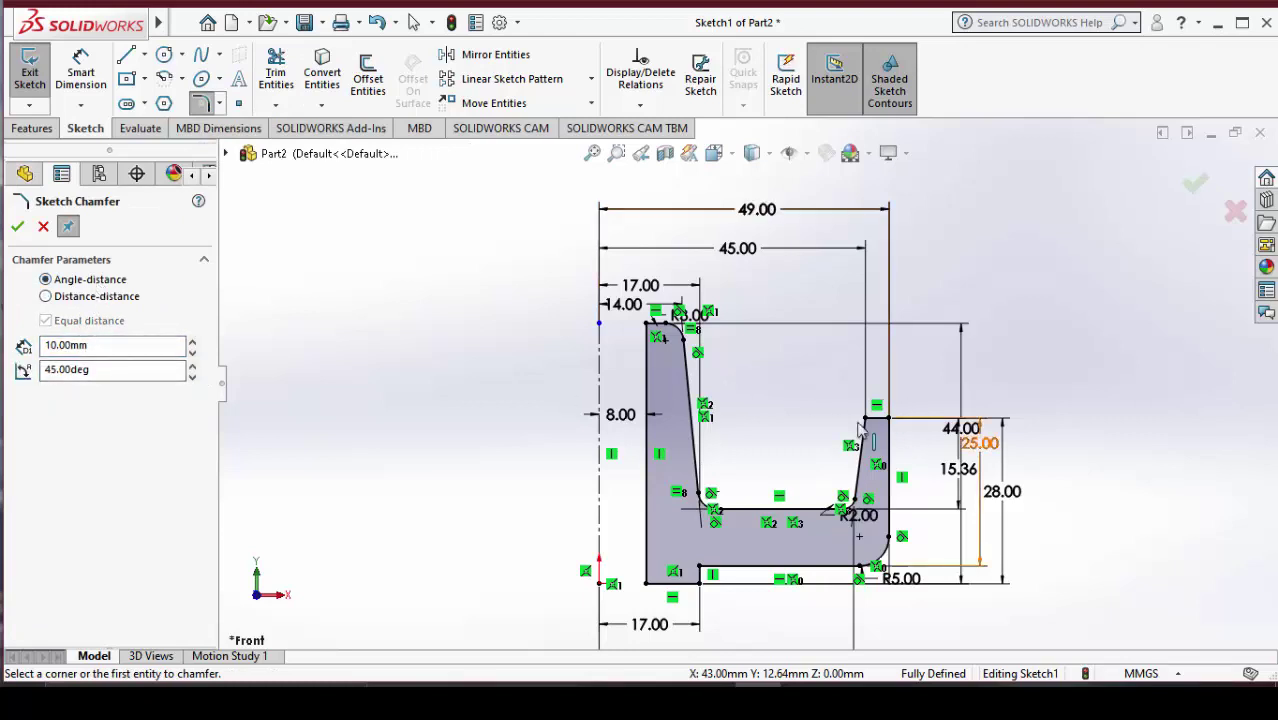
{"action": "left_click_drag", "start_coordinate": [108, 347], "coordinate": [5, 321]}
{"action": "type", "text": "1"}
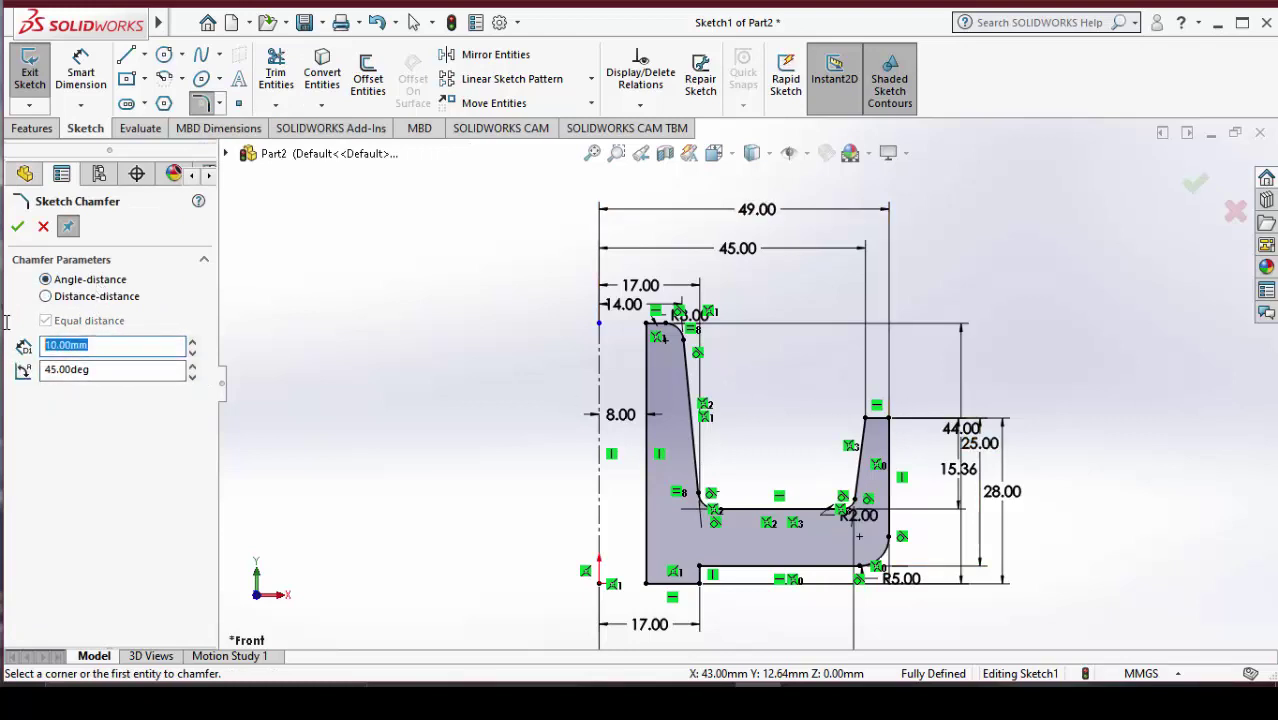
{"action": "left_click", "coordinate": [889, 419]}
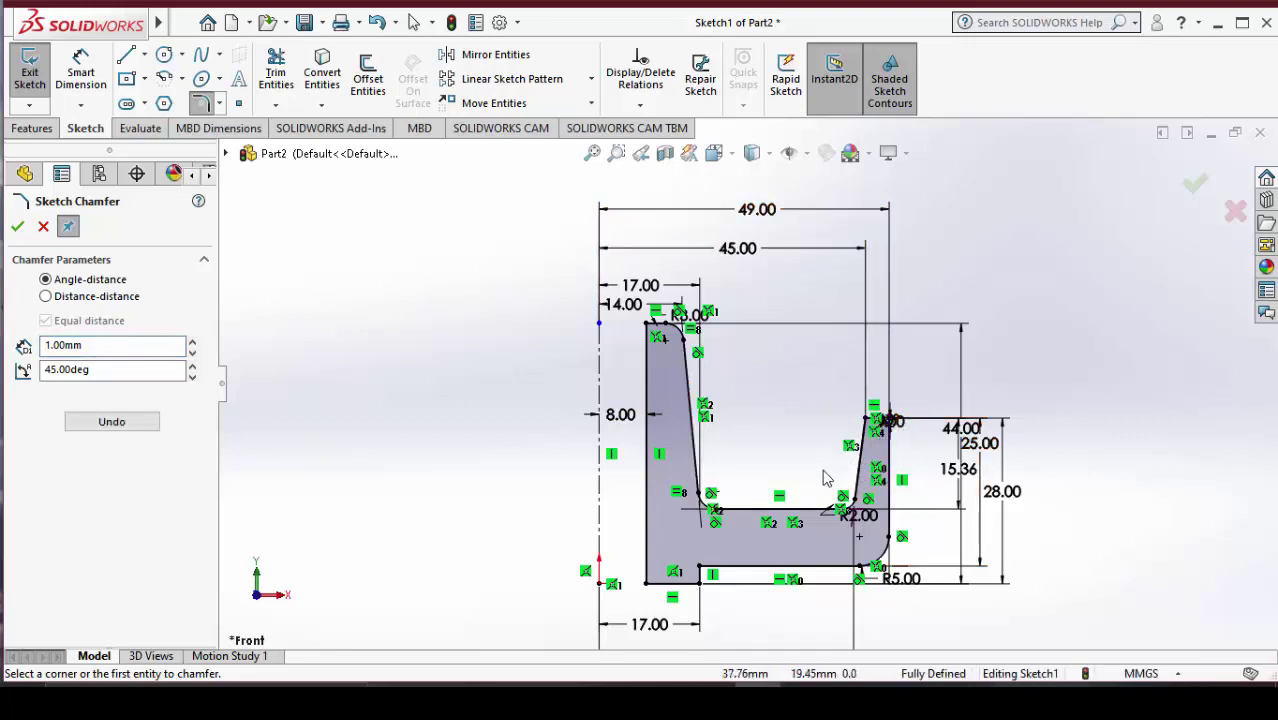
Apply the 1 mm × 45° chamfer to the rim's top outer corner and accept it
{"action": "scroll", "coordinate": [950, 430], "scroll_direction": "down", "scroll_amount": 3}
{"action": "scroll", "coordinate": [930, 437], "scroll_direction": "down", "scroll_amount": 3}
{"action": "scroll", "coordinate": [745, 440], "scroll_direction": "down", "scroll_amount": 2}
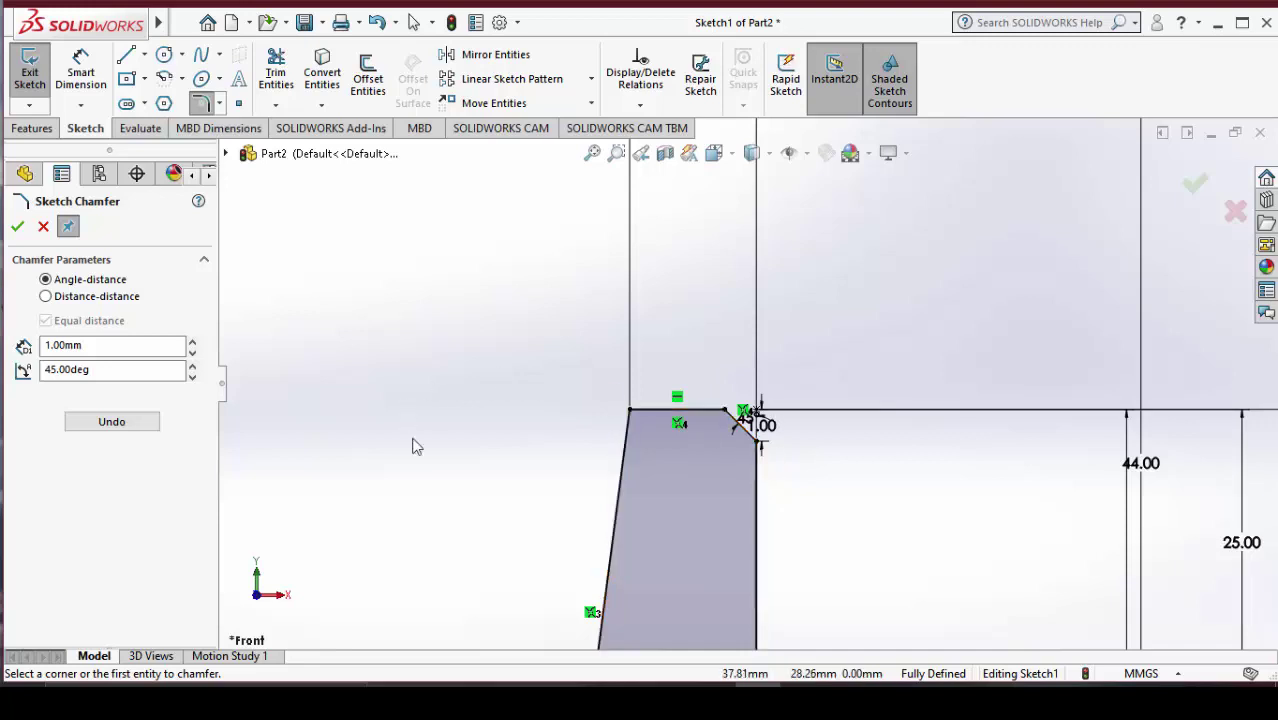
{"action": "scroll", "coordinate": [763, 469], "scroll_direction": "up", "scroll_amount": 2}
{"action": "scroll", "coordinate": [548, 459], "scroll_direction": "down", "scroll_amount": 1}
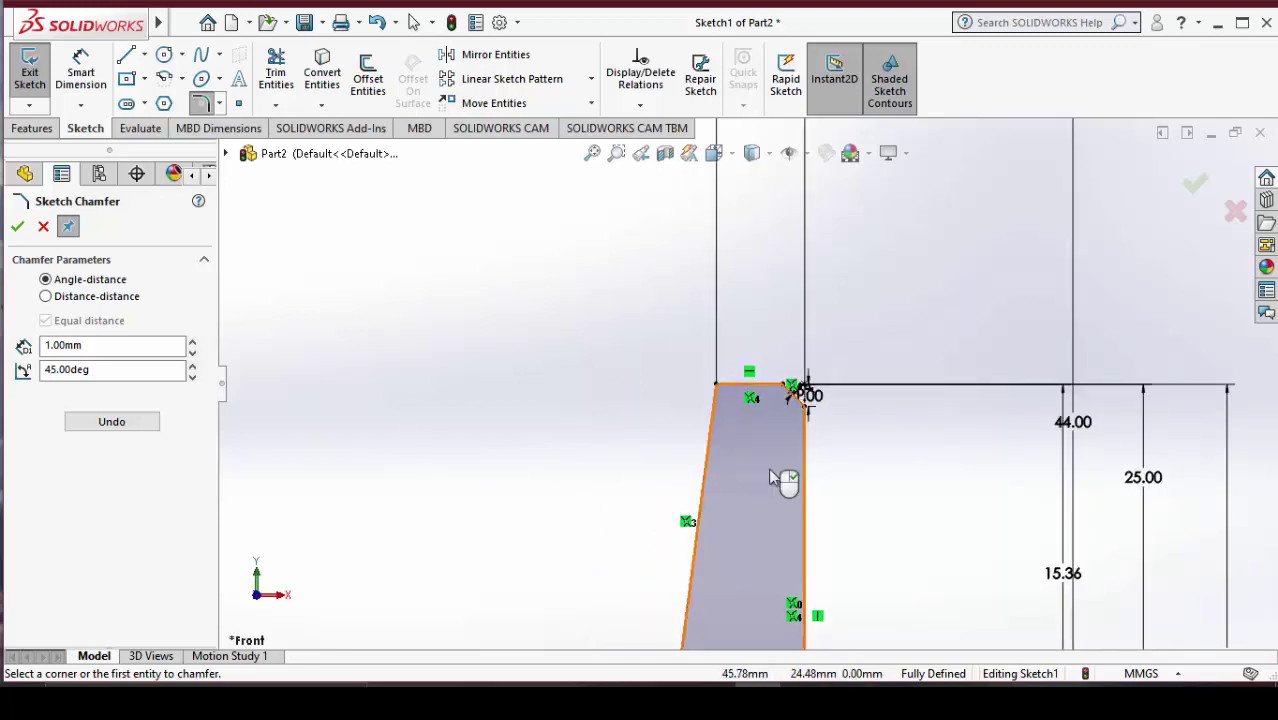
{"action": "scroll", "coordinate": [735, 515], "scroll_direction": "down", "scroll_amount": 2}
{"action": "scroll", "coordinate": [903, 484], "scroll_direction": "down", "scroll_amount": 2}
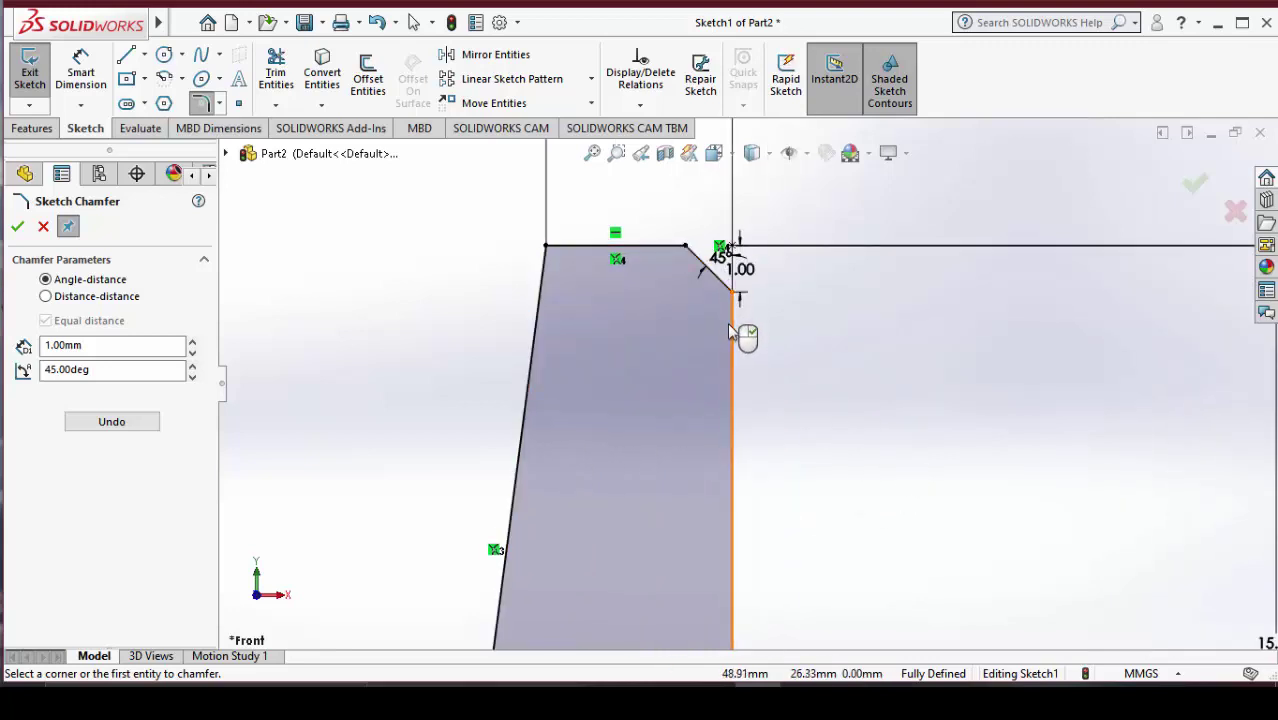
{"action": "scroll", "coordinate": [465, 442], "scroll_direction": "up", "scroll_amount": 2}
{"action": "scroll", "coordinate": [470, 459], "scroll_direction": "up", "scroll_amount": 3}
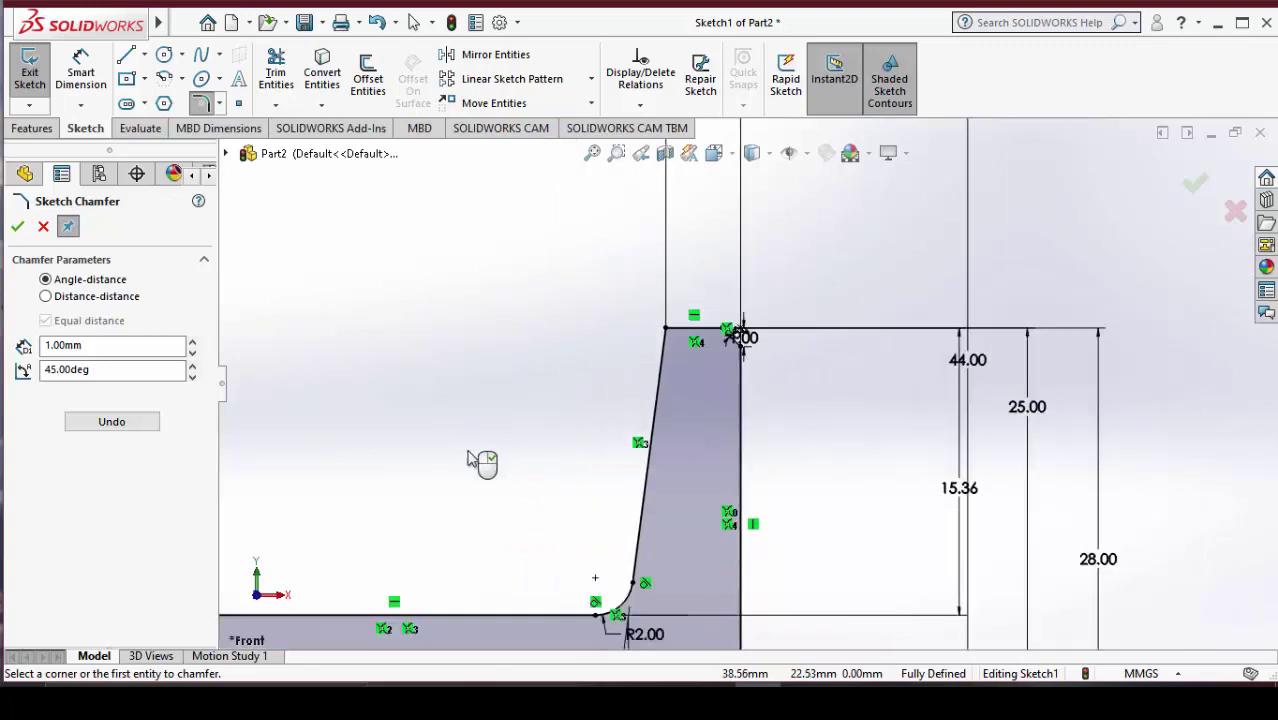
{"action": "scroll", "coordinate": [470, 459], "scroll_direction": "up", "scroll_amount": 2}
{"action": "scroll", "coordinate": [479, 442], "scroll_direction": "up", "scroll_amount": 1}
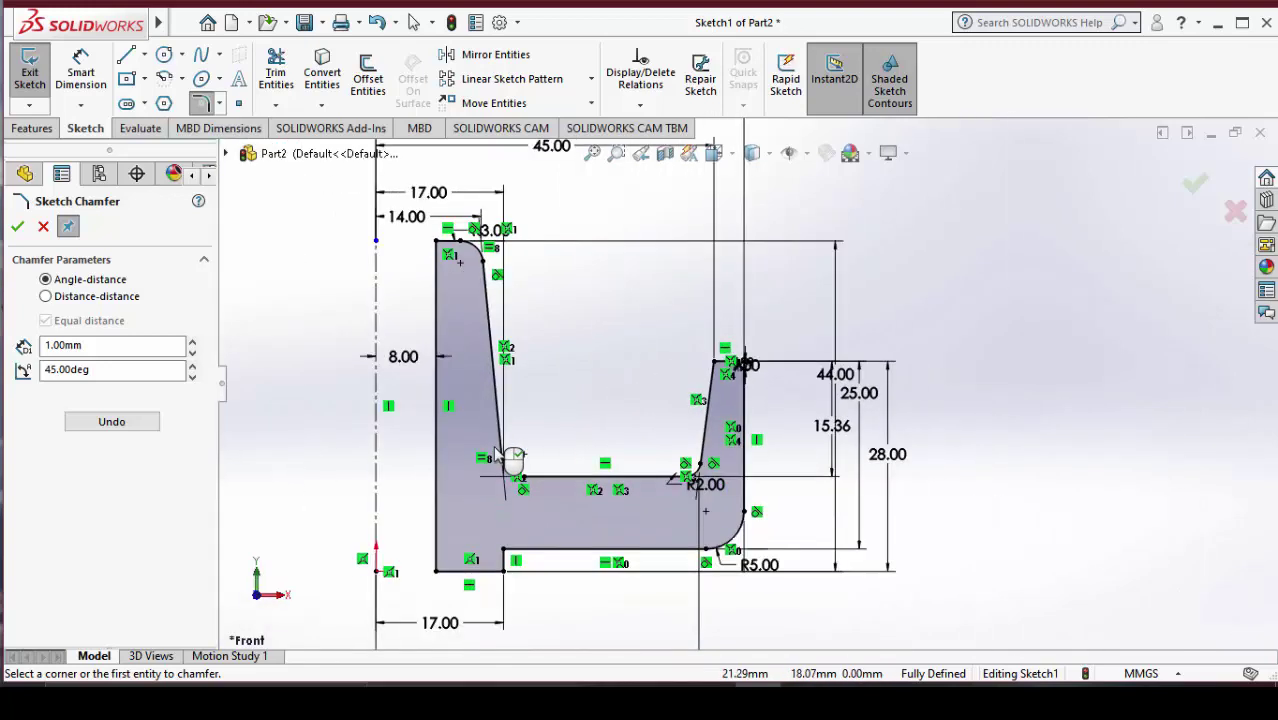
{"action": "left_click", "coordinate": [497, 455]}
{"action": "left_click", "coordinate": [17, 228]}
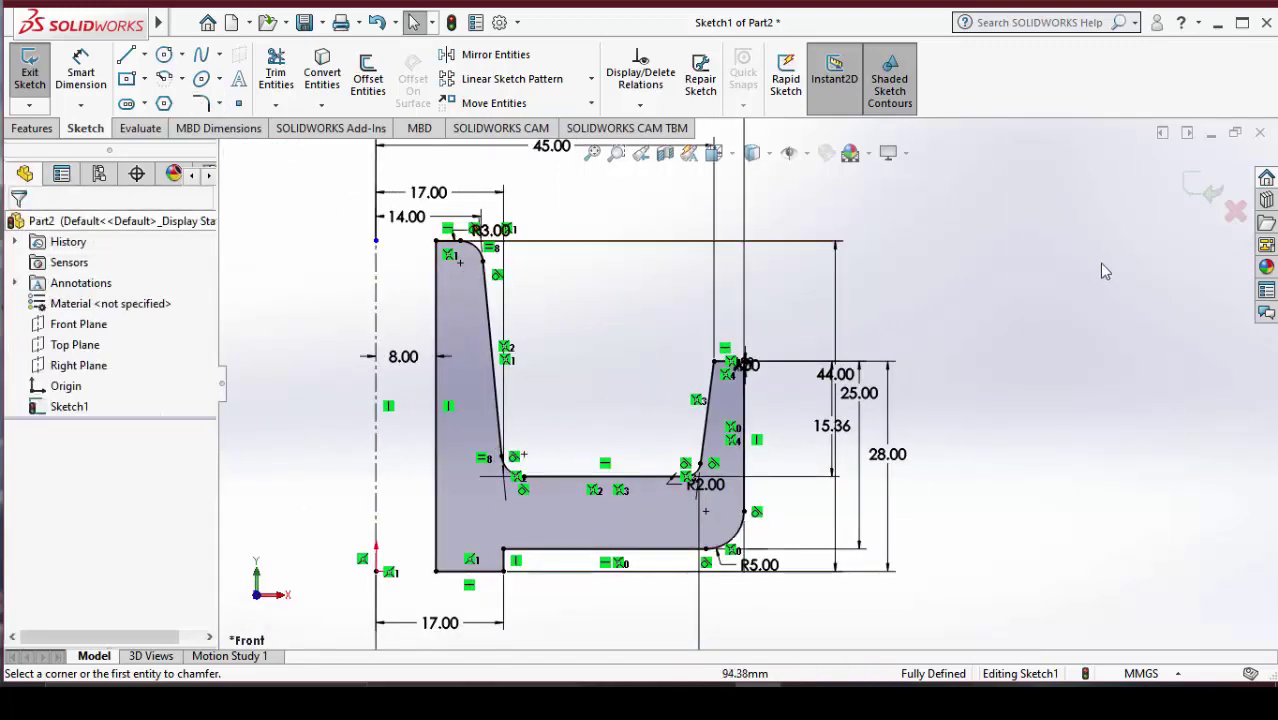
Exit Sketch1 and revolve it 360° about the centreline to create Revolve1
{"action": "left_click", "coordinate": [1195, 186]}
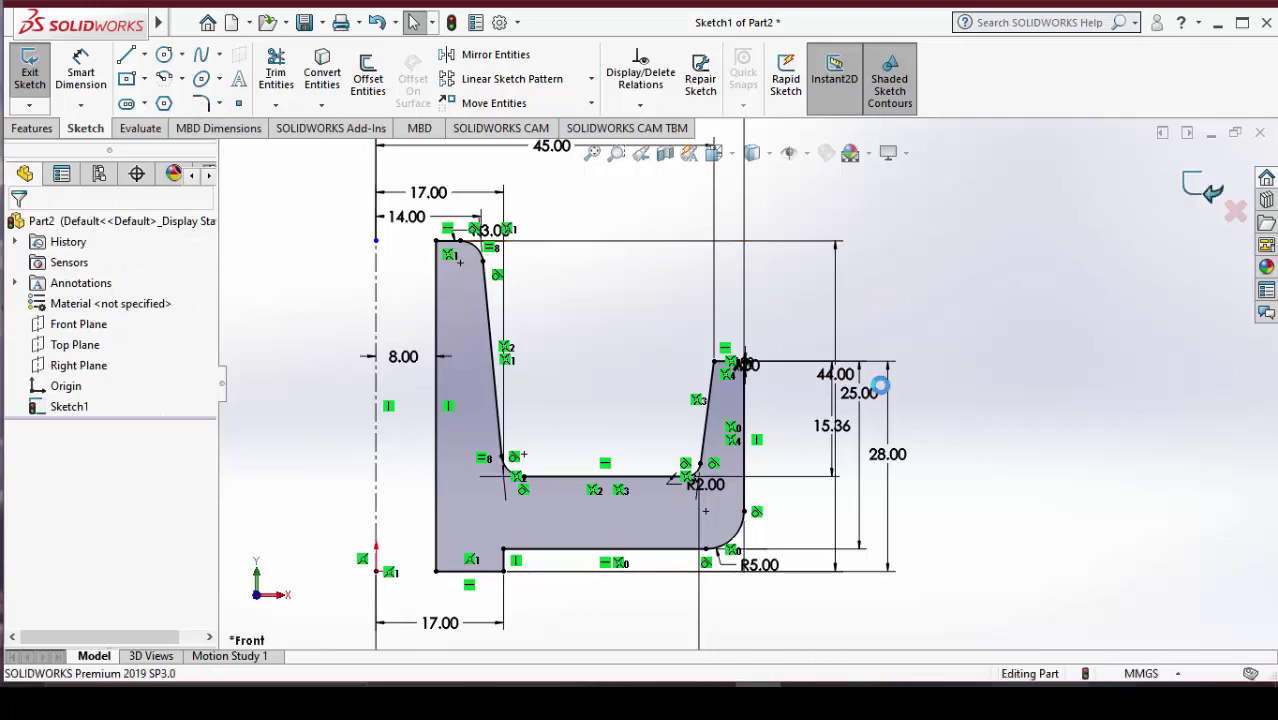
{"action": "left_click", "coordinate": [36, 130]}
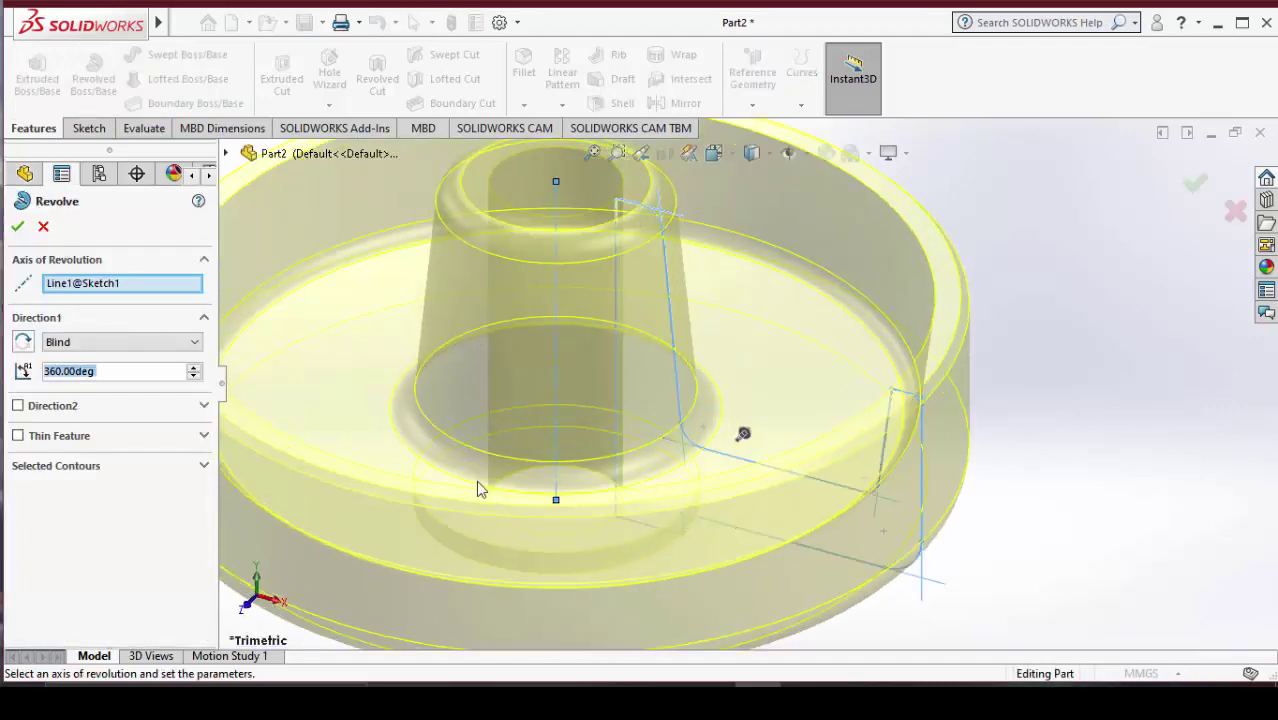
{"action": "left_click", "coordinate": [18, 227]}
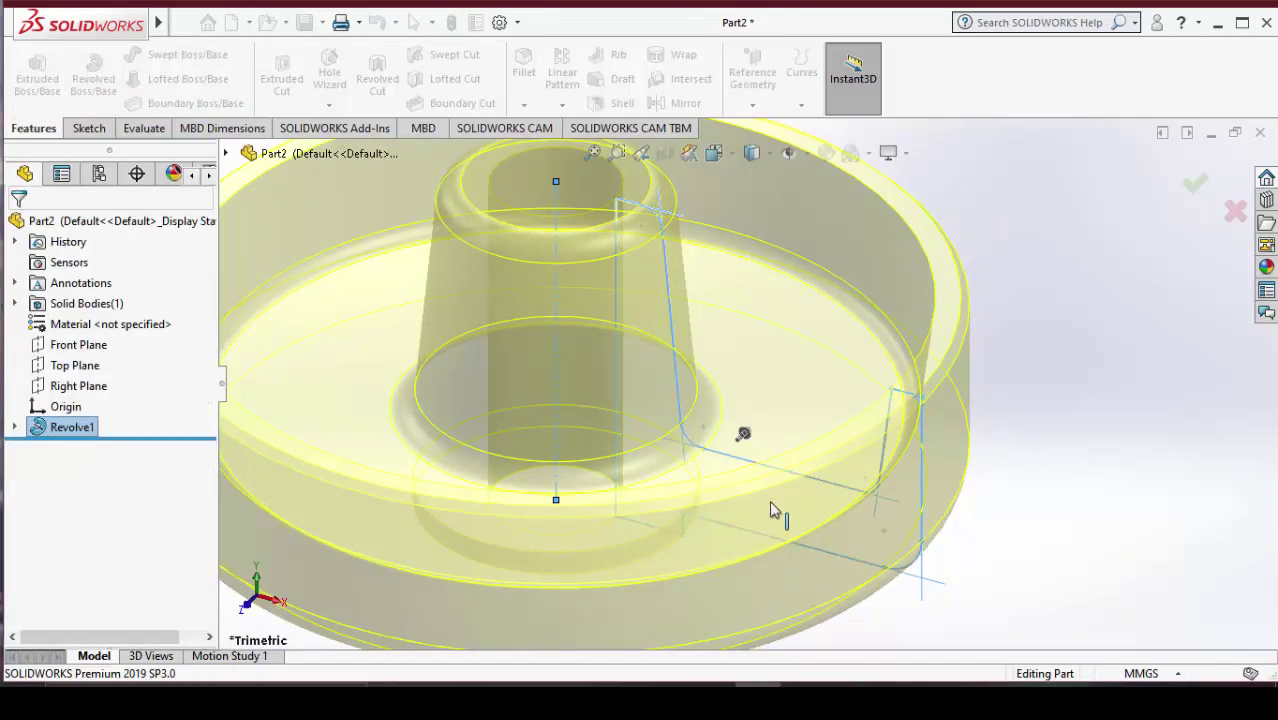
{"action": "scroll", "coordinate": [806, 510], "scroll_direction": "down", "scroll_amount": 3}
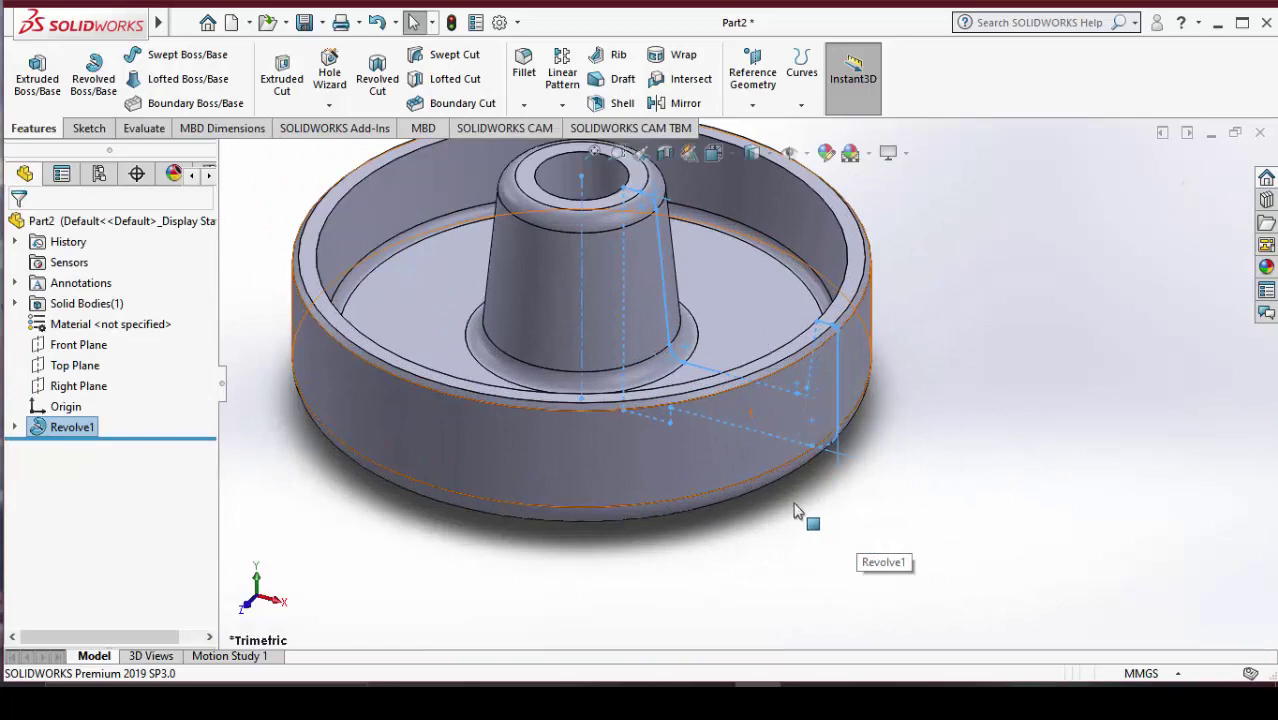
{"action": "scroll", "coordinate": [797, 511], "scroll_direction": "up", "scroll_amount": 2}
{"action": "scroll", "coordinate": [797, 511], "scroll_direction": "up", "scroll_amount": 2}
{"action": "scroll", "coordinate": [638, 400], "scroll_direction": "down", "scroll_amount": 2}
{"action": "scroll", "coordinate": [668, 358], "scroll_direction": "down", "scroll_amount": 2}
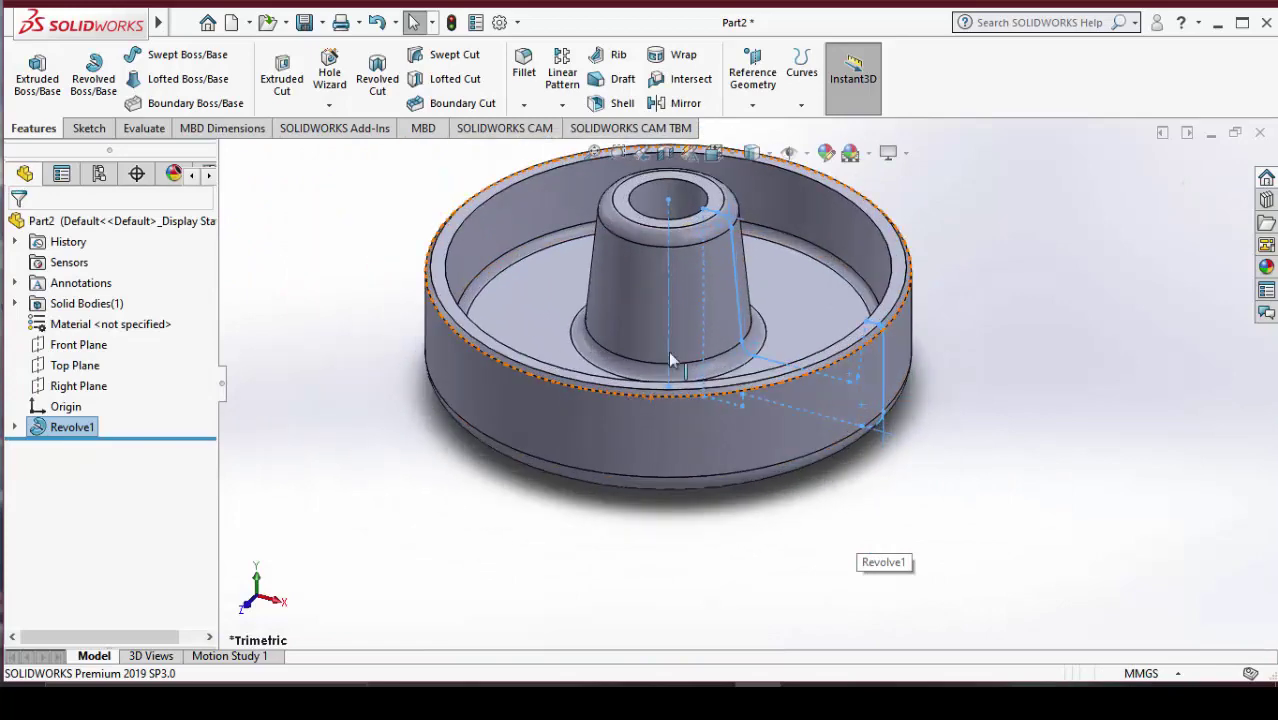
{"action": "scroll", "coordinate": [672, 360], "scroll_direction": "down", "scroll_amount": 3}
{"action": "scroll", "coordinate": [684, 519], "scroll_direction": "up", "scroll_amount": 3}
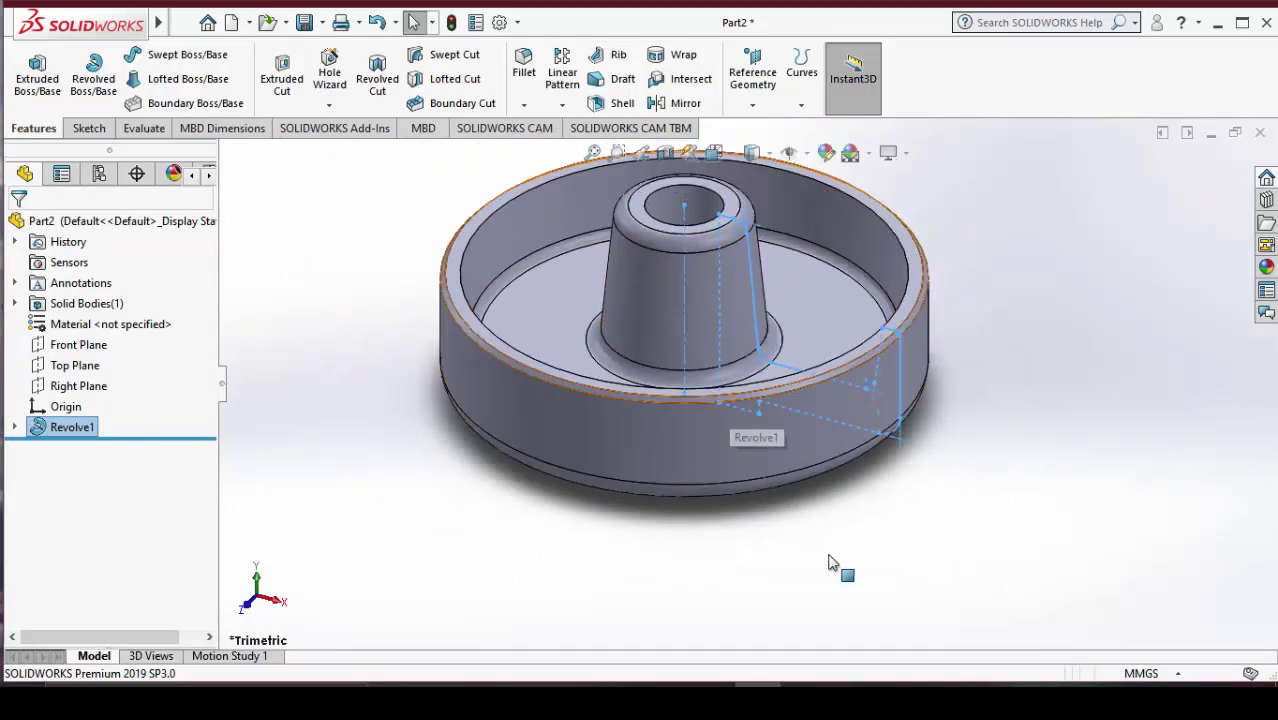
{"action": "scroll", "coordinate": [828, 563], "scroll_direction": "up", "scroll_amount": 1}
Open a new Sketch2 on the drum's inner floor face
{"action": "left_click", "coordinate": [805, 323]}
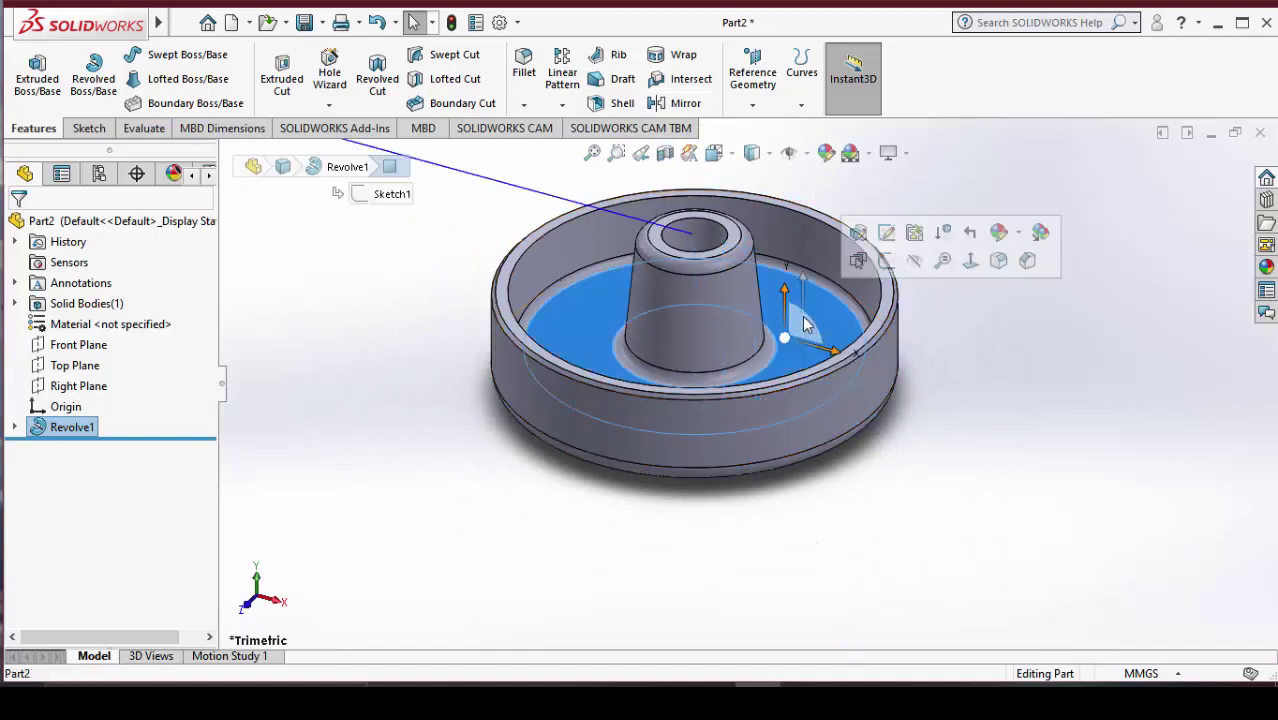
{"action": "right_click", "coordinate": [826, 320]}
{"action": "left_click", "coordinate": [877, 246]}
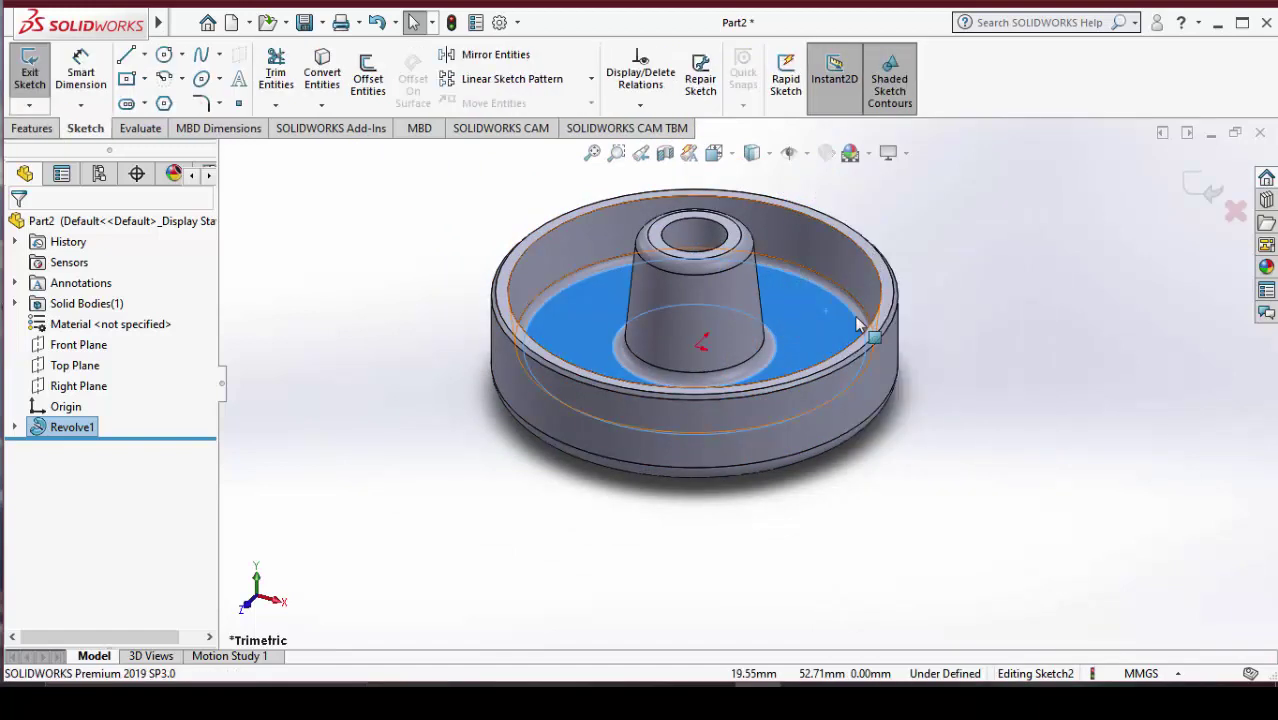
{"action": "right_click", "coordinate": [828, 328]}
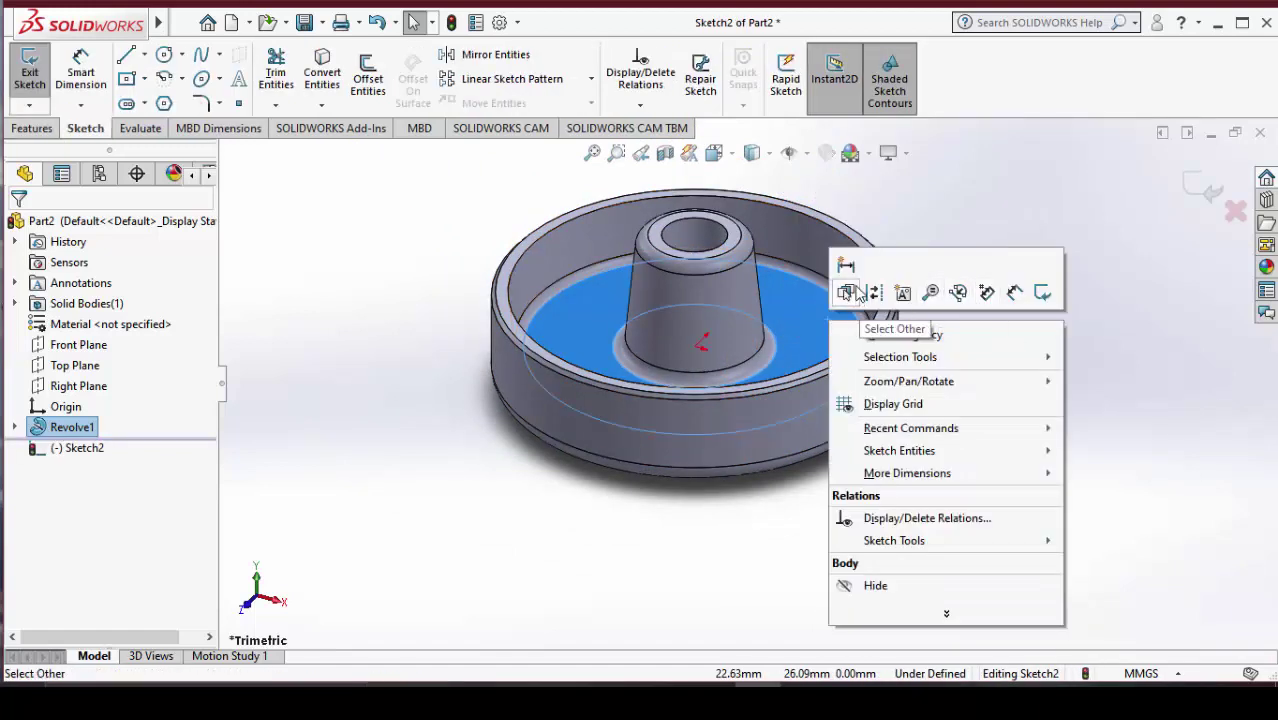
{"action": "left_click", "coordinate": [968, 240]}
{"action": "left_click", "coordinate": [969, 240]}
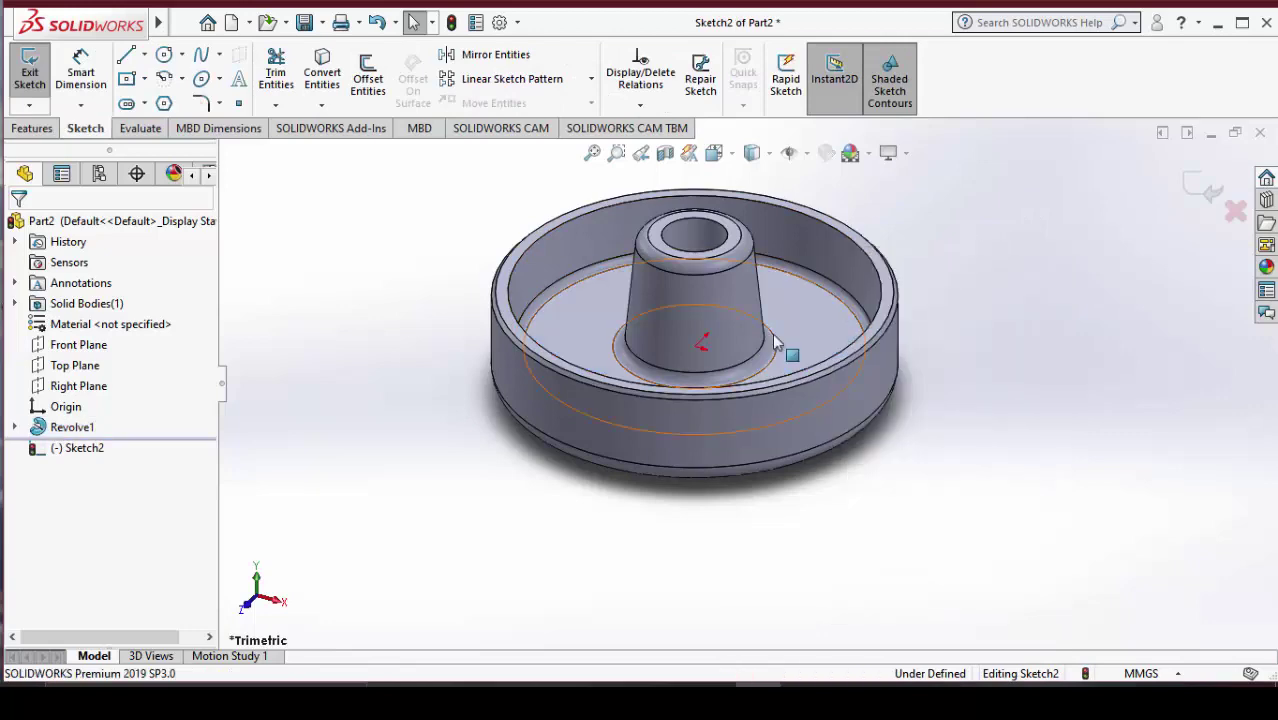
{"action": "right_click", "coordinate": [76, 433]}
View Sketch2 face-on and draw a circle centred on the origin
{"action": "right_click", "coordinate": [56, 447]}
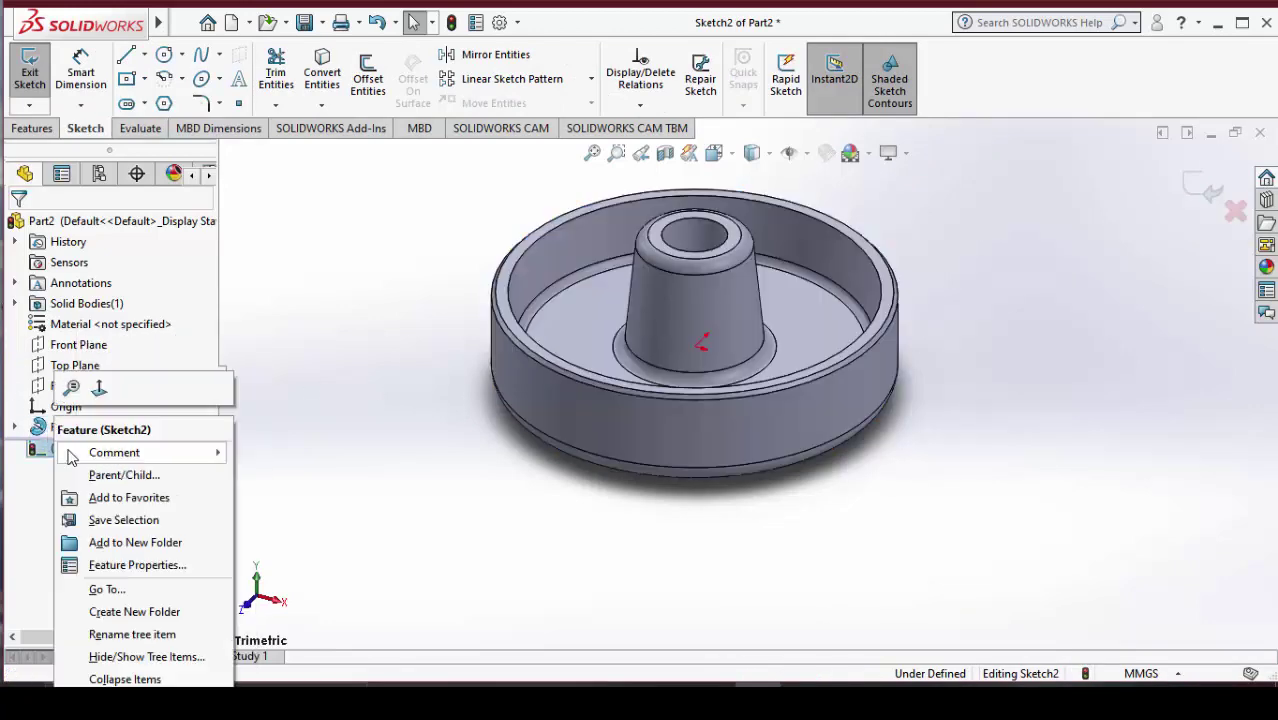
{"action": "left_click", "coordinate": [101, 389]}
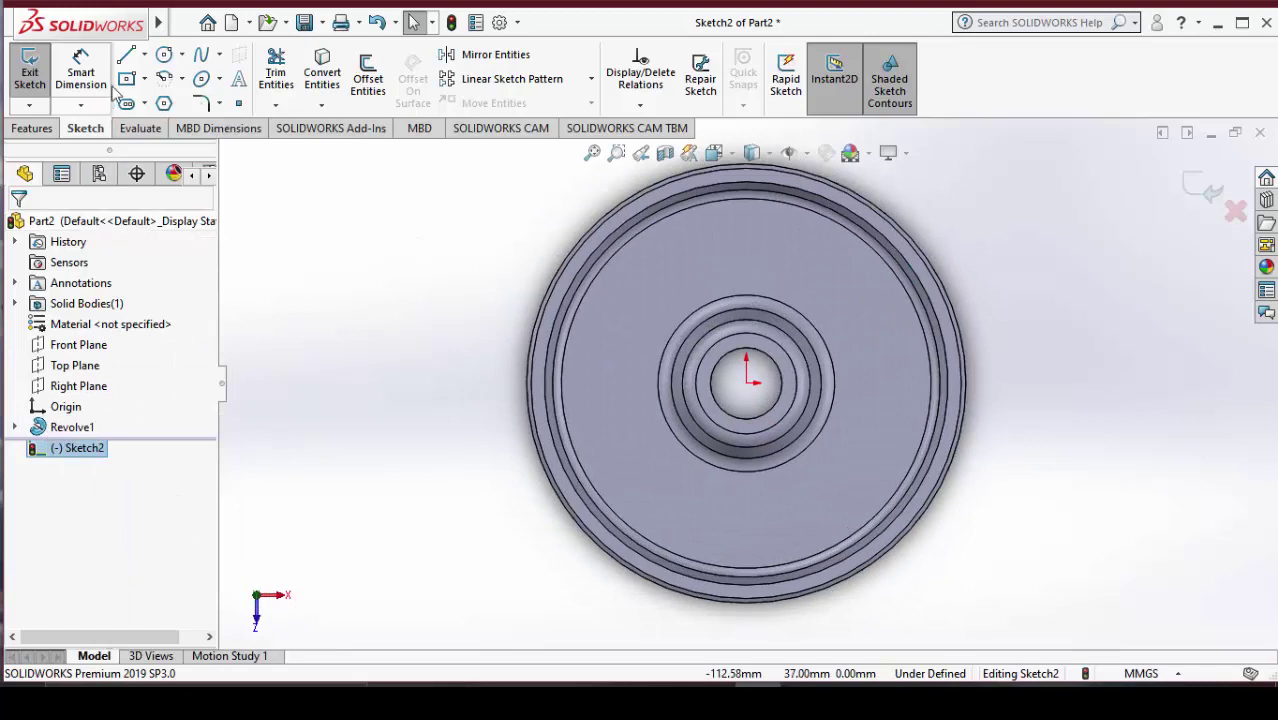
{"action": "left_click", "coordinate": [166, 55]}
{"action": "left_click", "coordinate": [746, 383]}
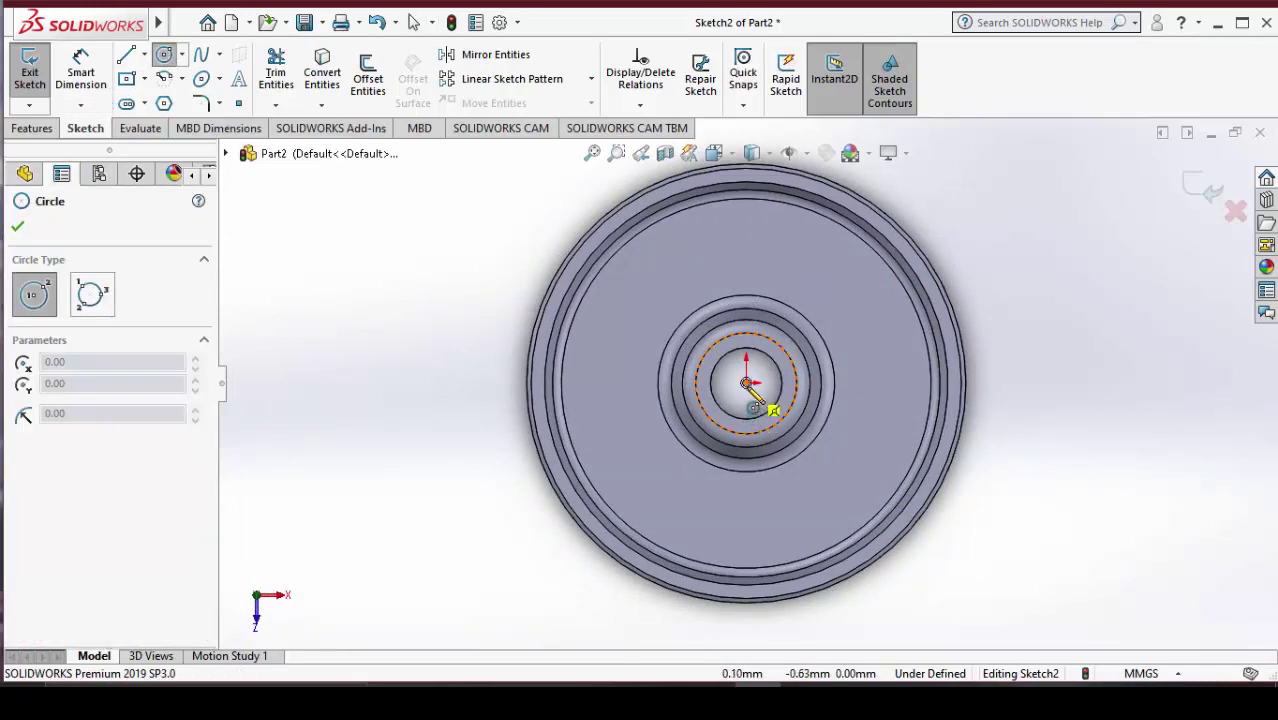
{"action": "left_click", "coordinate": [746, 383]}
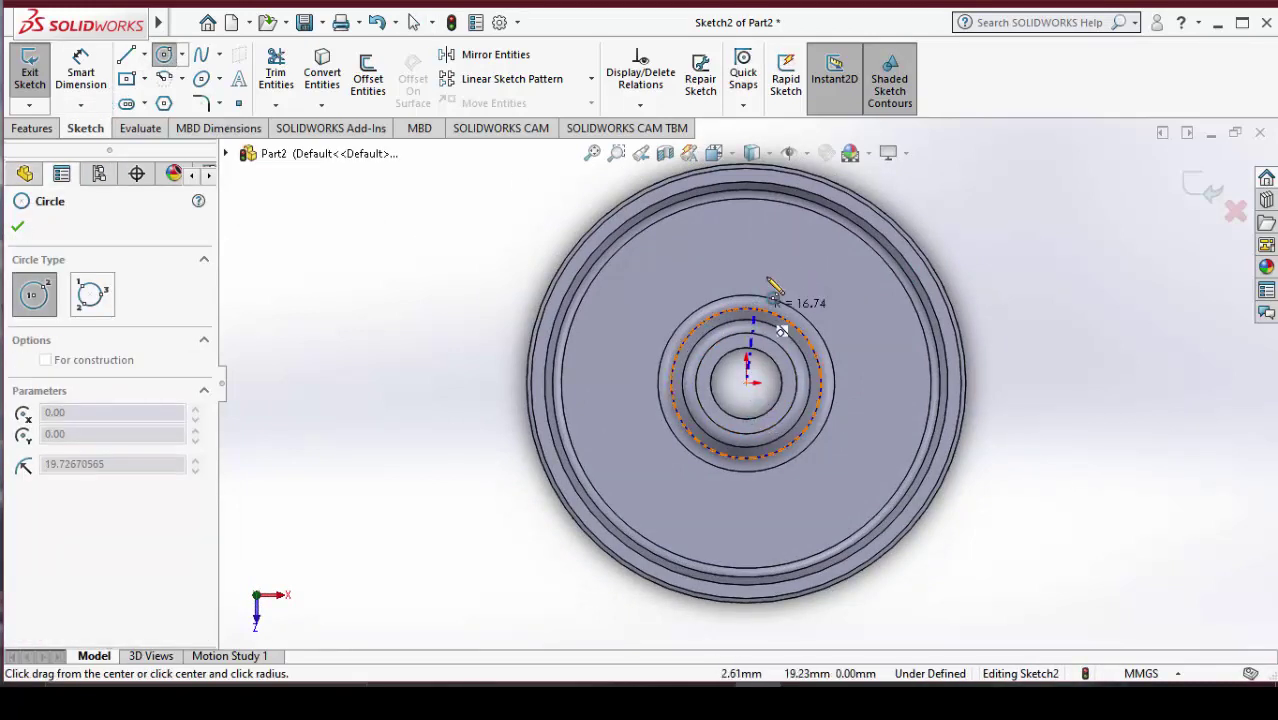
{"action": "left_click", "coordinate": [786, 245]}
{"action": "key", "text": "Escape"}
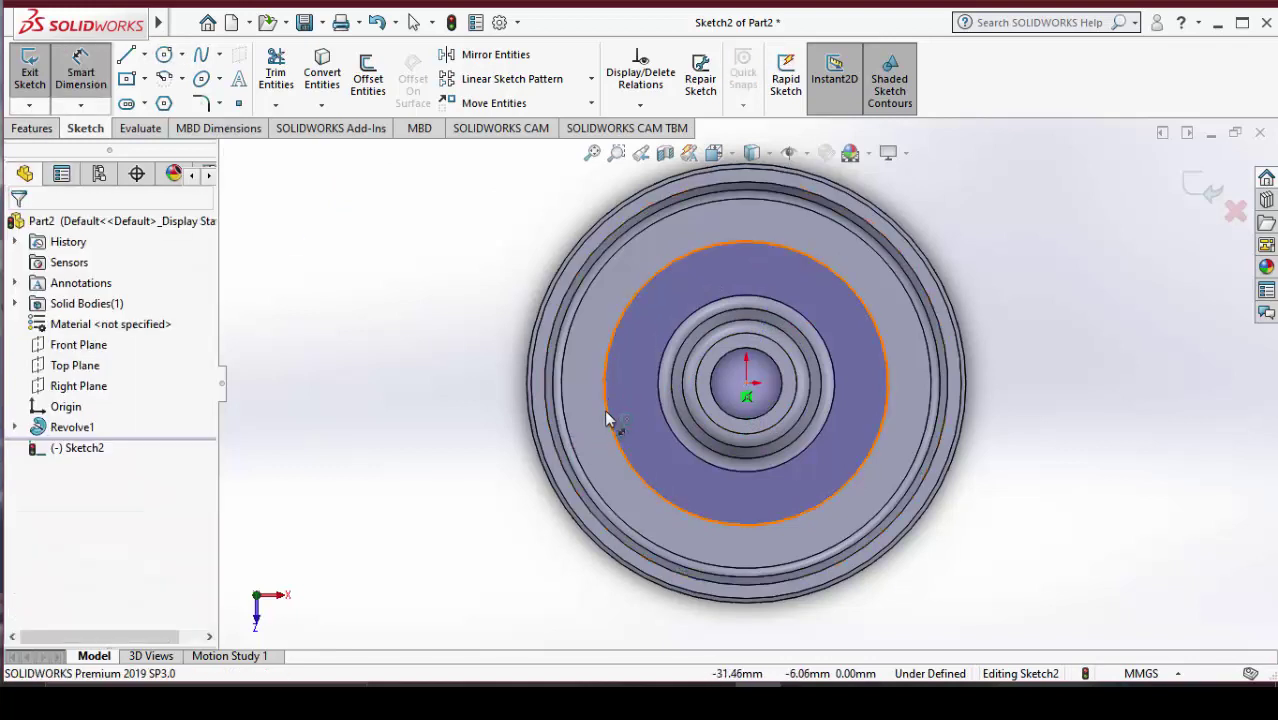
Dimension the circle's diameter to 60 mm
{"action": "left_click", "coordinate": [605, 418]}
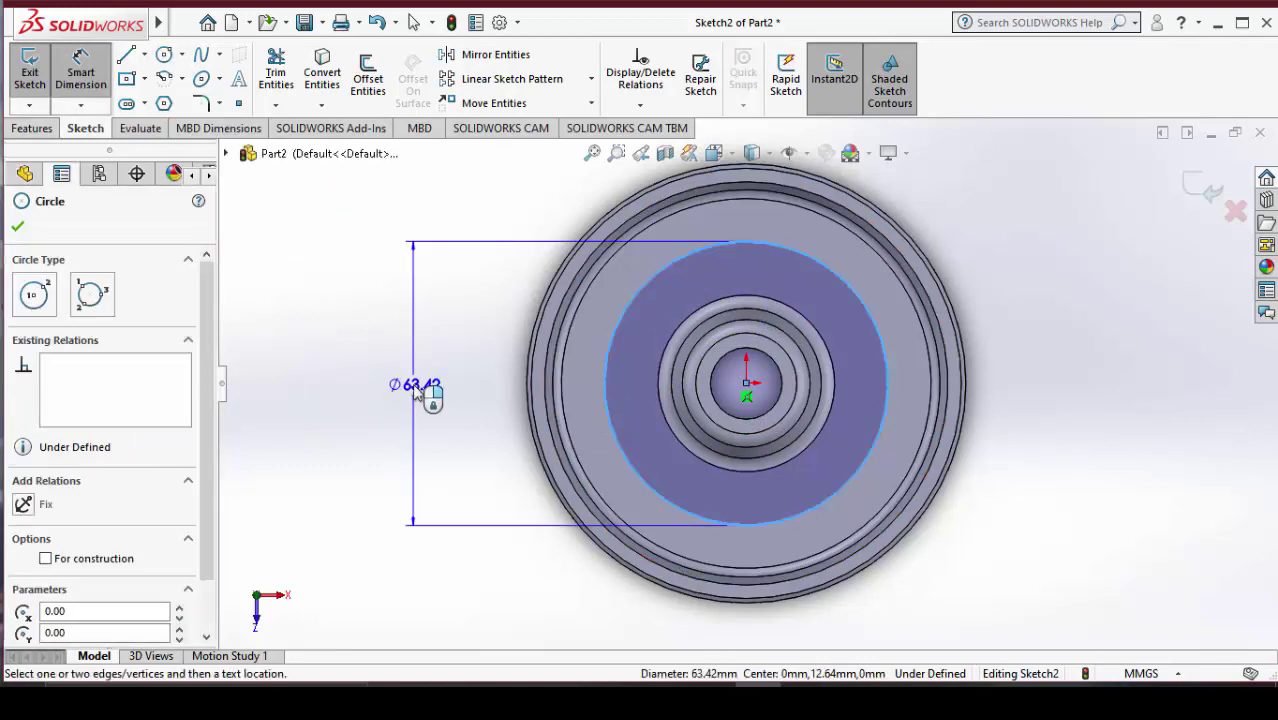
{"action": "key", "text": "alt+Tab"}
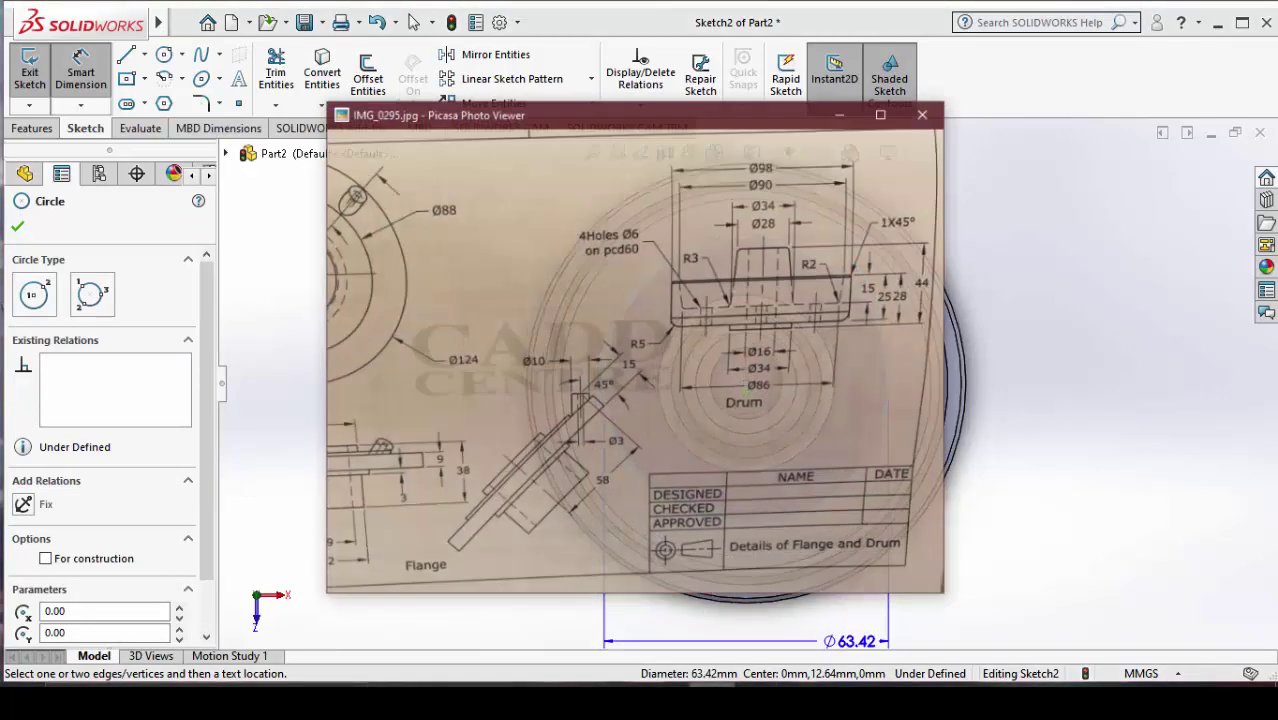
{"action": "key", "text": "alt+Tab"}
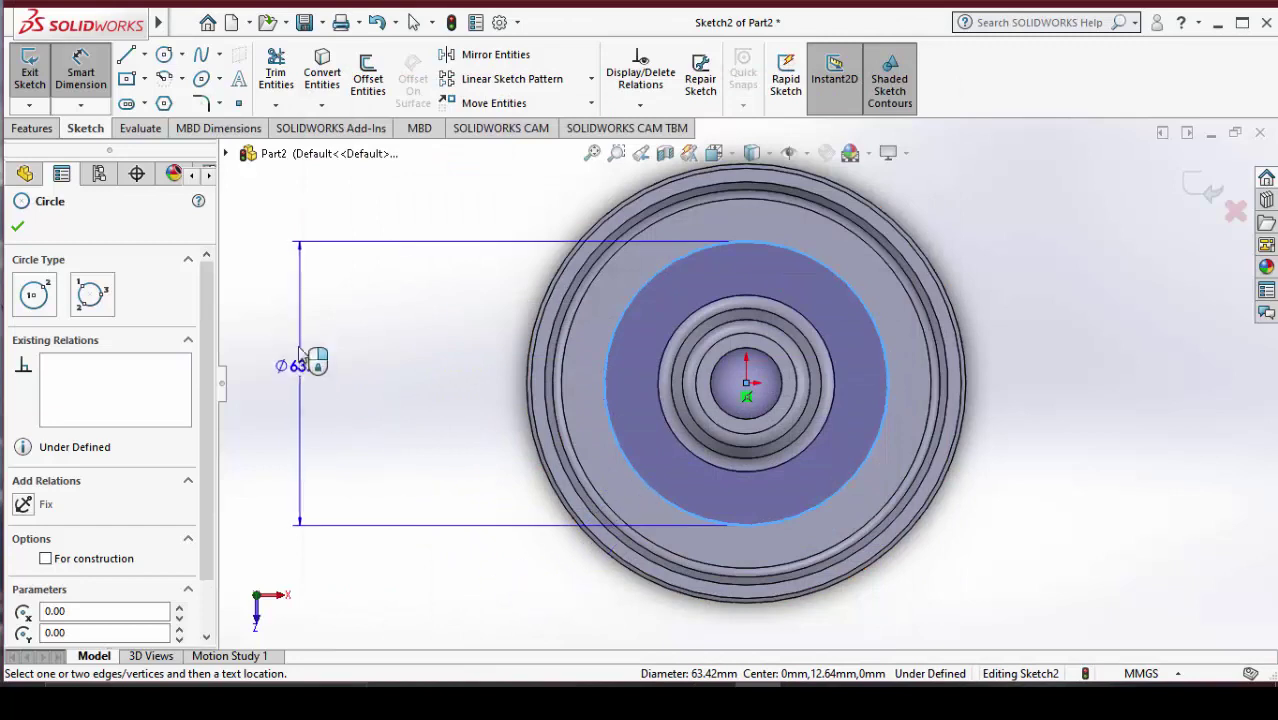
{"action": "left_click", "coordinate": [312, 365]}
{"action": "left_click", "coordinate": [312, 368]}
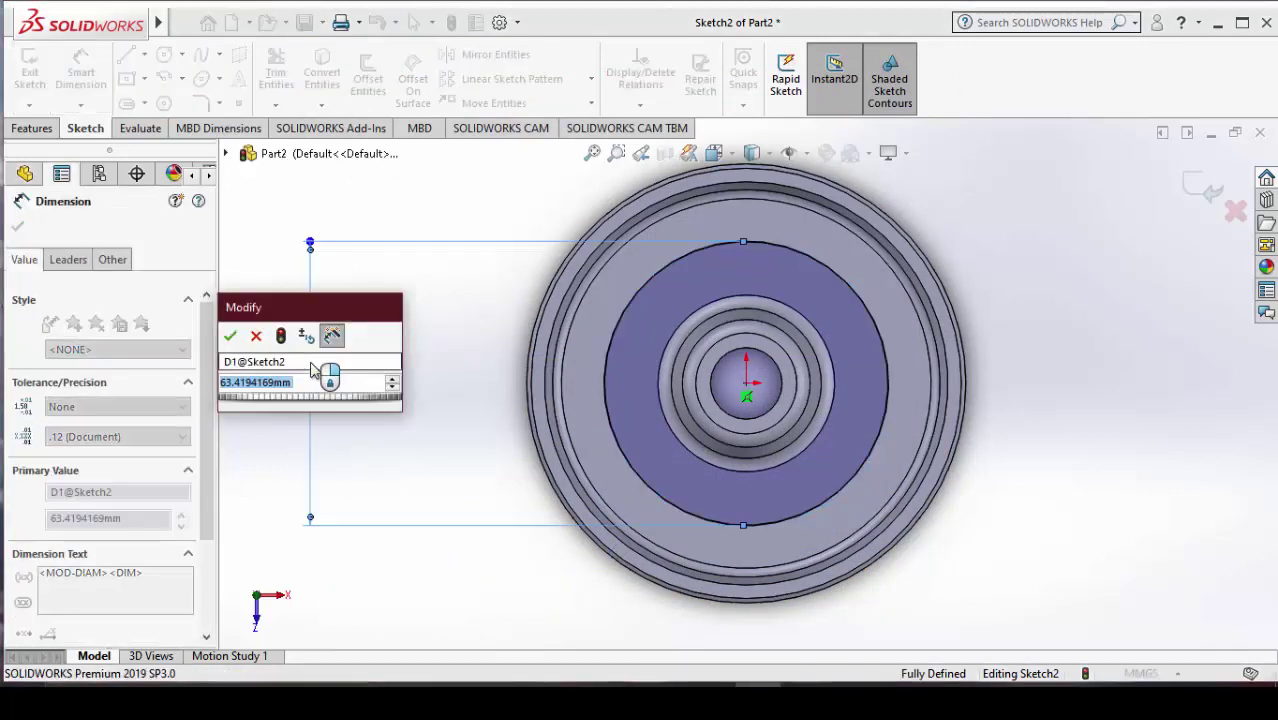
{"action": "type", "text": "60"}
{"action": "key", "text": "Return"}
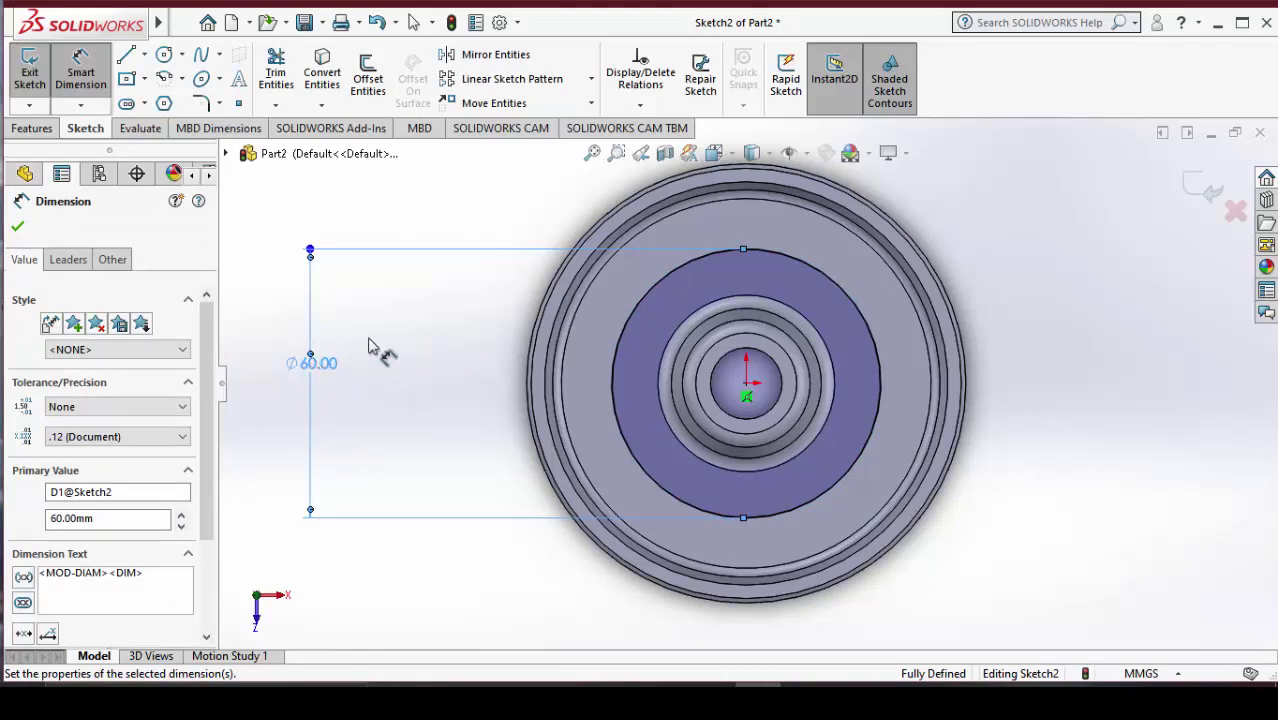
{"action": "left_click", "coordinate": [165, 58]}
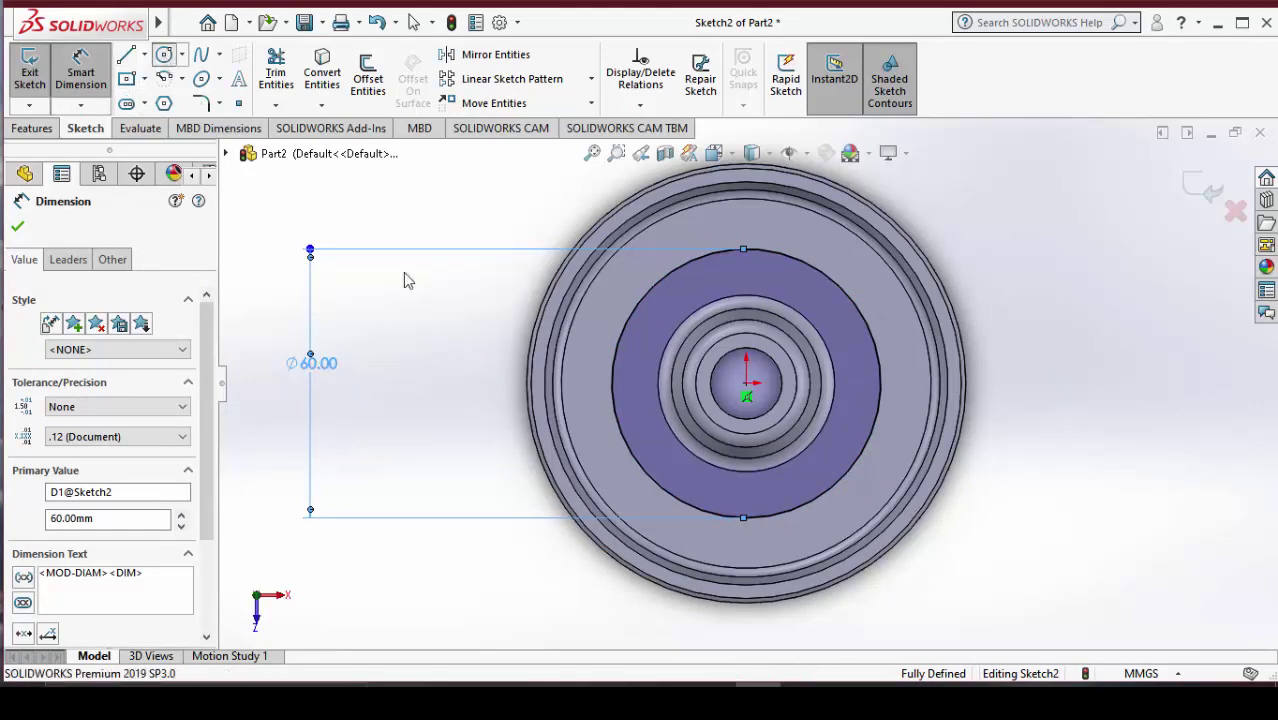
Draw a small circle centred on the Ø60 circle's right point and dimension it Ø6 mm
{"action": "left_click", "coordinate": [881, 384]}
{"action": "left_click", "coordinate": [898, 367]}
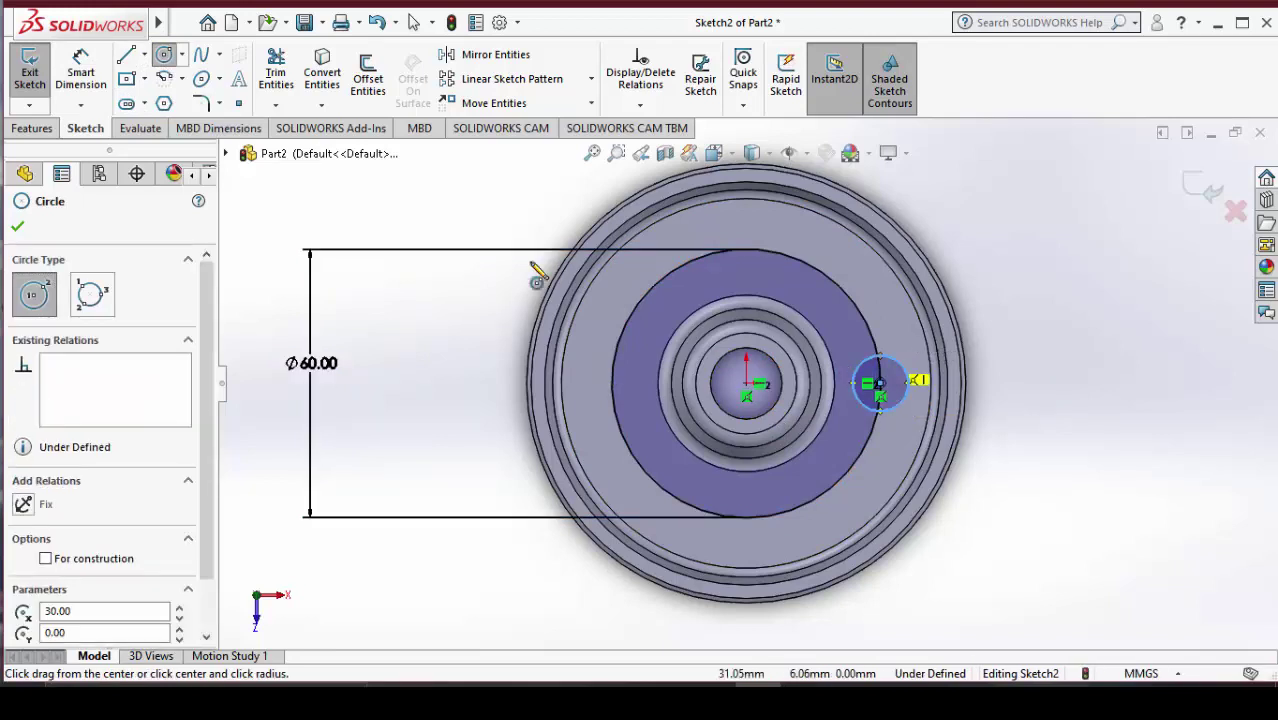
{"action": "left_click", "coordinate": [80, 82]}
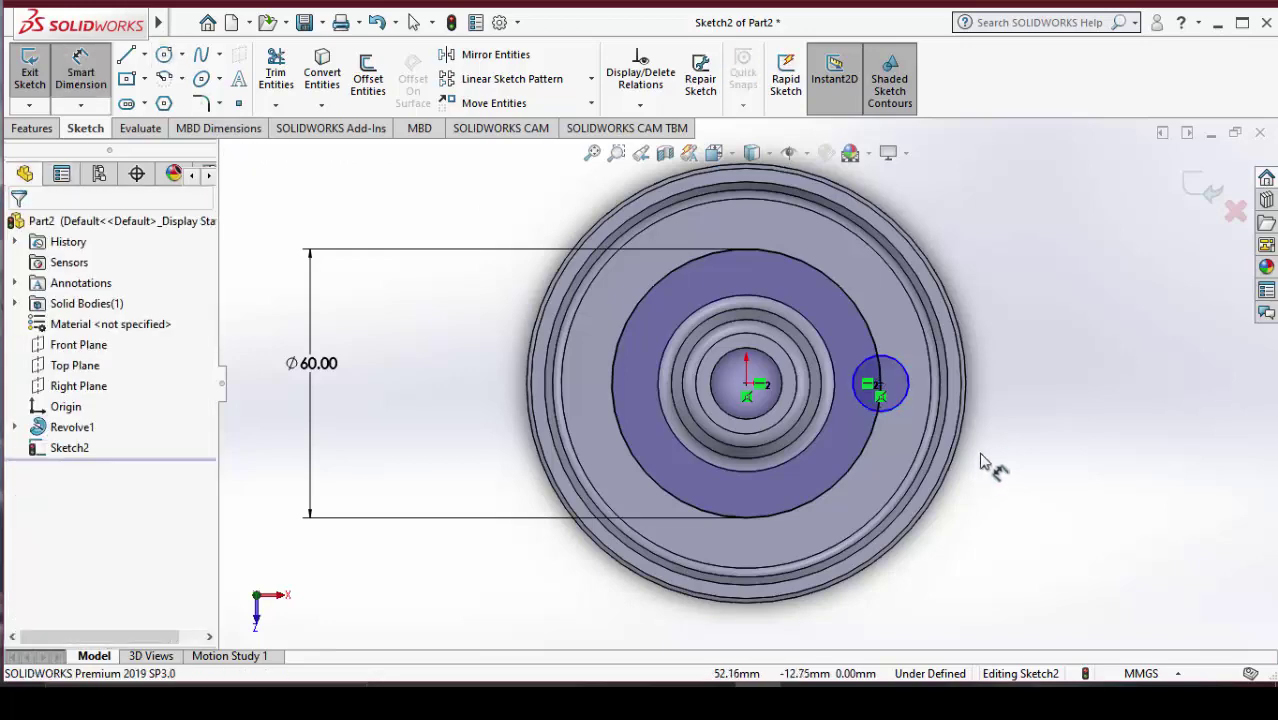
{"action": "left_click", "coordinate": [910, 390]}
{"action": "left_click", "coordinate": [1041, 376]}
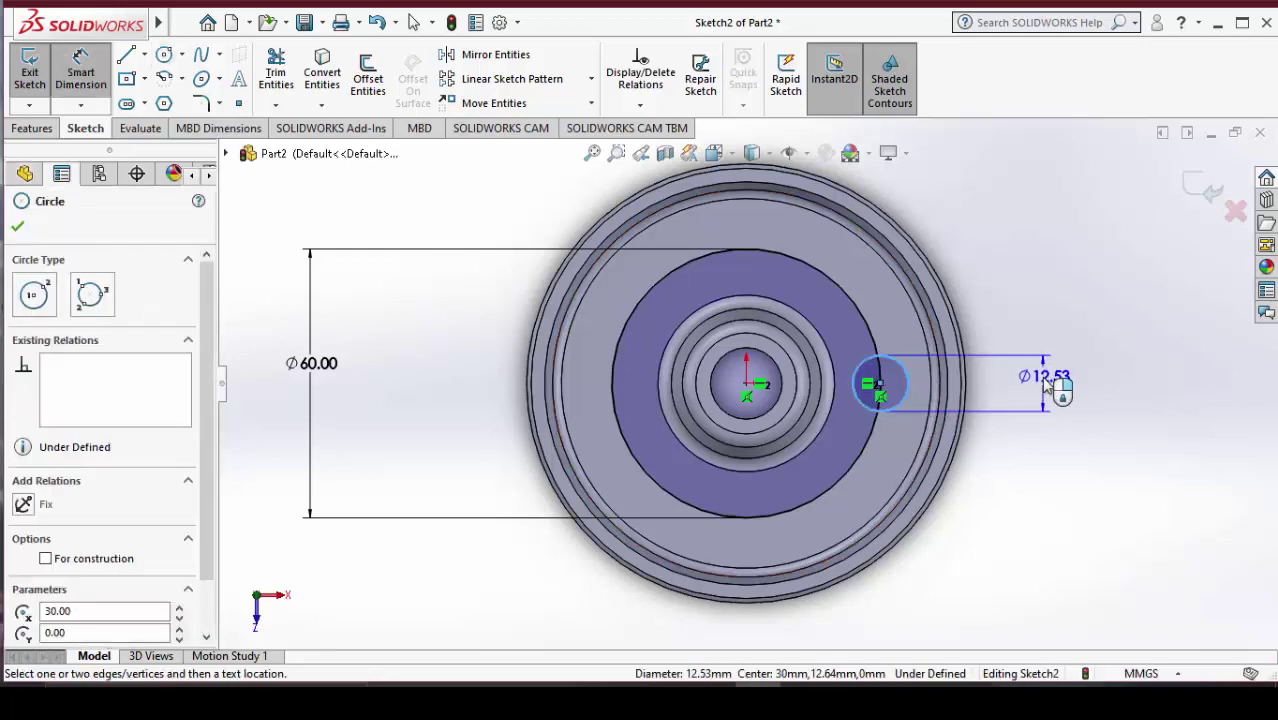
{"action": "double_click", "coordinate": [1020, 380]}
{"action": "key", "text": "alt+Tab"}
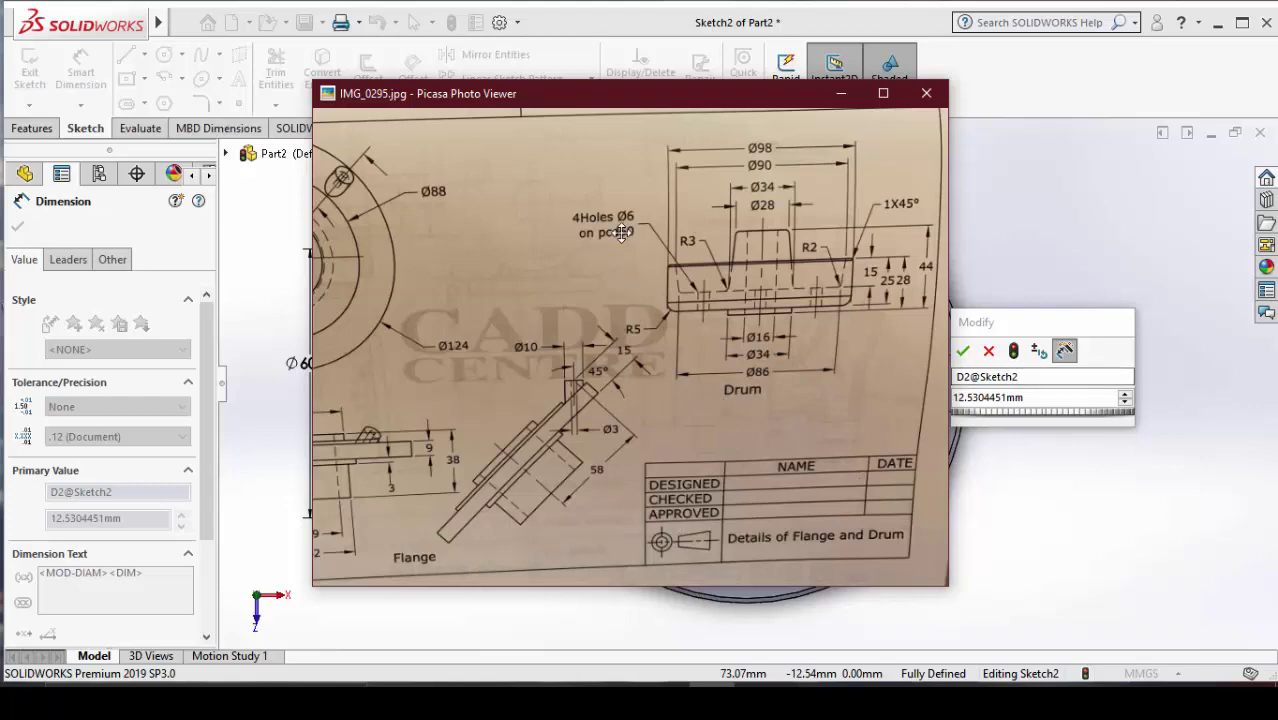
{"action": "left_click", "coordinate": [842, 97]}
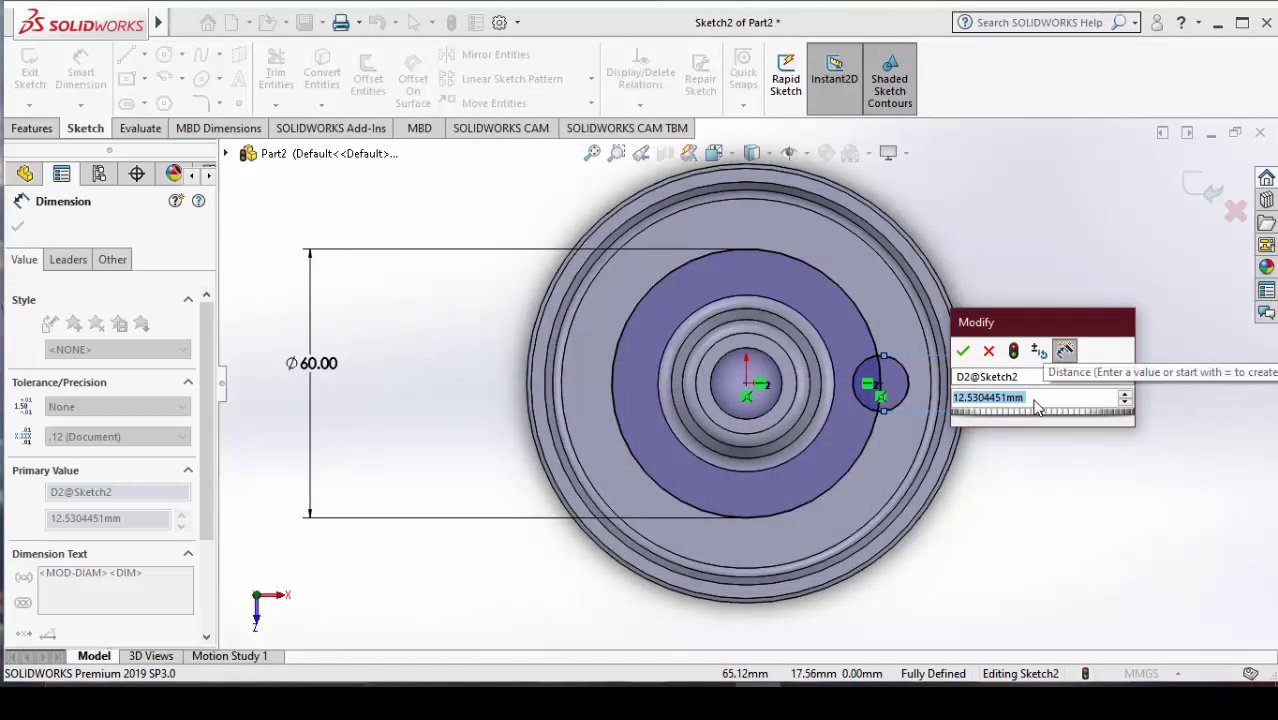
{"action": "type", "text": "6"}
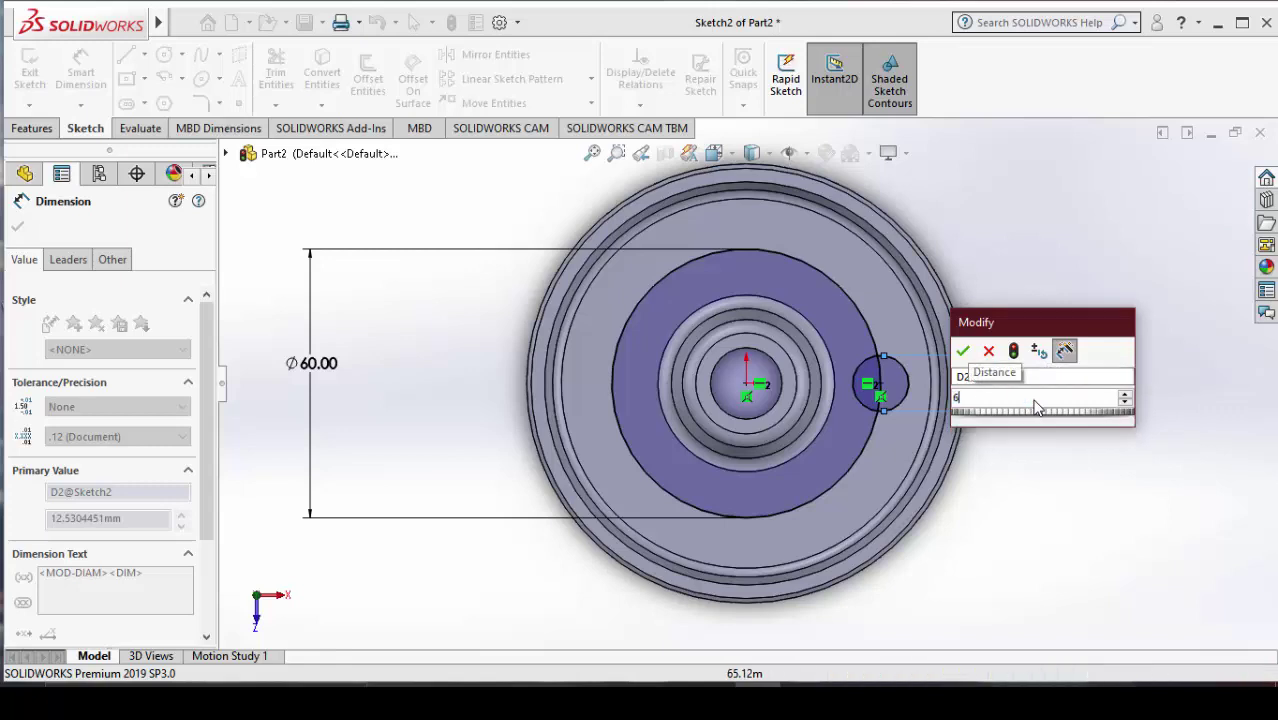
{"action": "key", "text": "Return"}
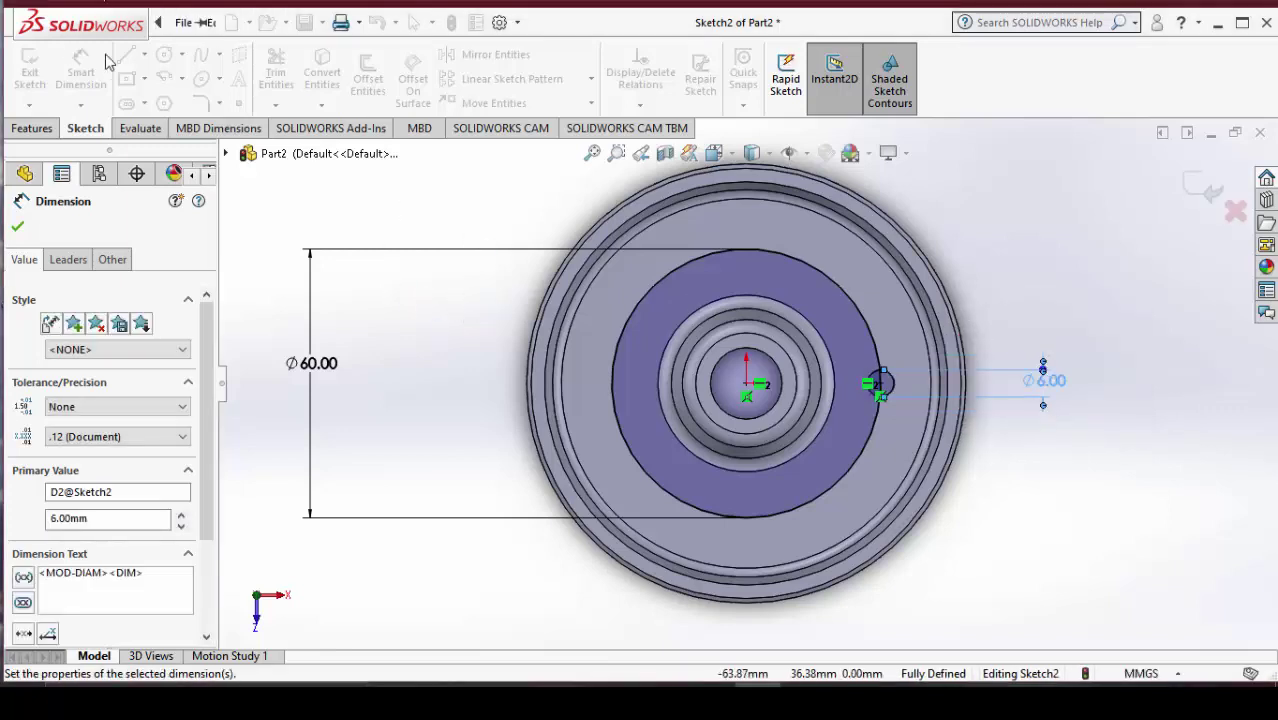
Circular-pattern the Ø6 circle into 4 instances over 360°, then exit Sketch2
{"action": "left_click", "coordinate": [530, 88]}
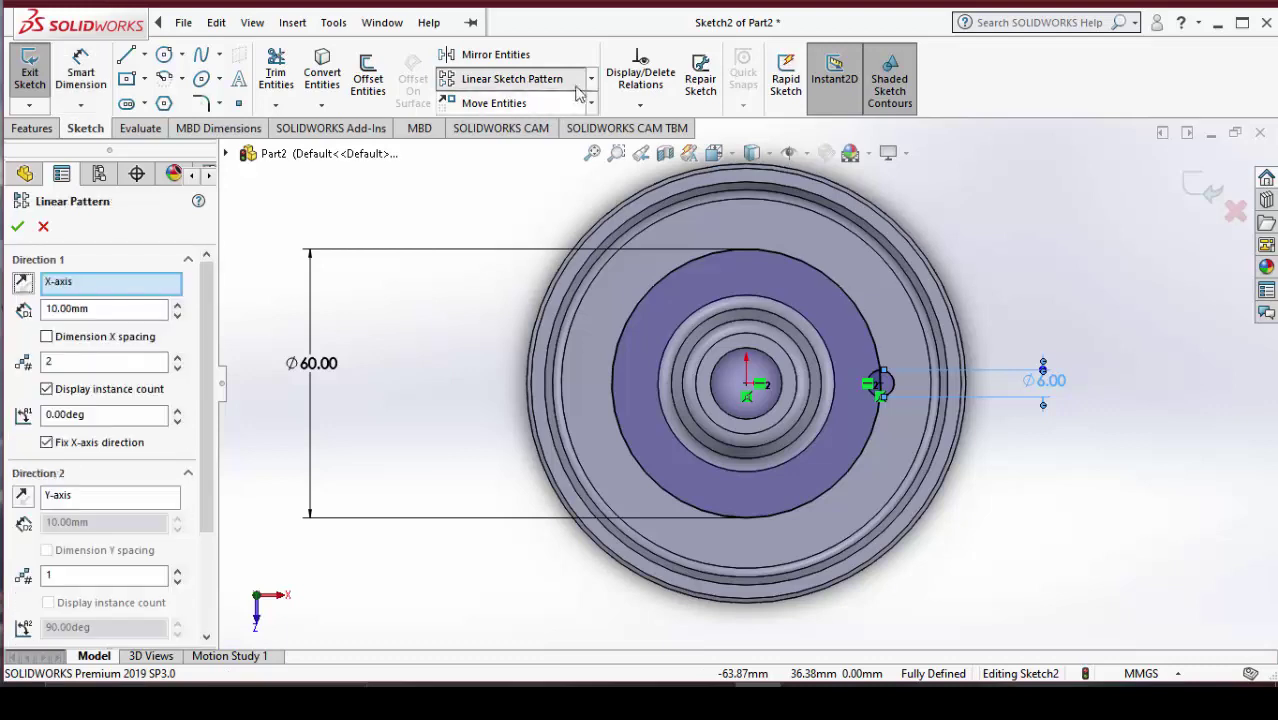
{"action": "left_click", "coordinate": [591, 78]}
{"action": "left_click", "coordinate": [524, 126]}
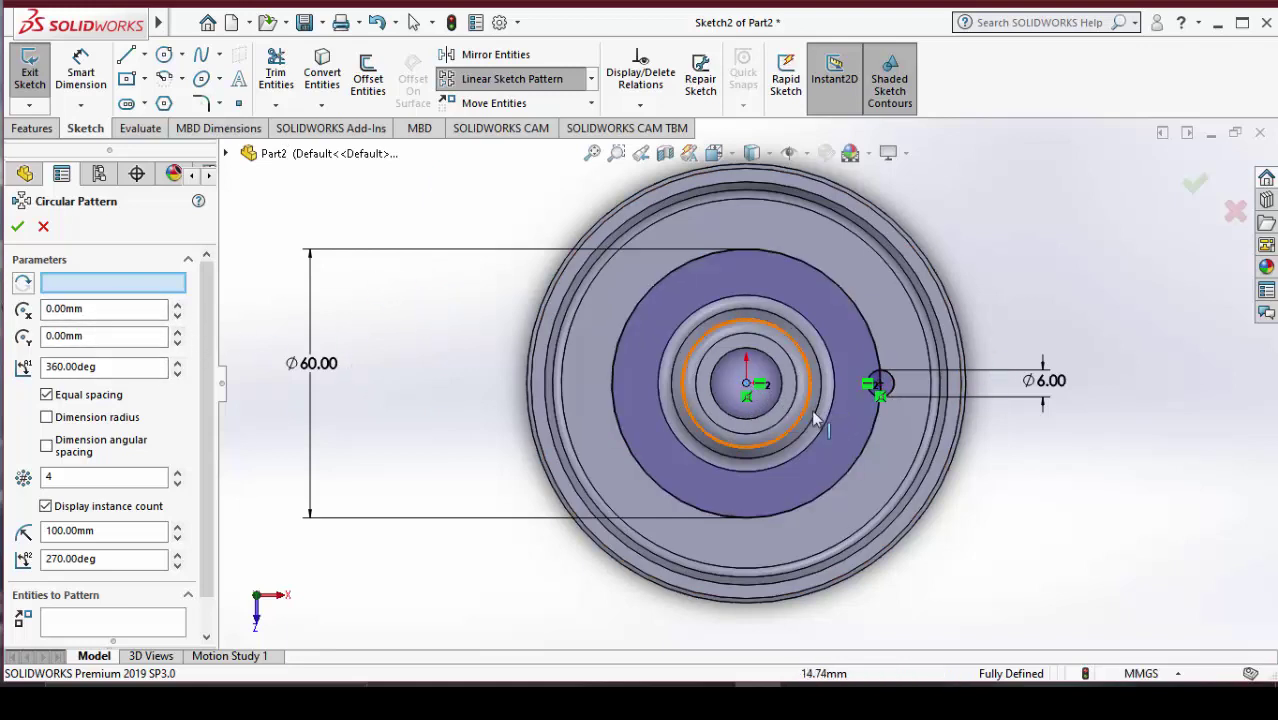
{"action": "left_click", "coordinate": [128, 621]}
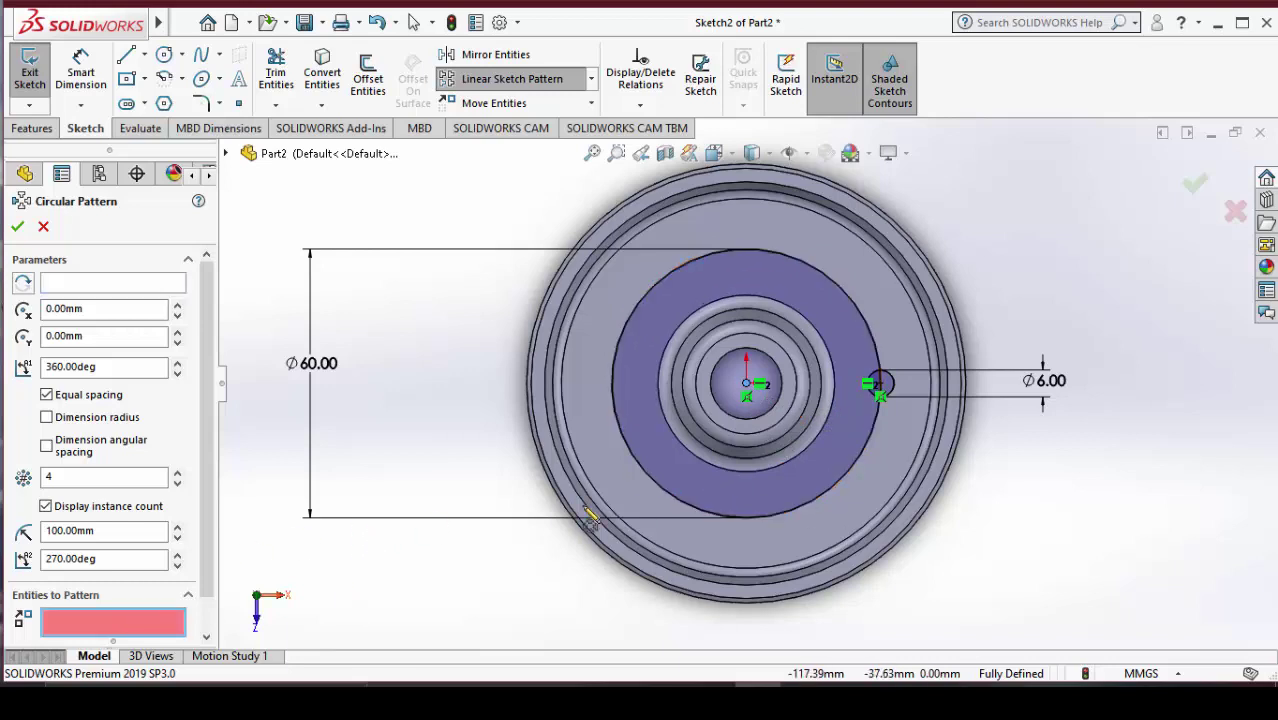
{"action": "left_click", "coordinate": [893, 387]}
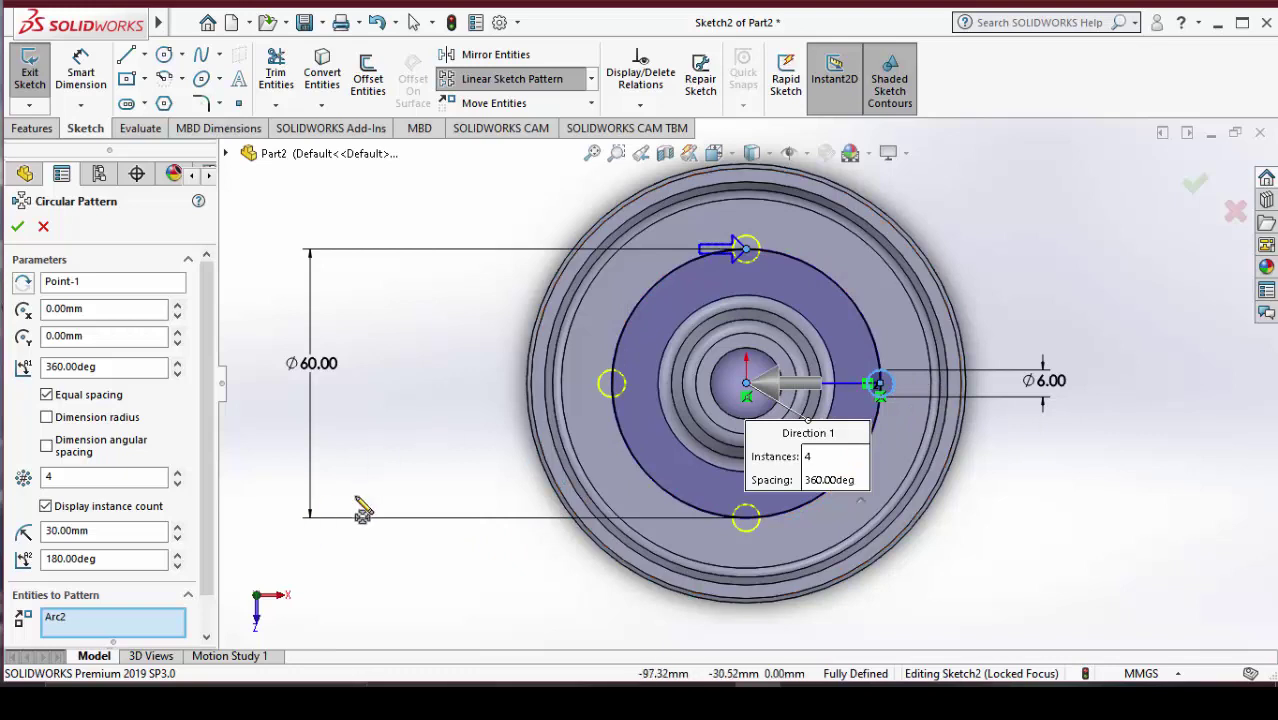
{"action": "left_click", "coordinate": [18, 228]}
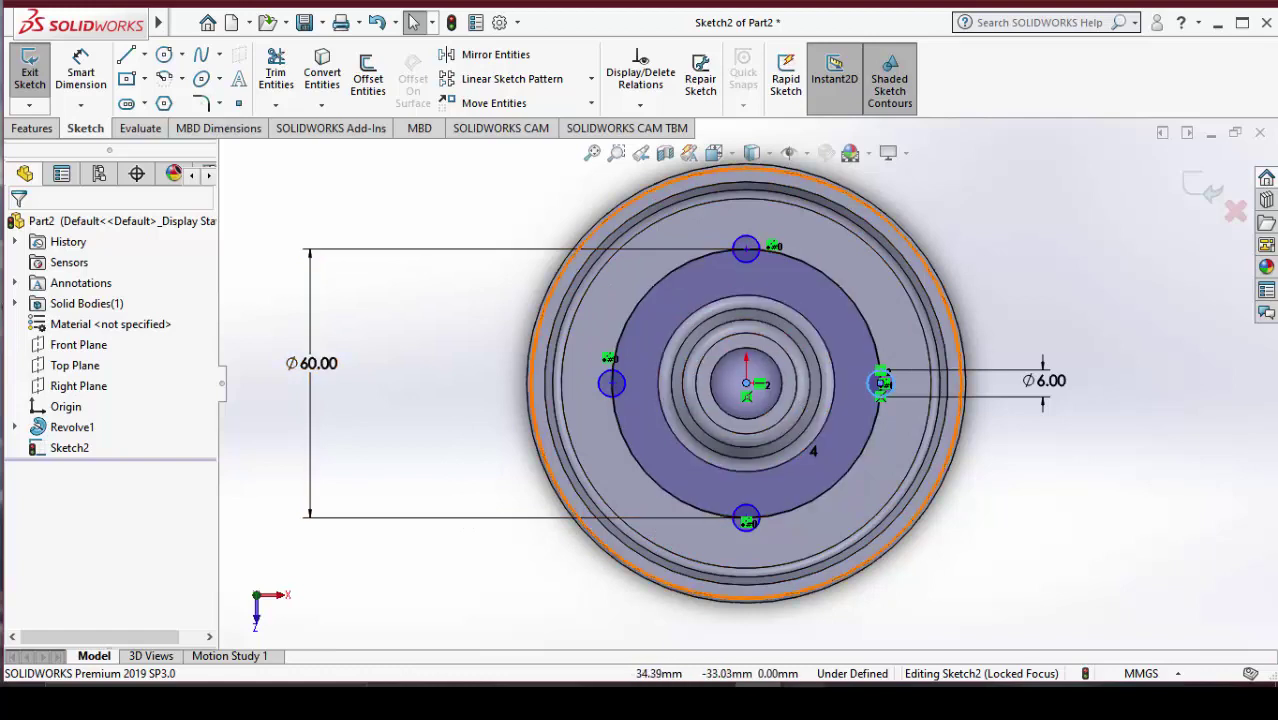
{"action": "left_click", "coordinate": [1208, 188]}
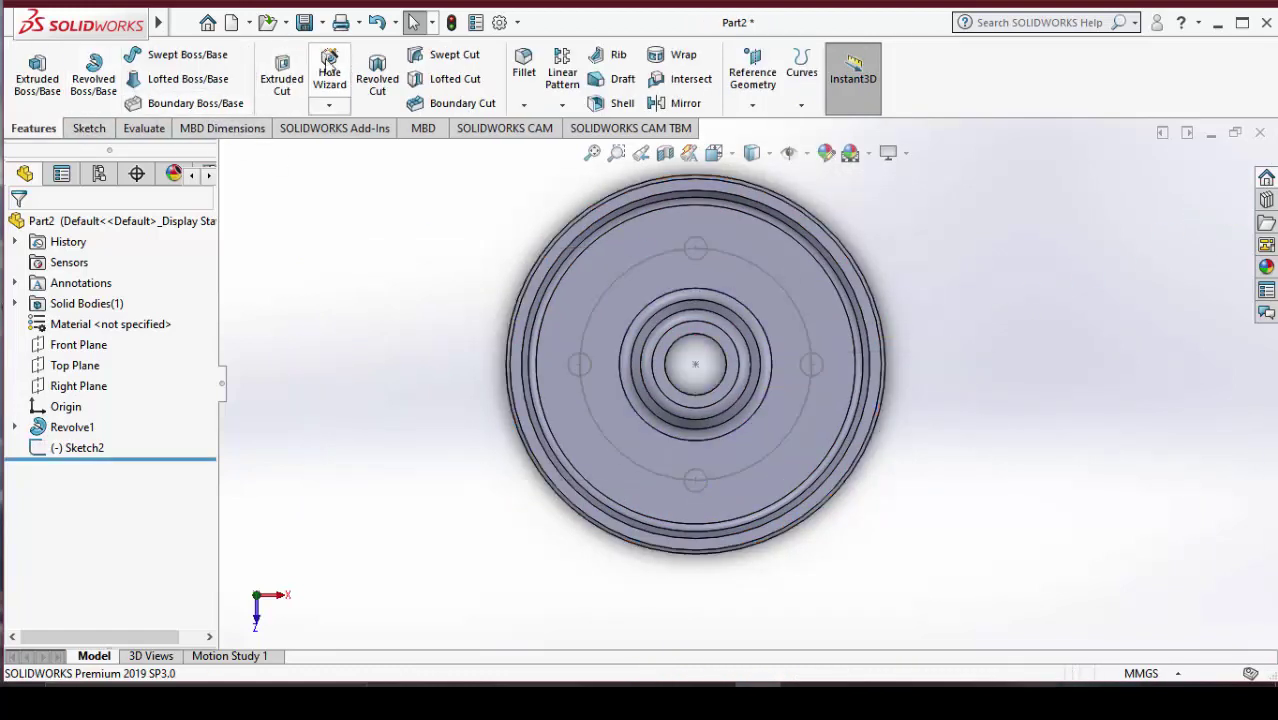
Extruded-cut the four Ø6 circles 71 mm deep through the drum floor
{"action": "left_click", "coordinate": [284, 77]}
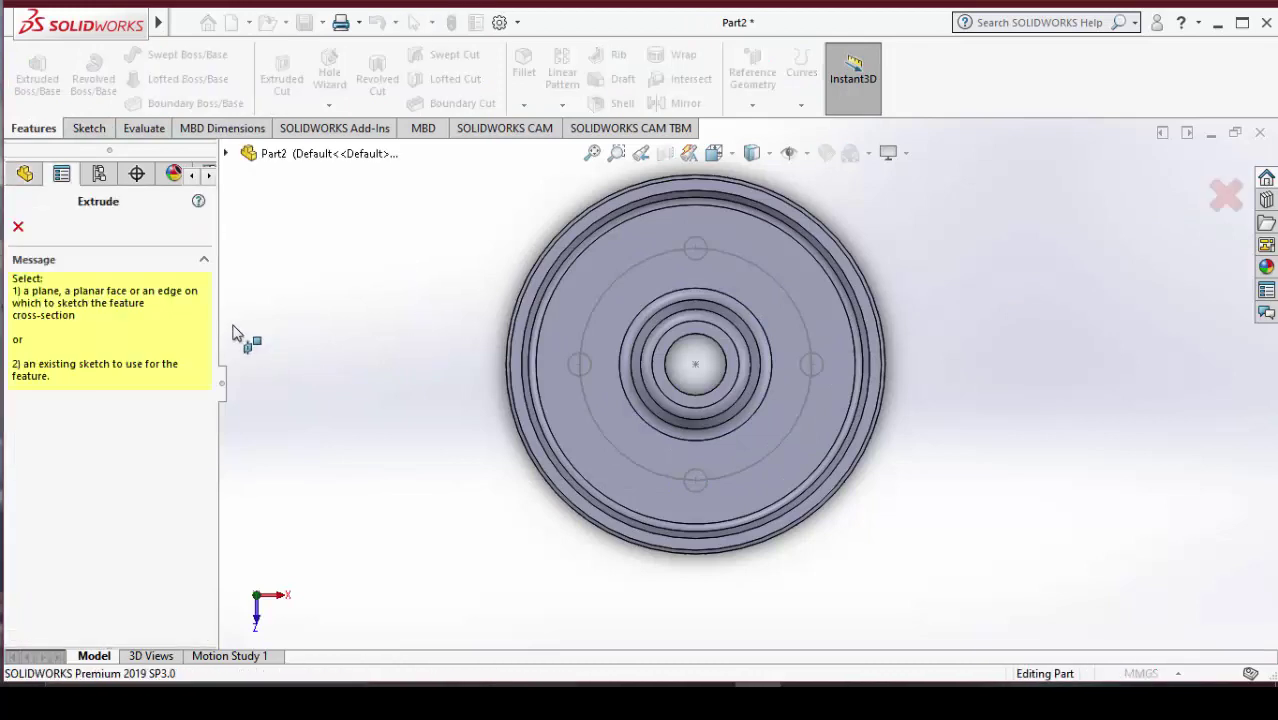
{"action": "mouse_move", "coordinate": [1003, 485]}
{"action": "middle_mouse_down"}
{"action": "mouse_move", "coordinate": [1035, 373]}
{"action": "mouse_move", "coordinate": [993, 331]}
{"action": "mouse_move", "coordinate": [1007, 331]}
{"action": "middle_mouse_up"}
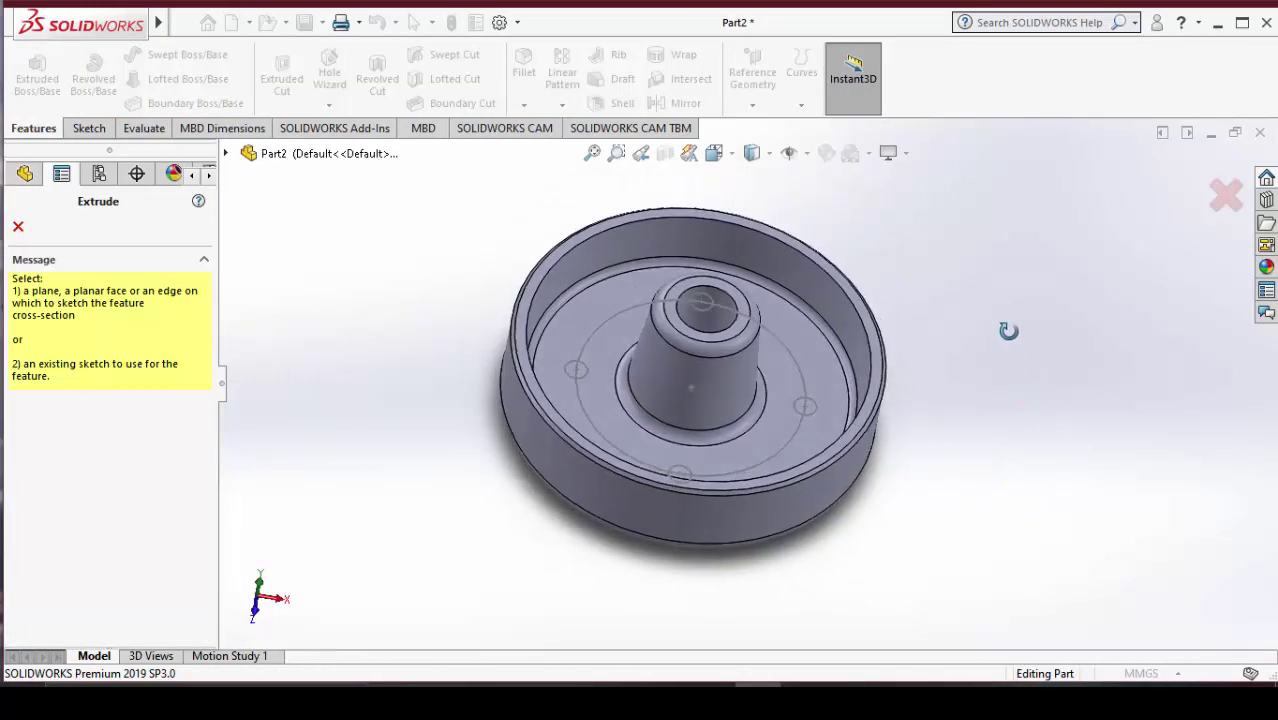
{"action": "left_click", "coordinate": [572, 376]}
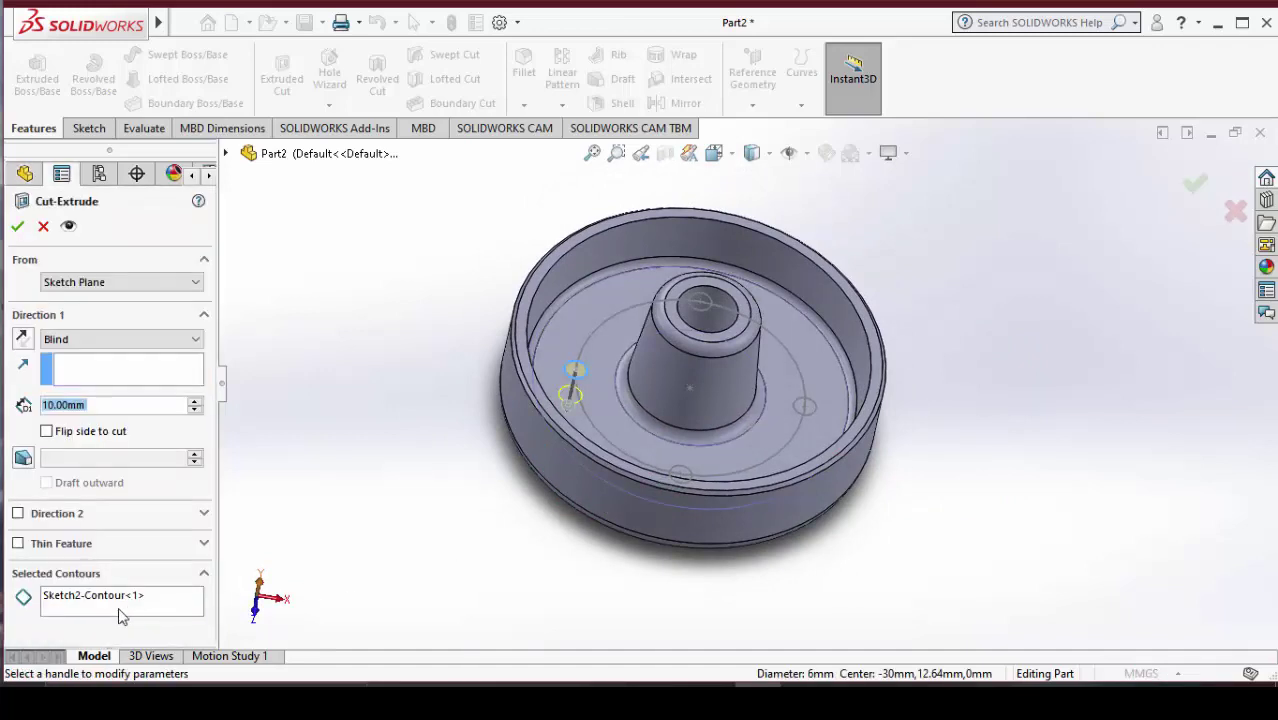
{"action": "right_click", "coordinate": [125, 600]}
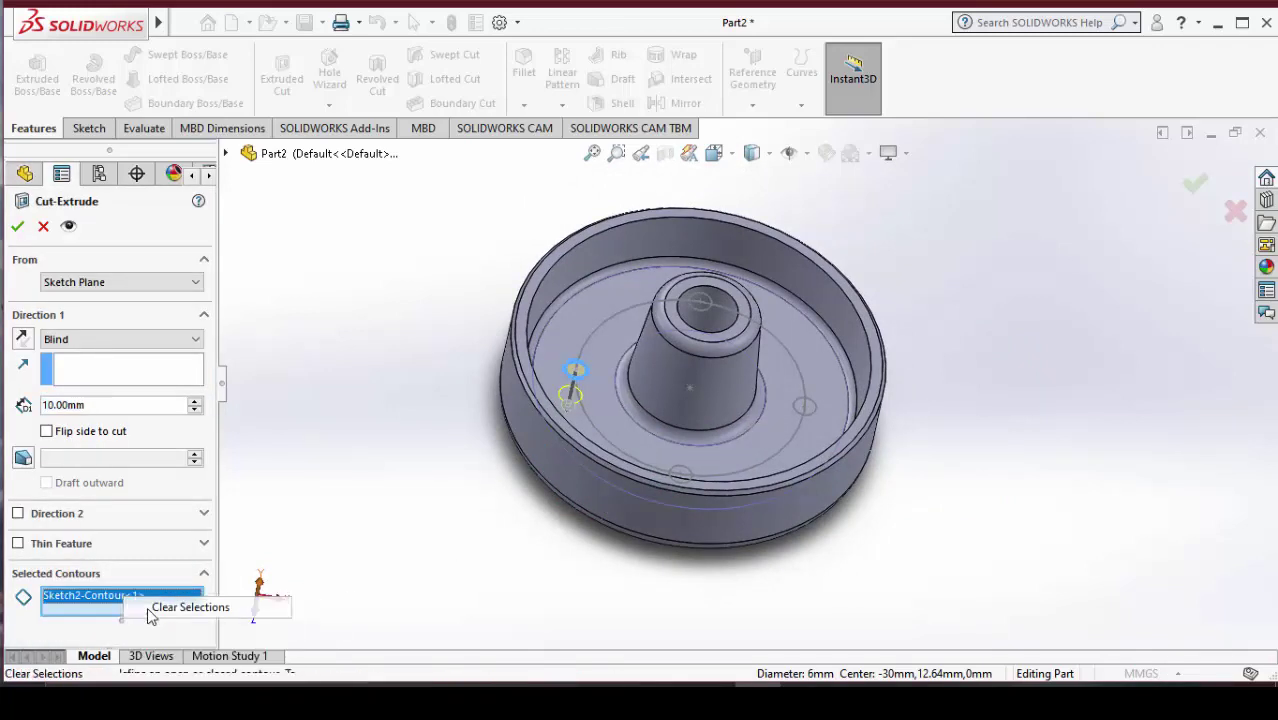
{"action": "left_click", "coordinate": [150, 607]}
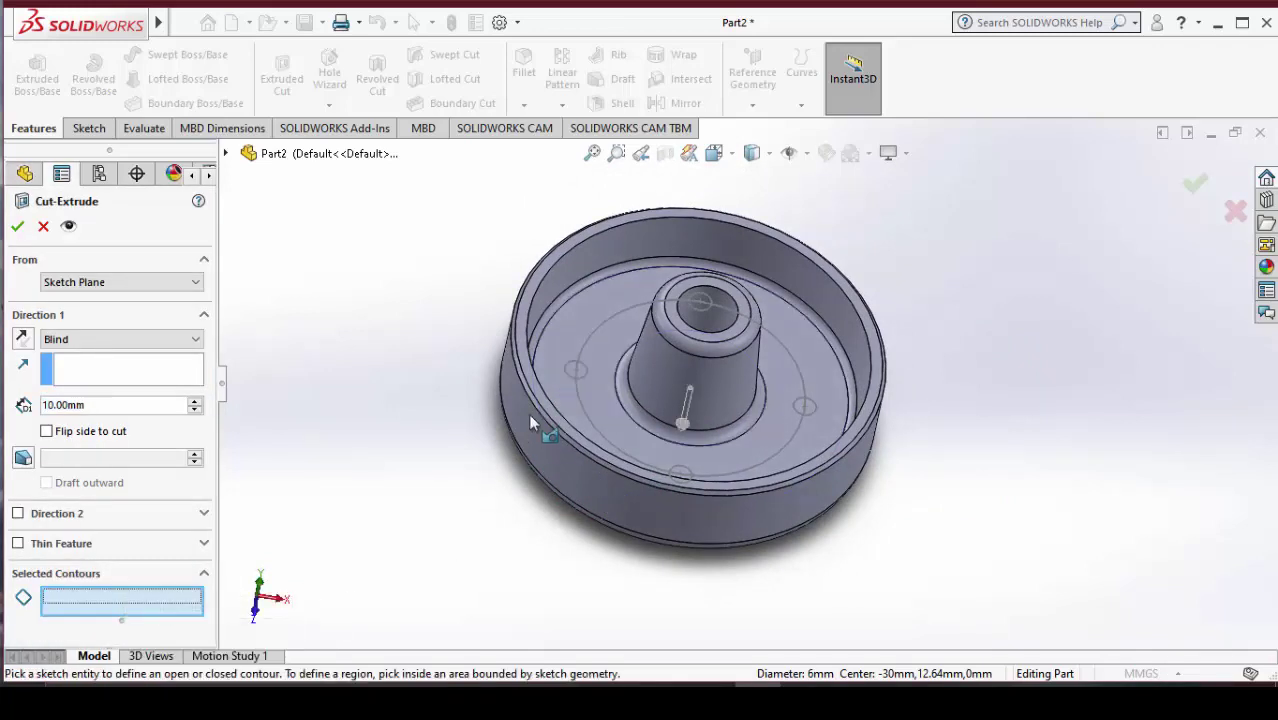
{"action": "left_click", "coordinate": [573, 372]}
{"action": "left_click", "coordinate": [700, 302]}
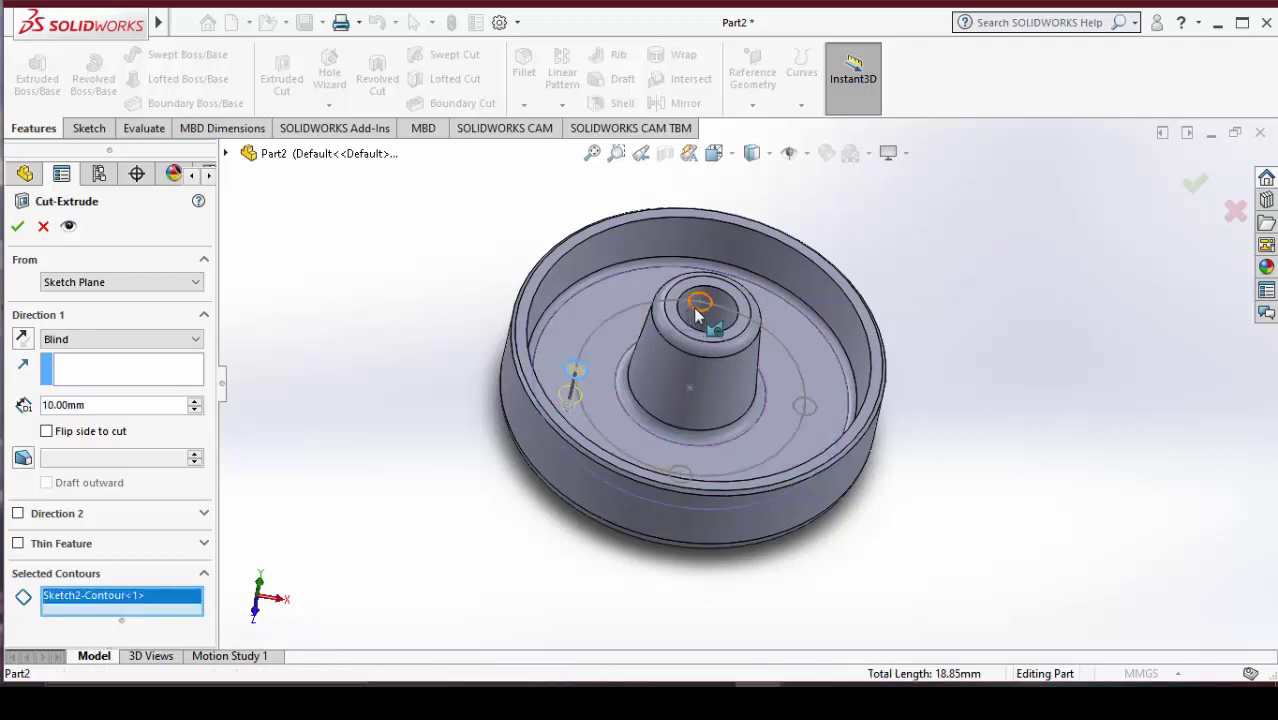
{"action": "left_click", "coordinate": [811, 417]}
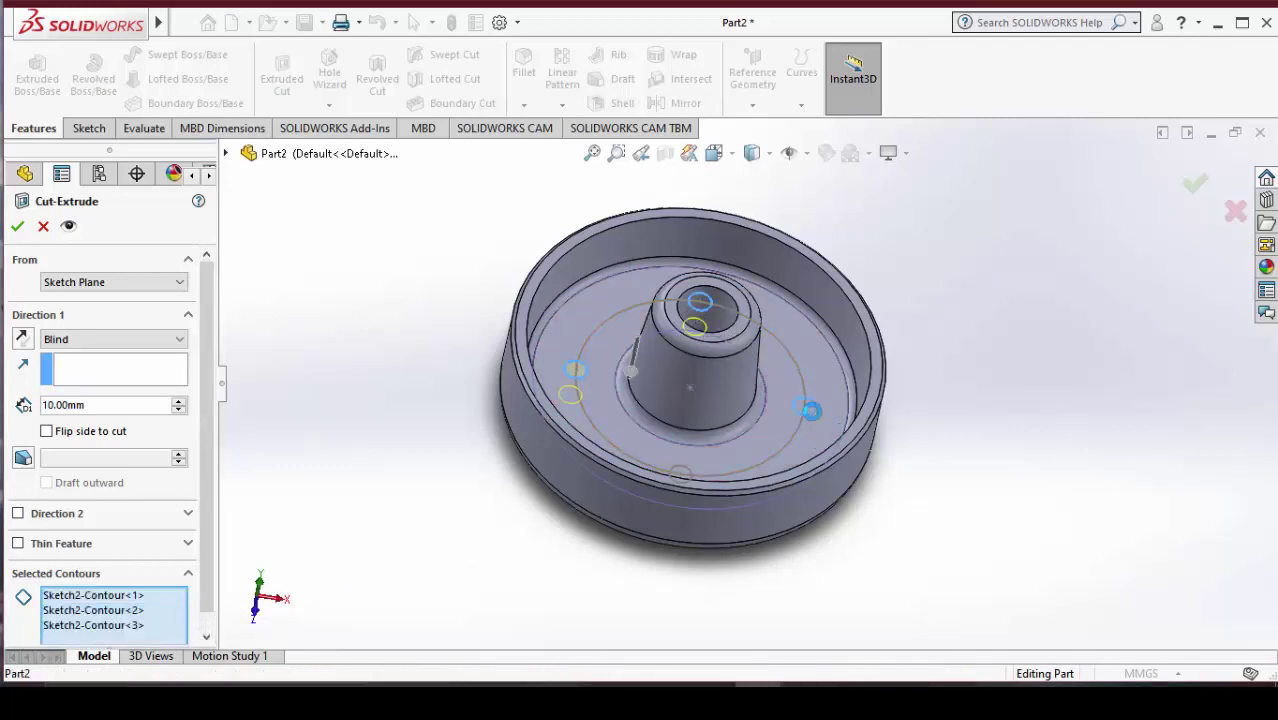
{"action": "left_click", "coordinate": [689, 475]}
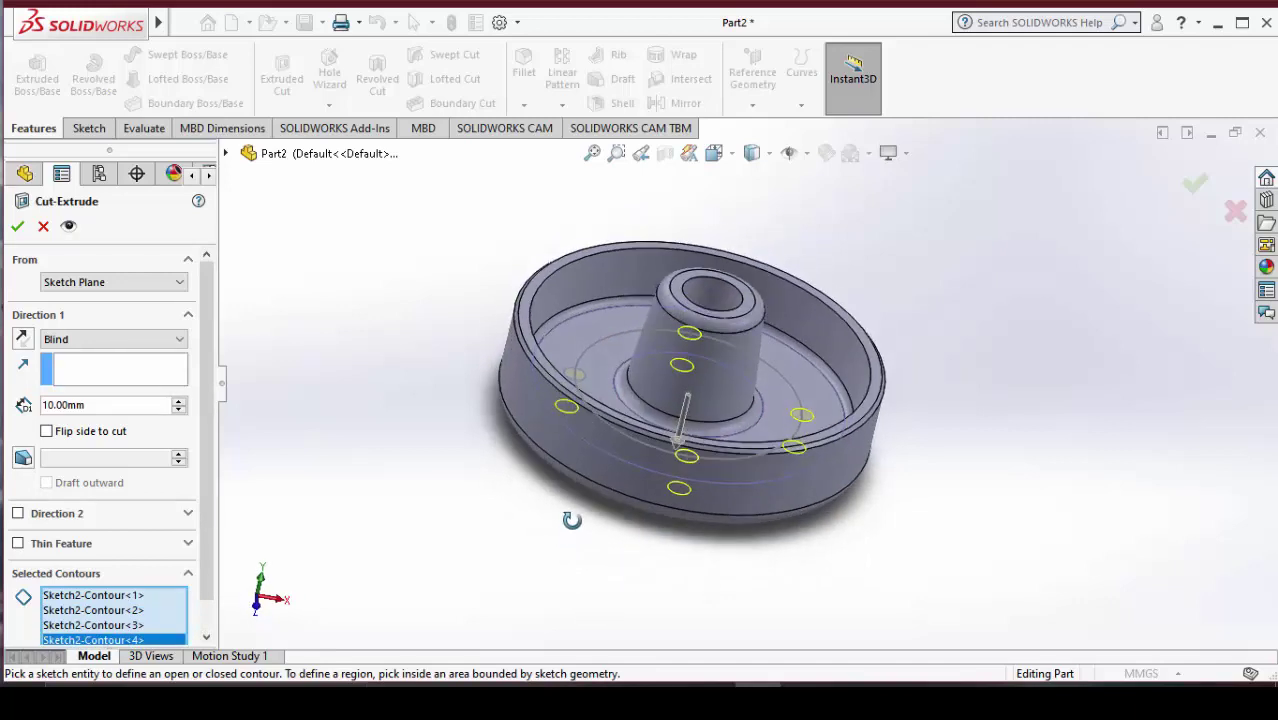
{"action": "middle_click_drag", "start_coordinate": [564, 572], "coordinate": [561, 539]}
{"action": "left_click_drag", "start_coordinate": [681, 436], "coordinate": [639, 598]}
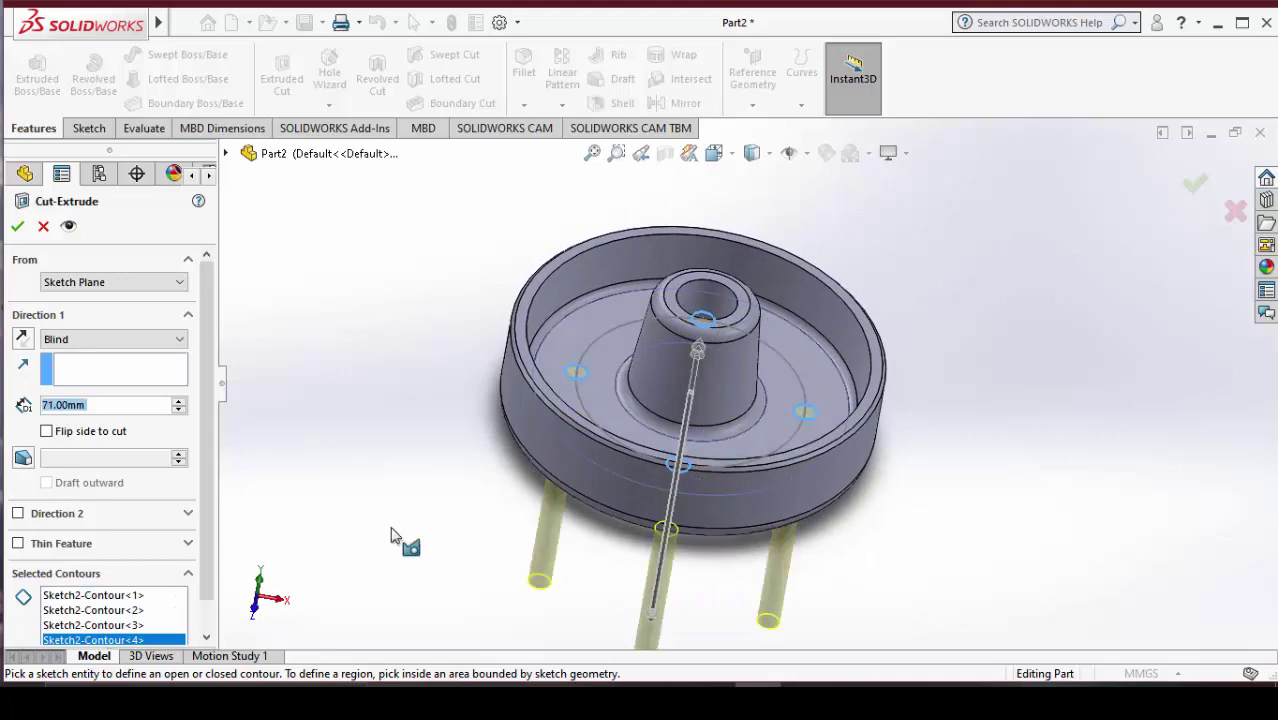
{"action": "left_click", "coordinate": [17, 228]}
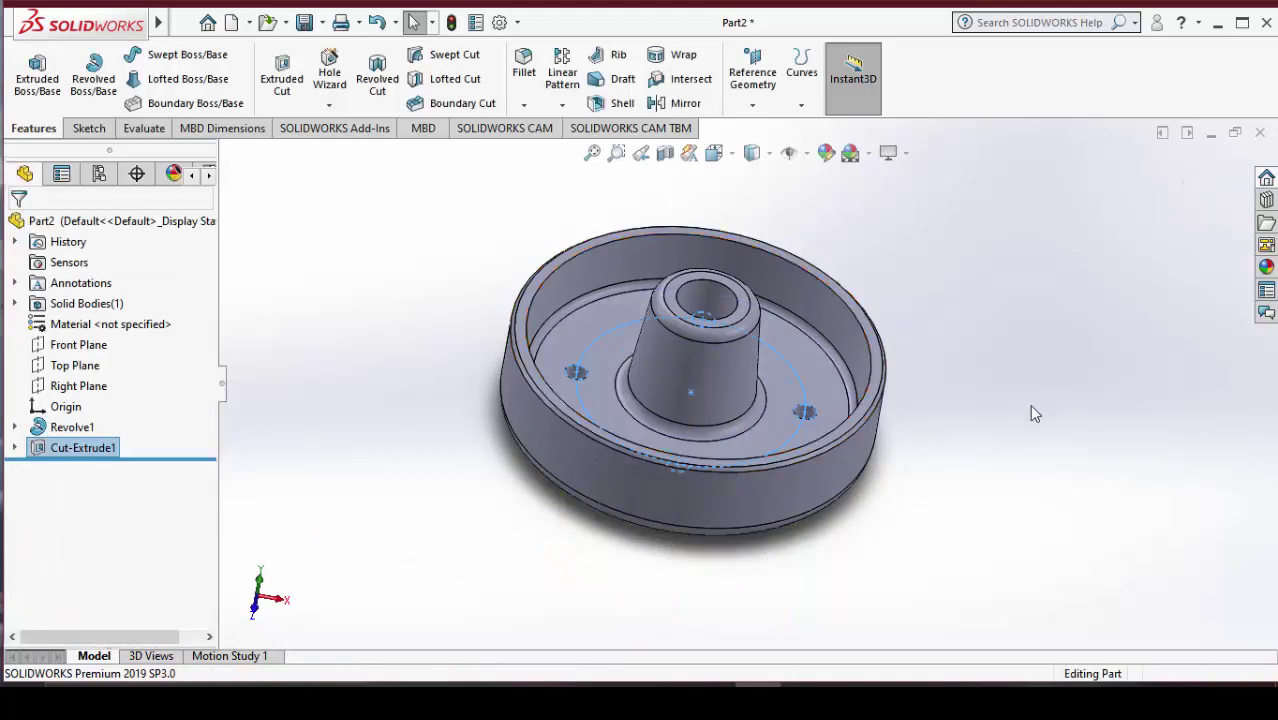
Orbit the finished drum, then switch to the Four View layout
{"action": "mouse_move", "coordinate": [1029, 404]}
{"action": "middle_mouse_down"}
{"action": "mouse_move", "coordinate": [1001, 532]}
{"action": "mouse_move", "coordinate": [1021, 571]}
{"action": "mouse_move", "coordinate": [970, 180]}
{"action": "mouse_move", "coordinate": [907, 286]}
{"action": "mouse_move", "coordinate": [856, 533]}
{"action": "mouse_move", "coordinate": [1047, 314]}
{"action": "mouse_move", "coordinate": [1058, 371]}
{"action": "middle_mouse_up"}
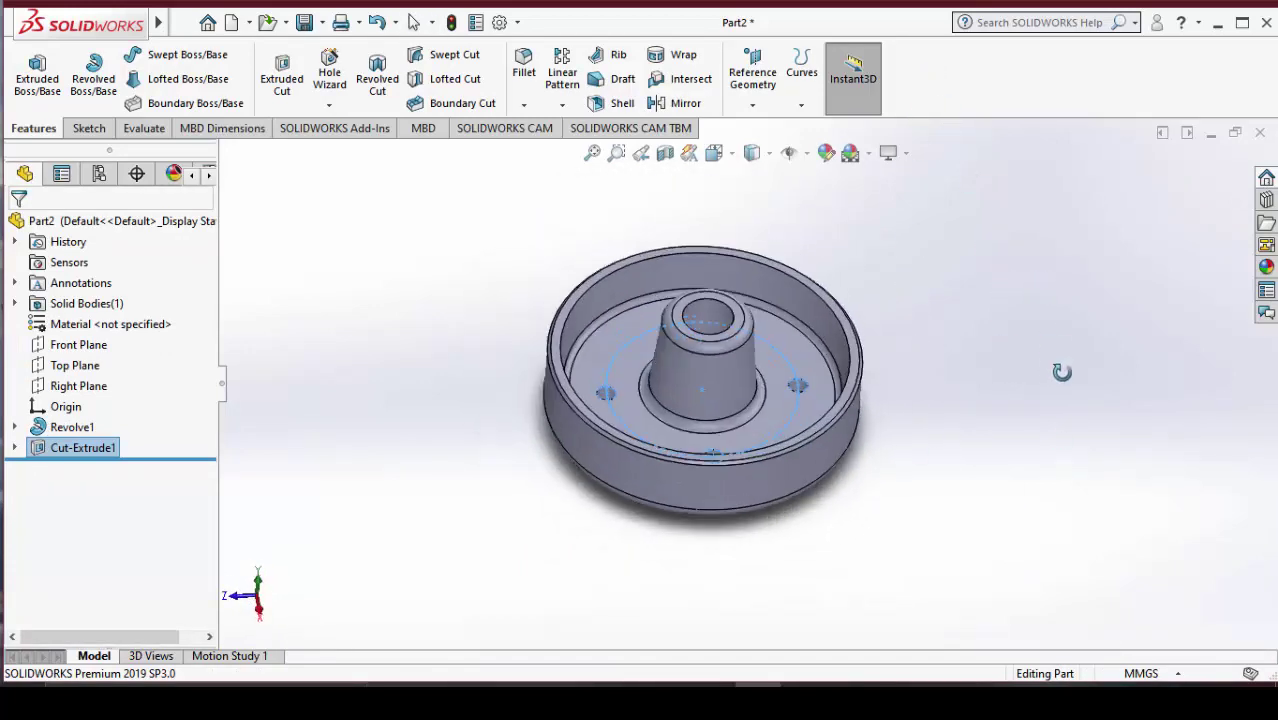
{"action": "left_click", "coordinate": [738, 155]}
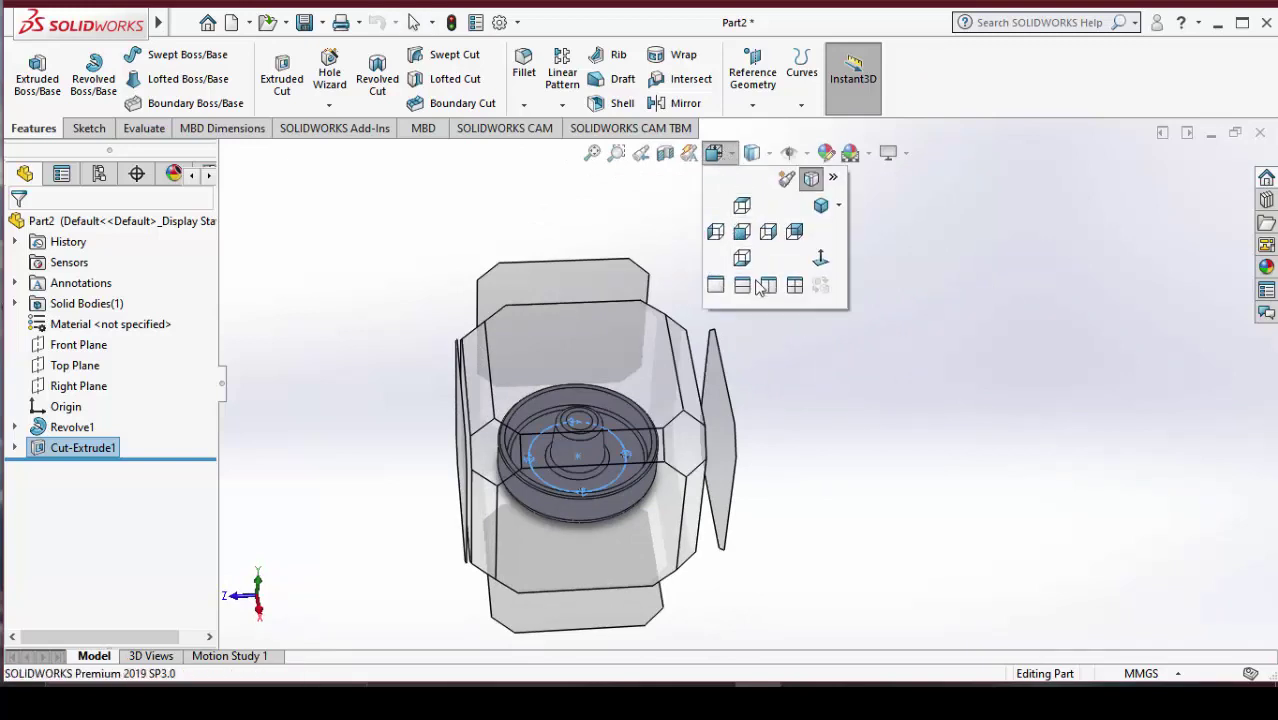
{"action": "left_click", "coordinate": [725, 287]}
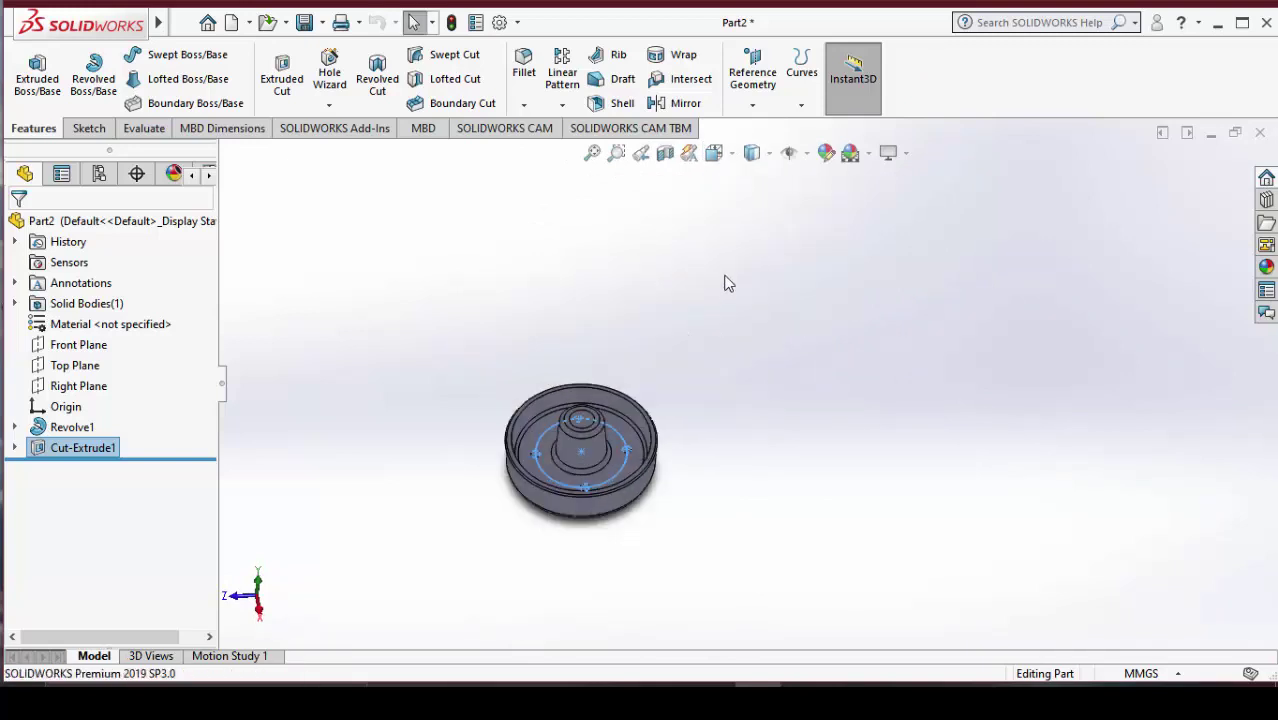
{"action": "left_click", "coordinate": [739, 157]}
{"action": "left_click", "coordinate": [769, 287]}
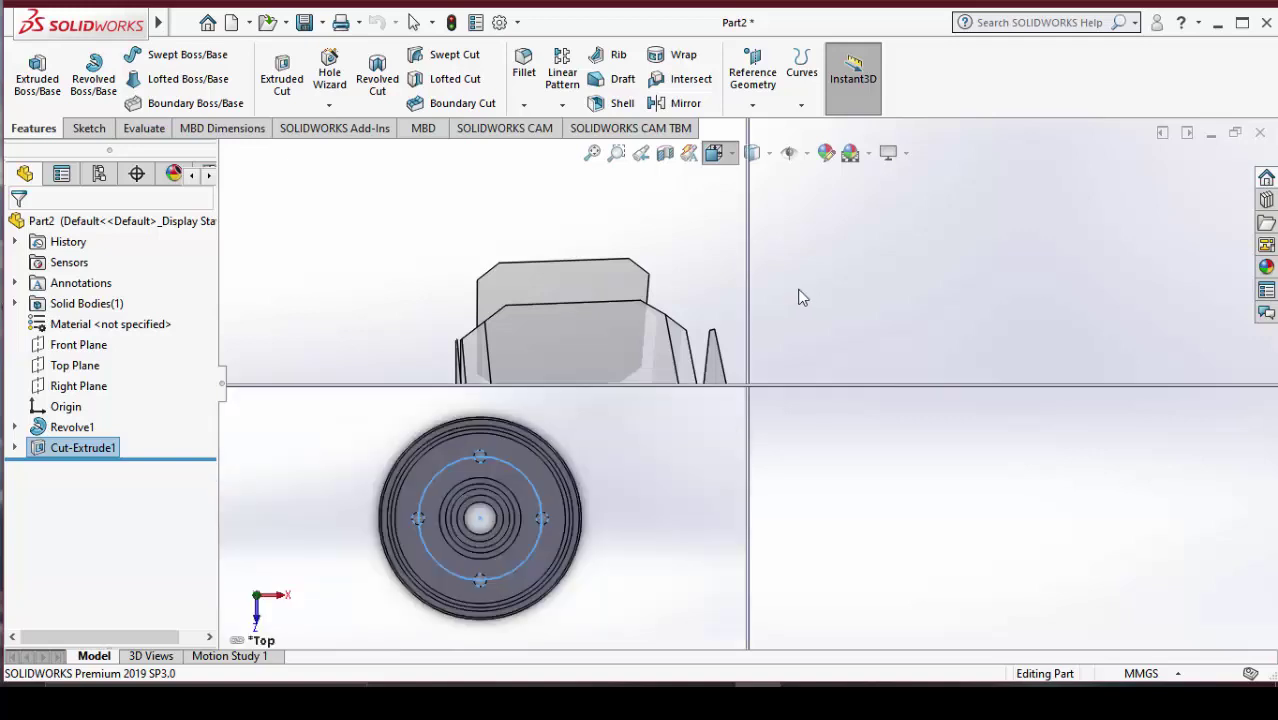